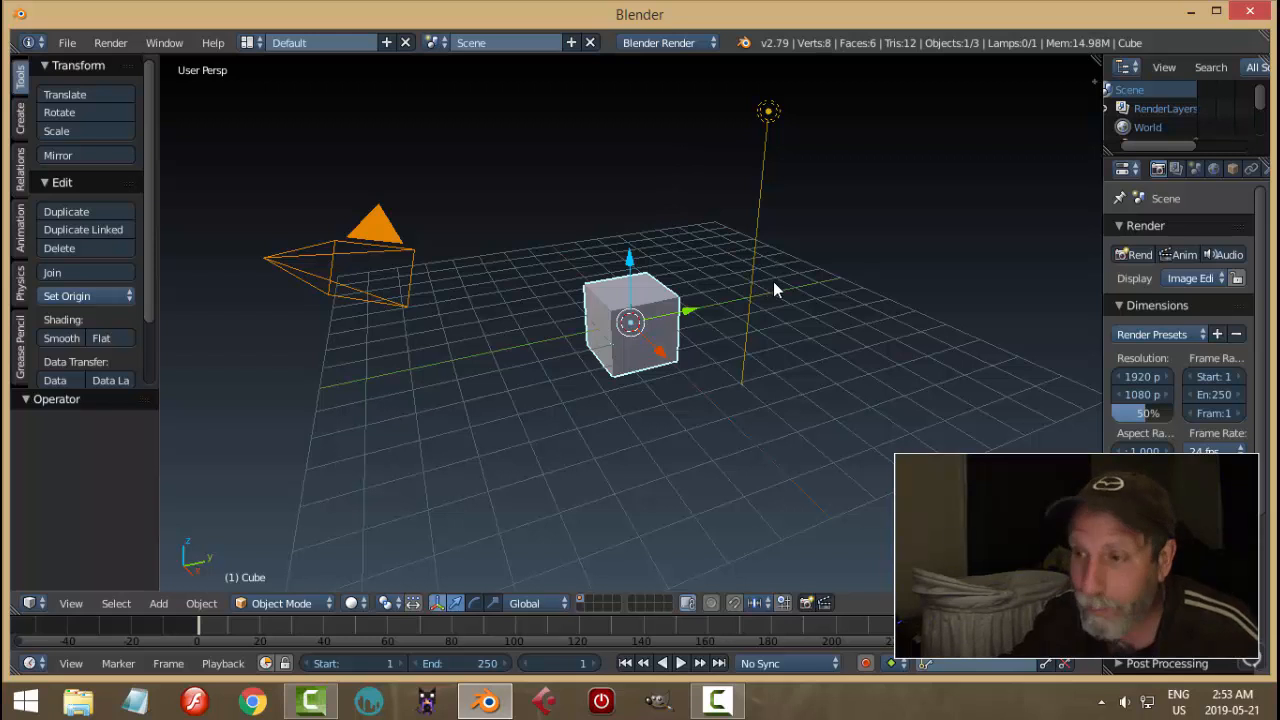
Switch the render engine to Cycles Render and set its device to GPU Compute.
left_click(662, 43)
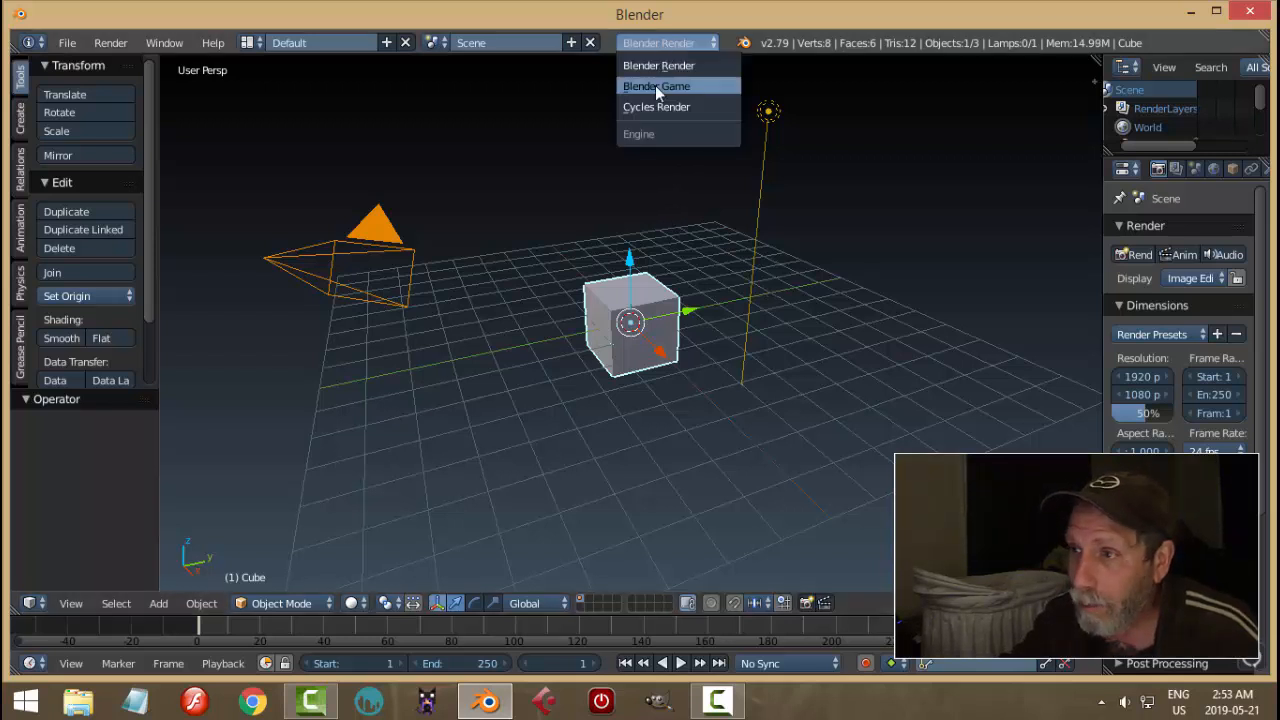
left_click(695, 100)
left_click(1176, 327)
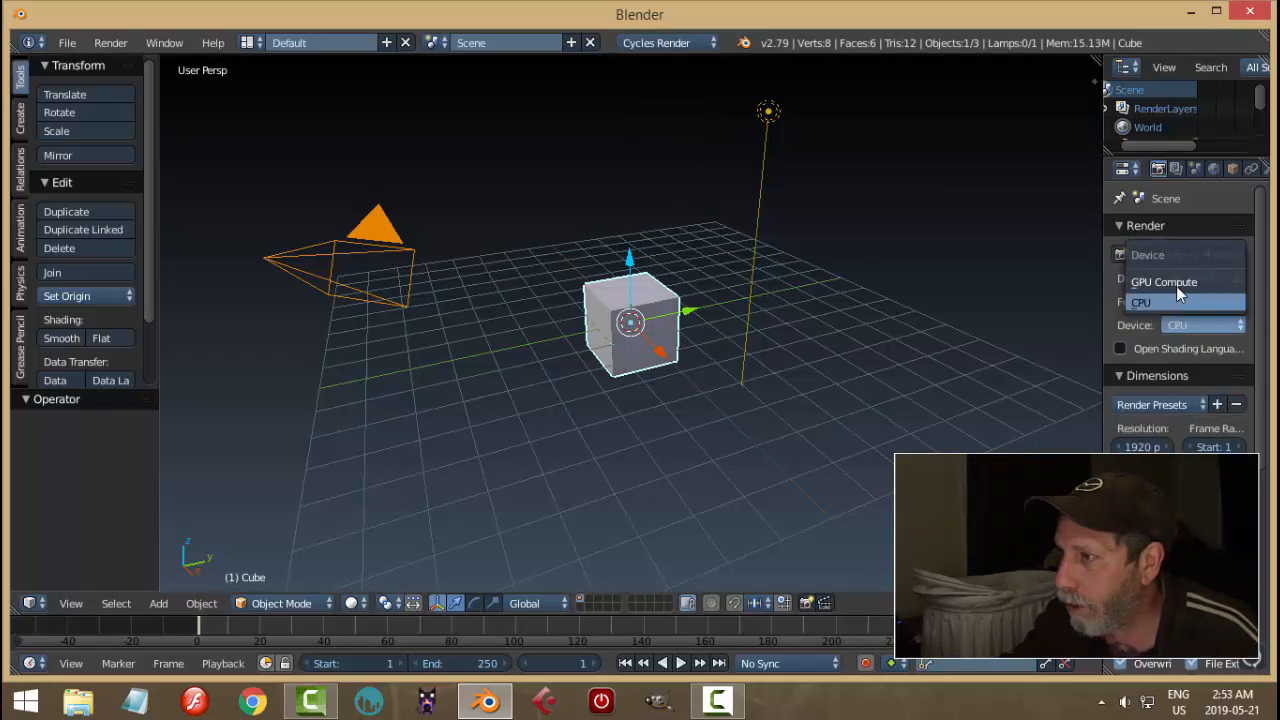
left_click(1176, 286)
Delete every default object in the scene: the cube, camera and lamp.
key("a")
key("a")
key("x")
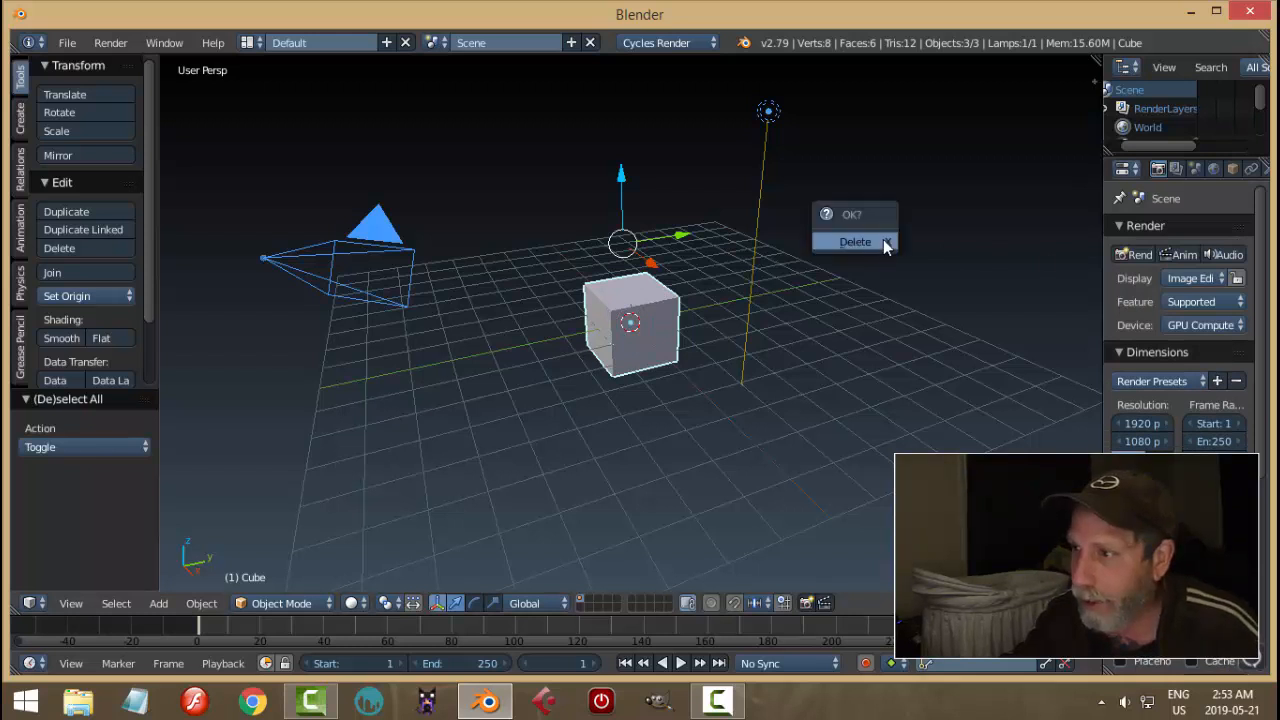
left_click(880, 244)
key("n")
scroll(1010, 250, "down", 5)
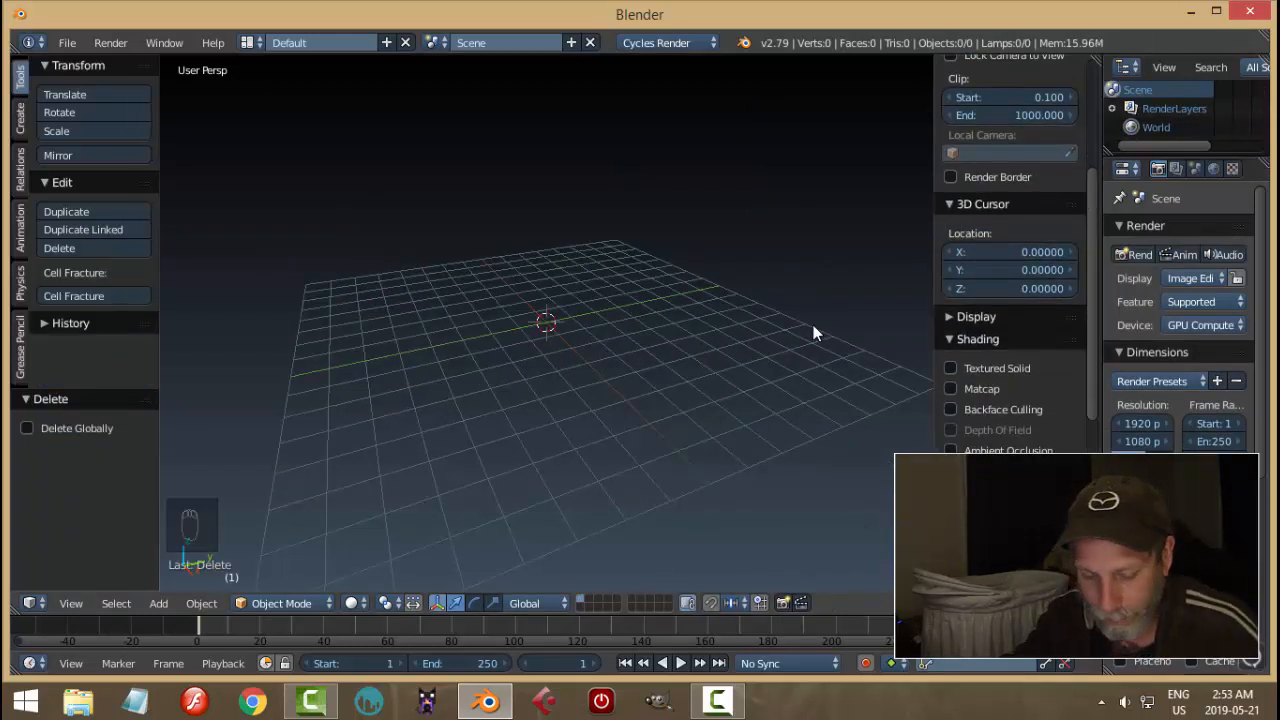
key("n")
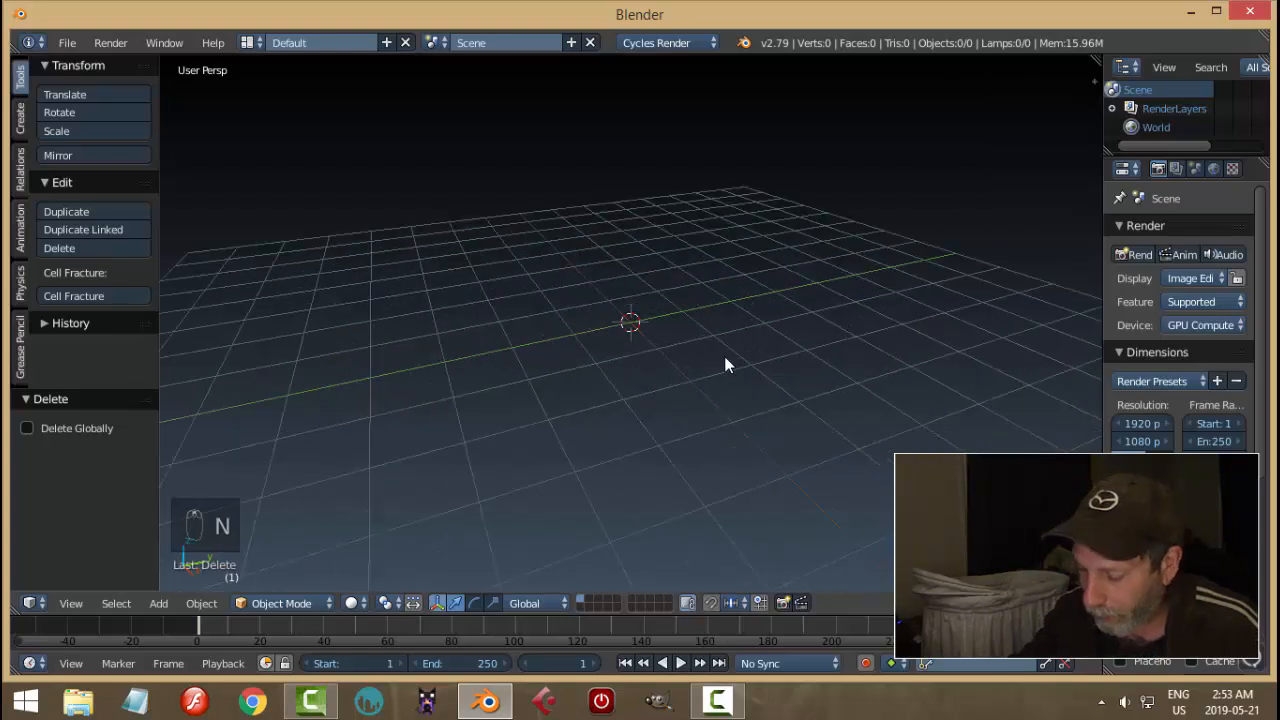
Add a mesh circle with 16 vertices at the origin in the orthographic top view.
key("KP_7")
key("KP_5")
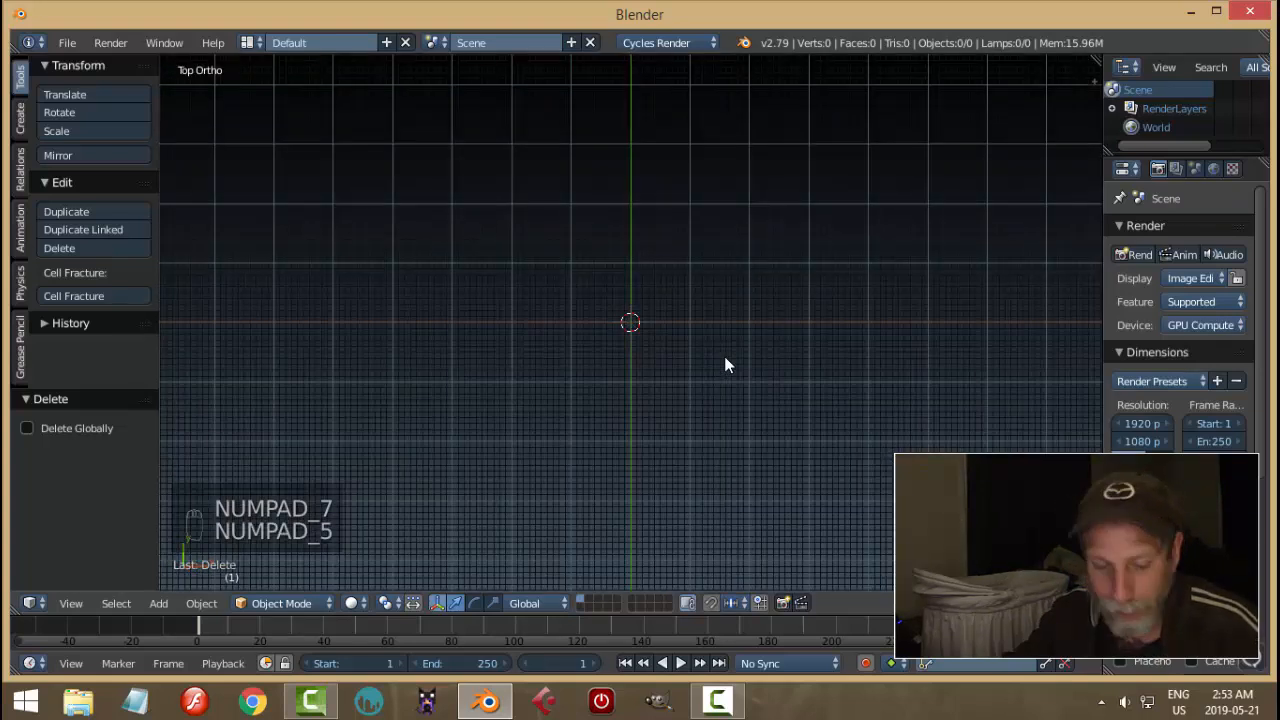
key("shift+a")
mouse_move(724, 356)
left_click(774, 395)
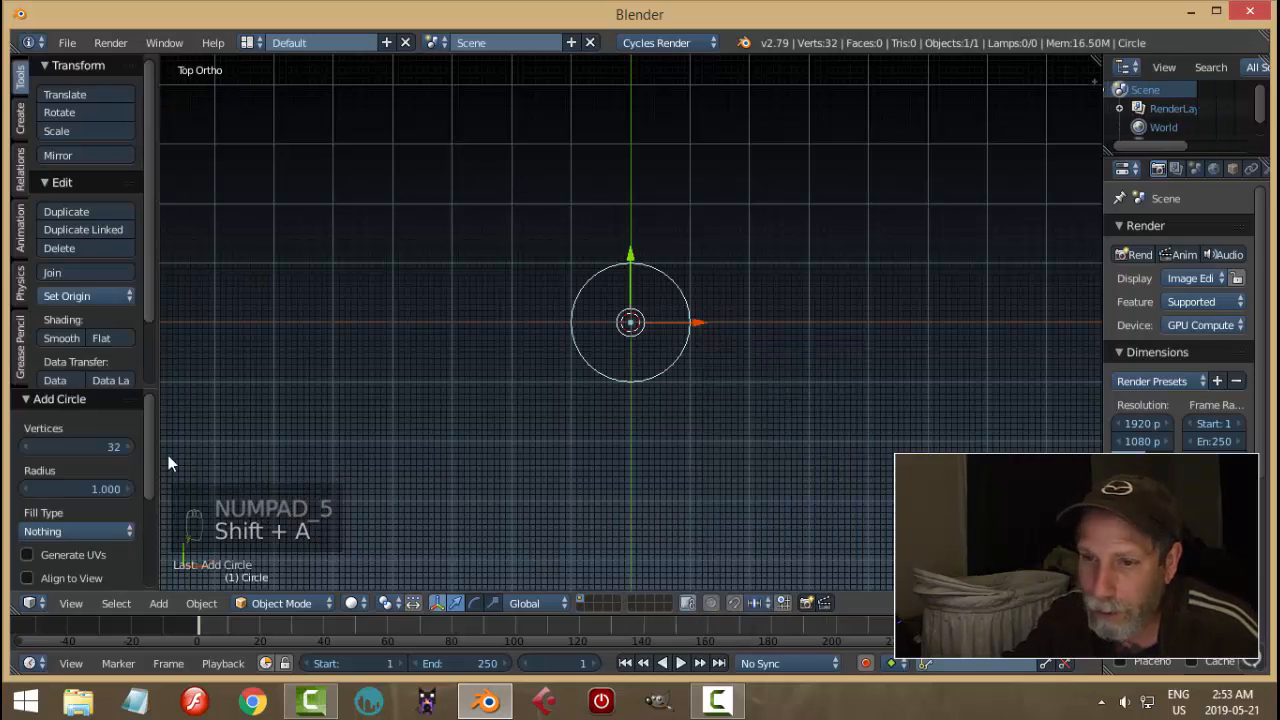
left_click(90, 446)
type("16")
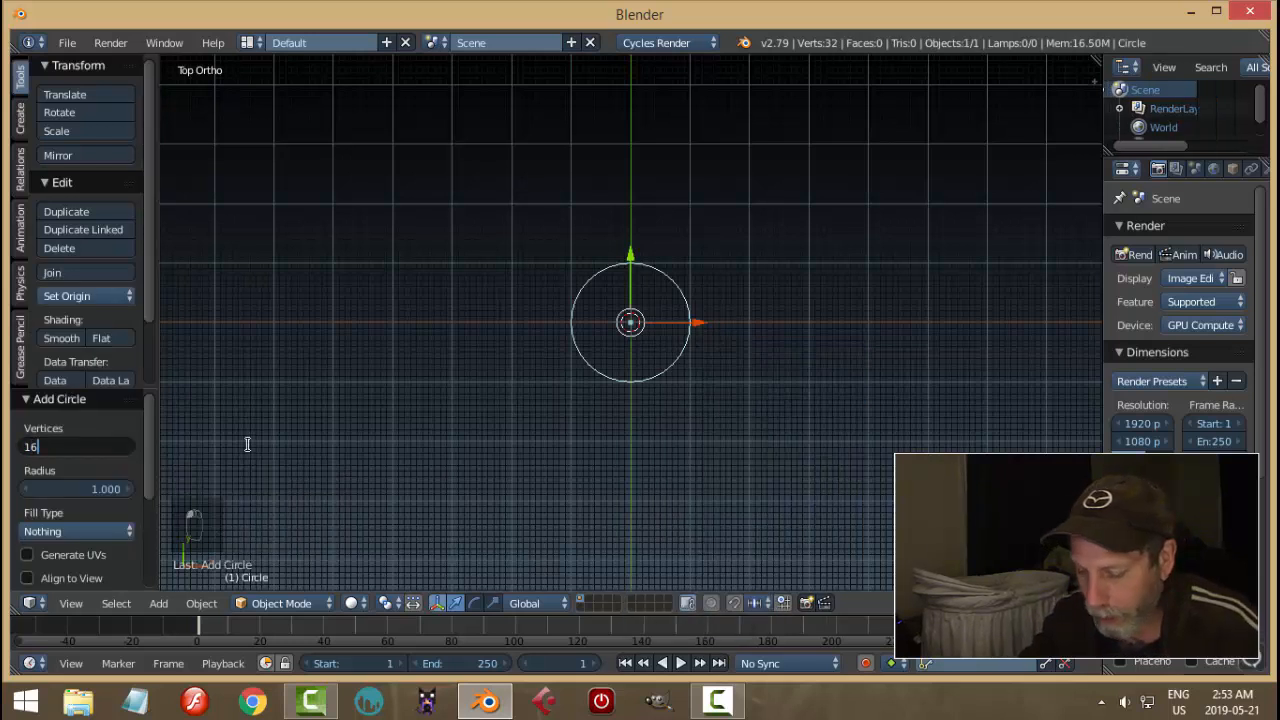
key("Return")
Delete the circle's vertices on the positive X side, keeping the half arc with its two end points on the Y axis.
key("Tab")
left_click(382, 447)
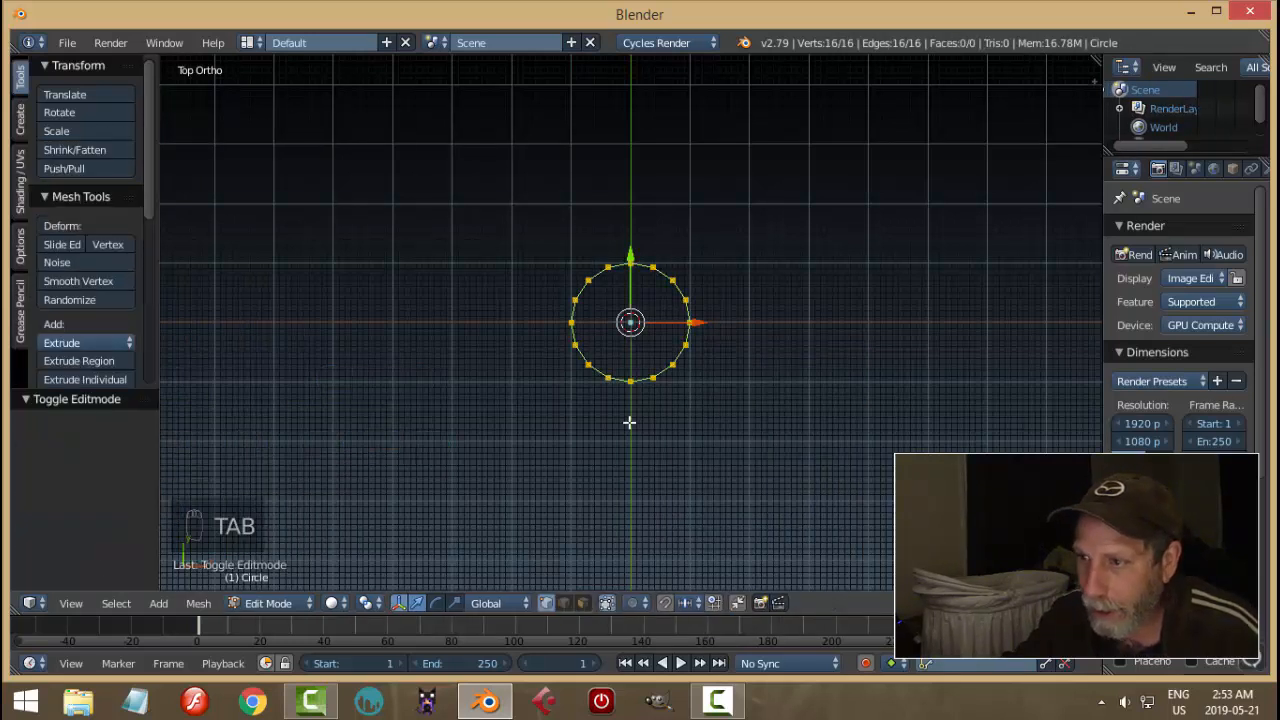
key("ctrl+Tab")
left_click(606, 419)
key("ctrl+Tab")
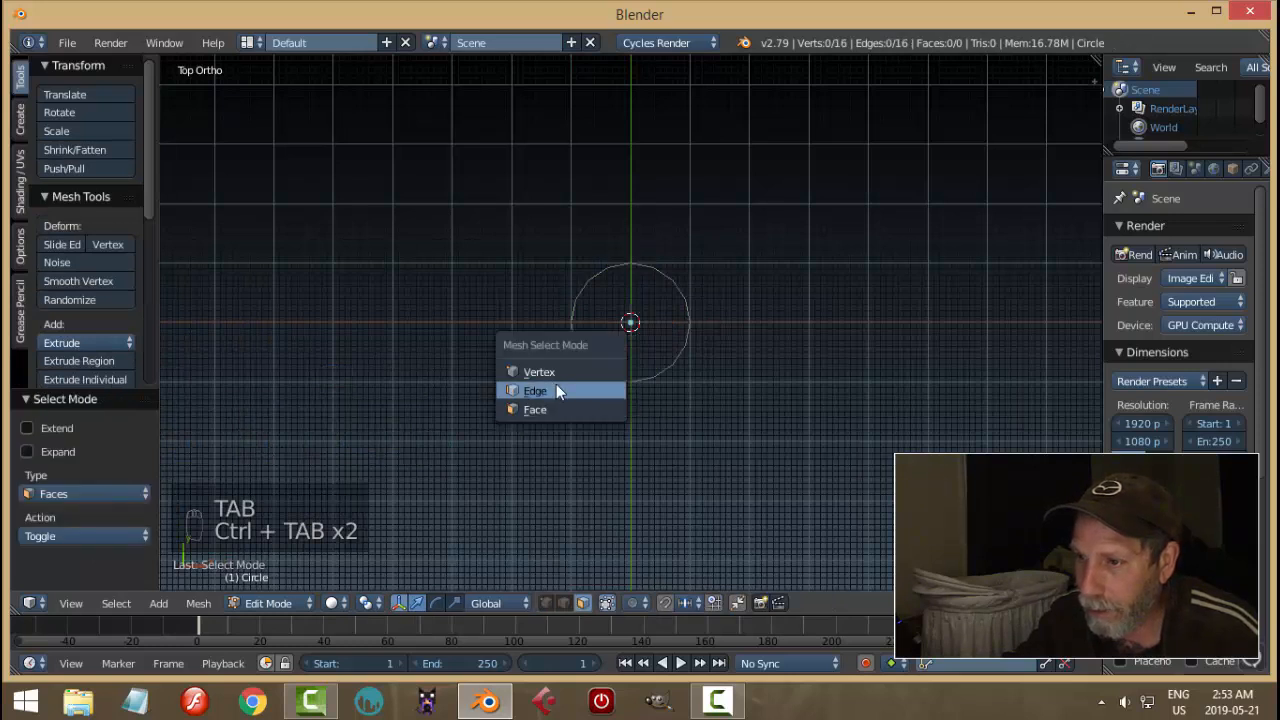
left_click(590, 369)
key("b")
left_click_drag(779, 488, 643, 217)
key("x")
left_click(648, 218)
Set the pivot point to 3D Cursor and scale the whole half arc along X to about 0.364.
key("a")
scroll(708, 372, "up", 4)
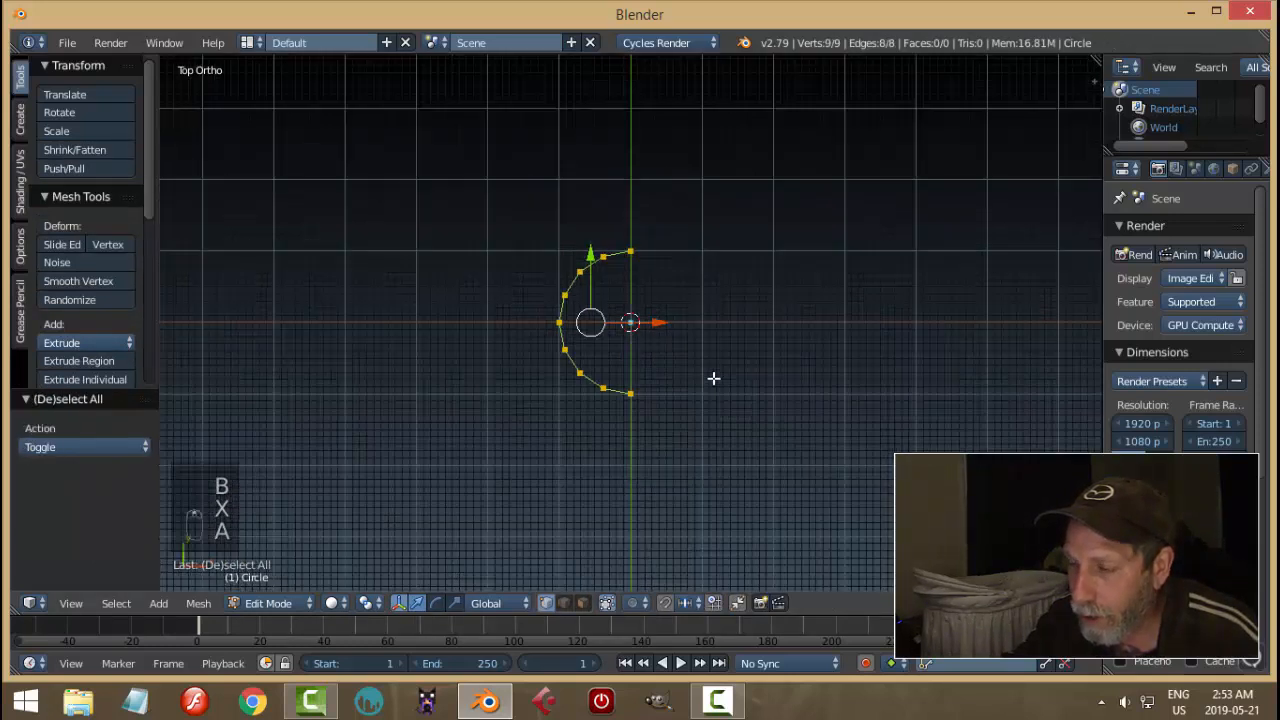
left_click(366, 603)
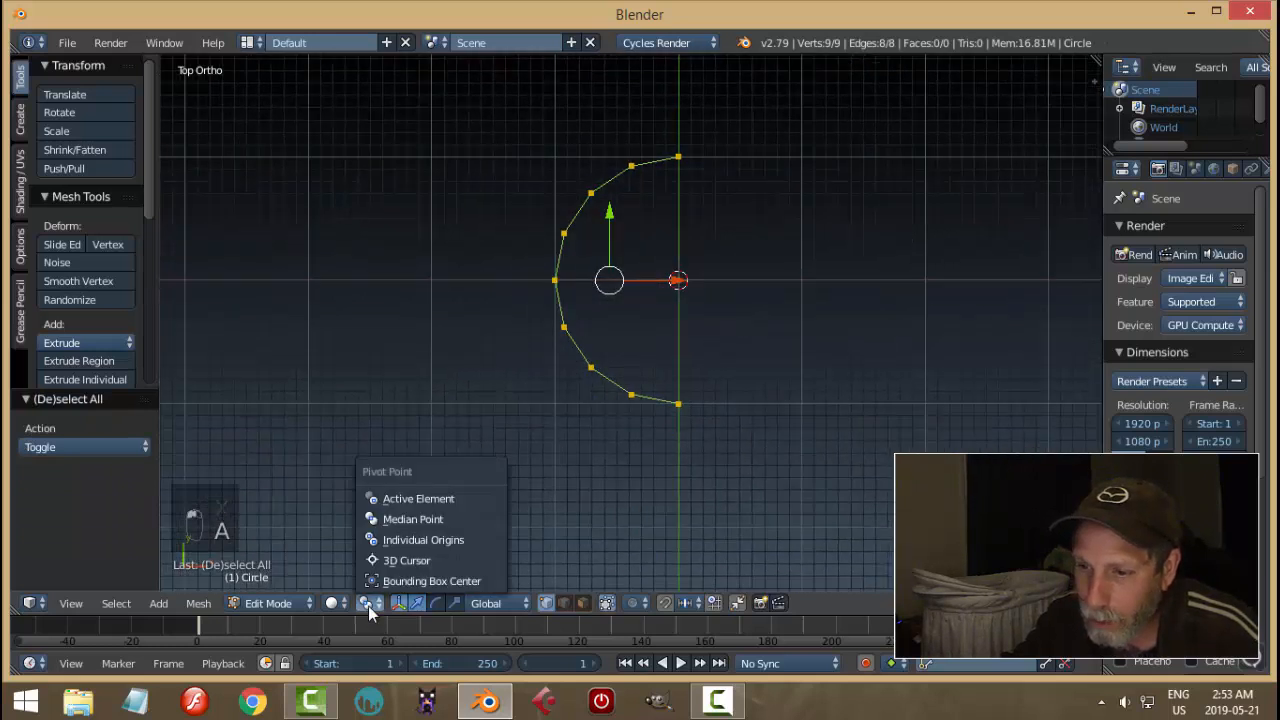
left_click(405, 562)
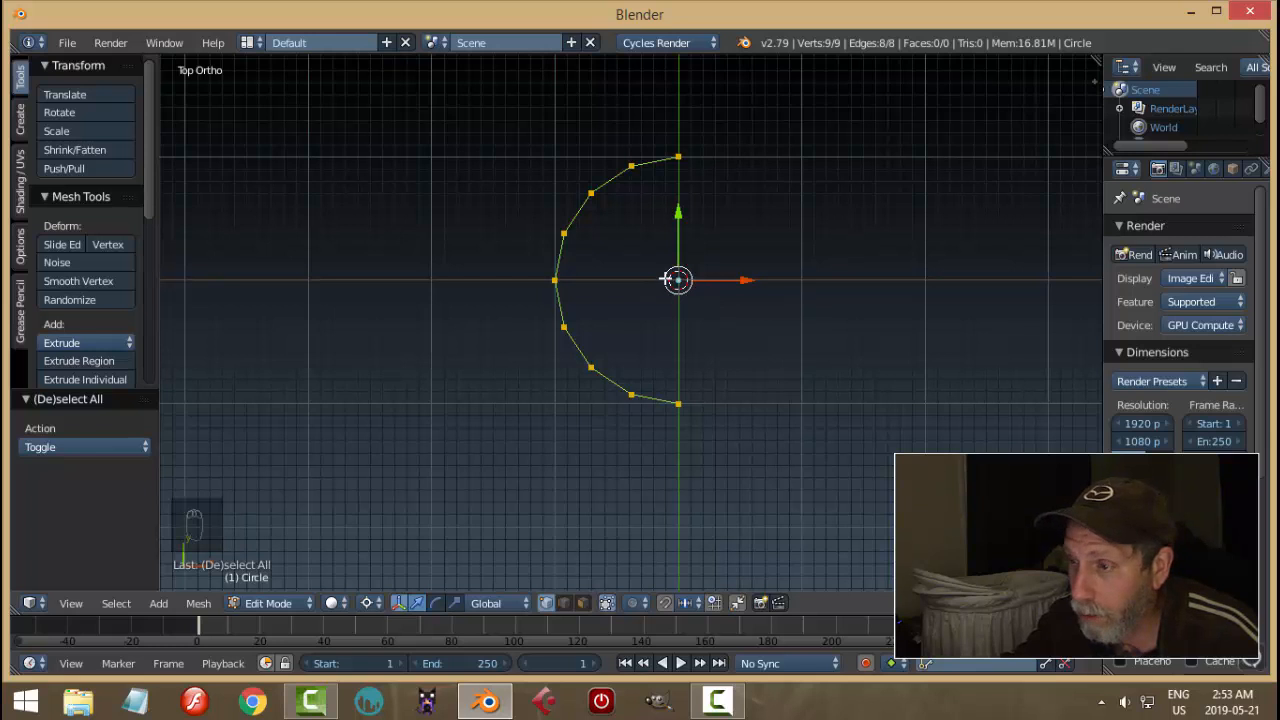
key("s")
key("x")
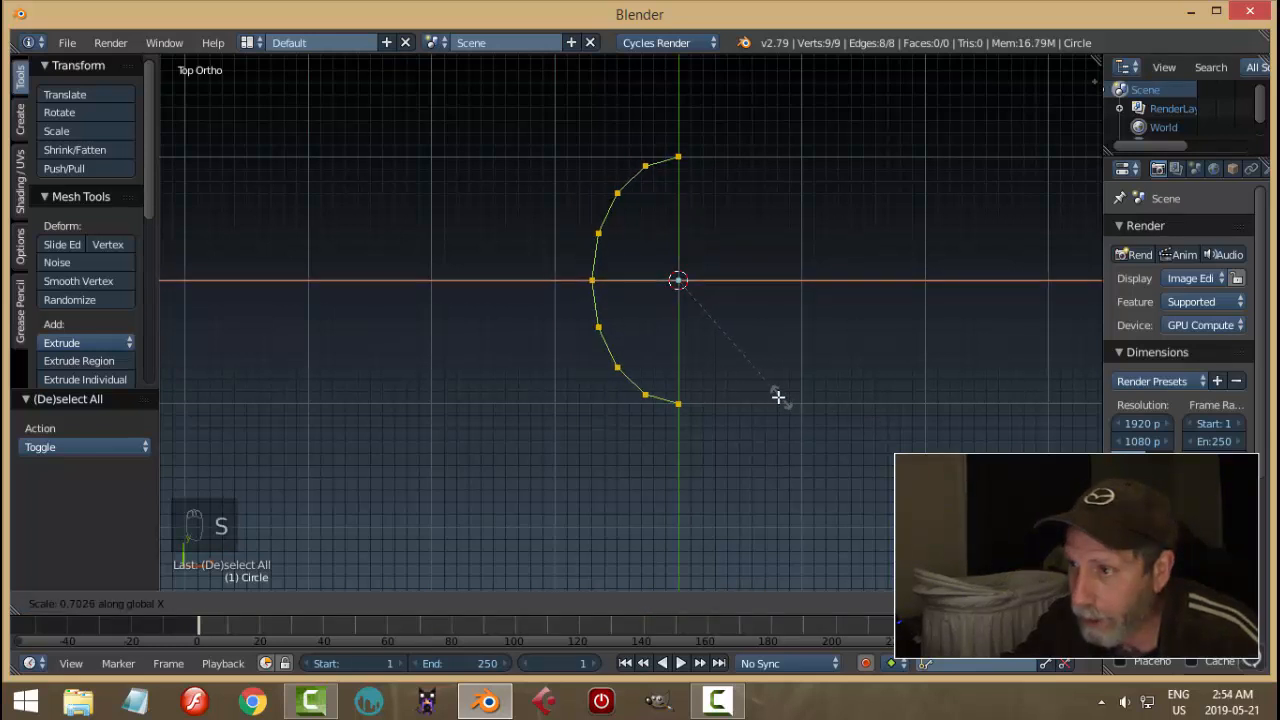
left_click(725, 349)
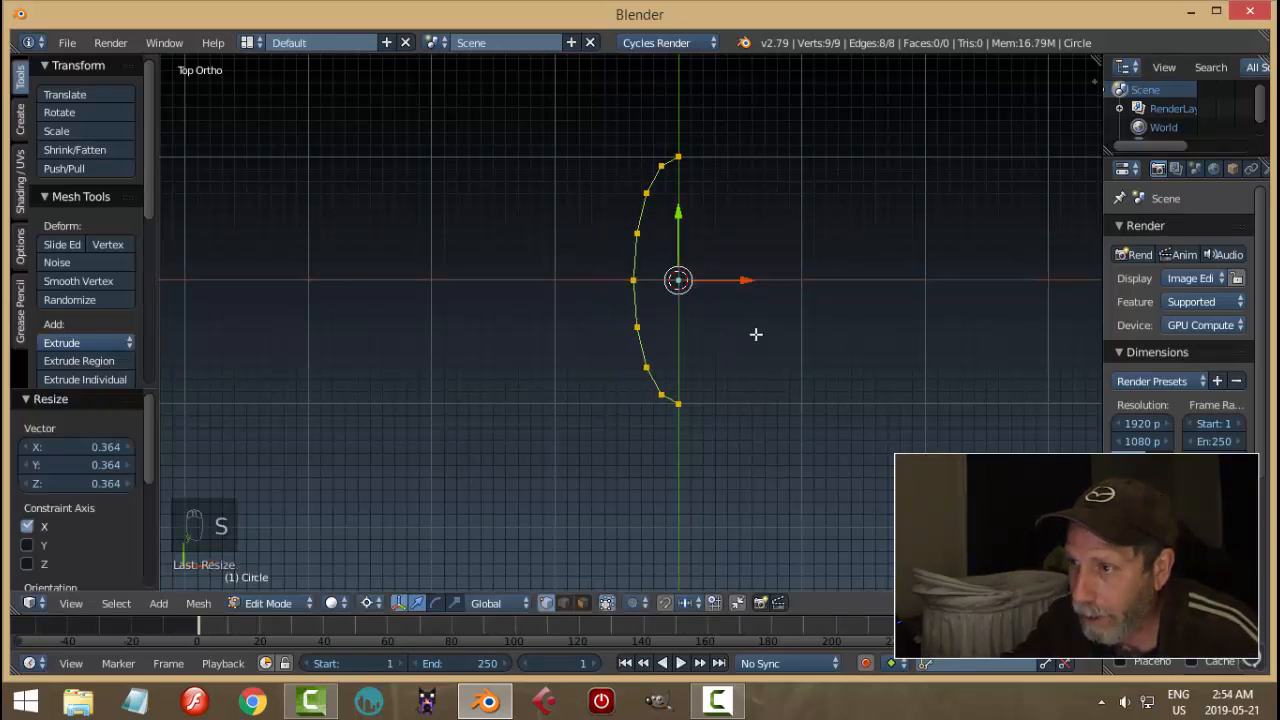
Extrude the arc outward into a thin rim scaled about 1.089, and widen the new outer edge along X by about 1.1.
key("e")
key("s")
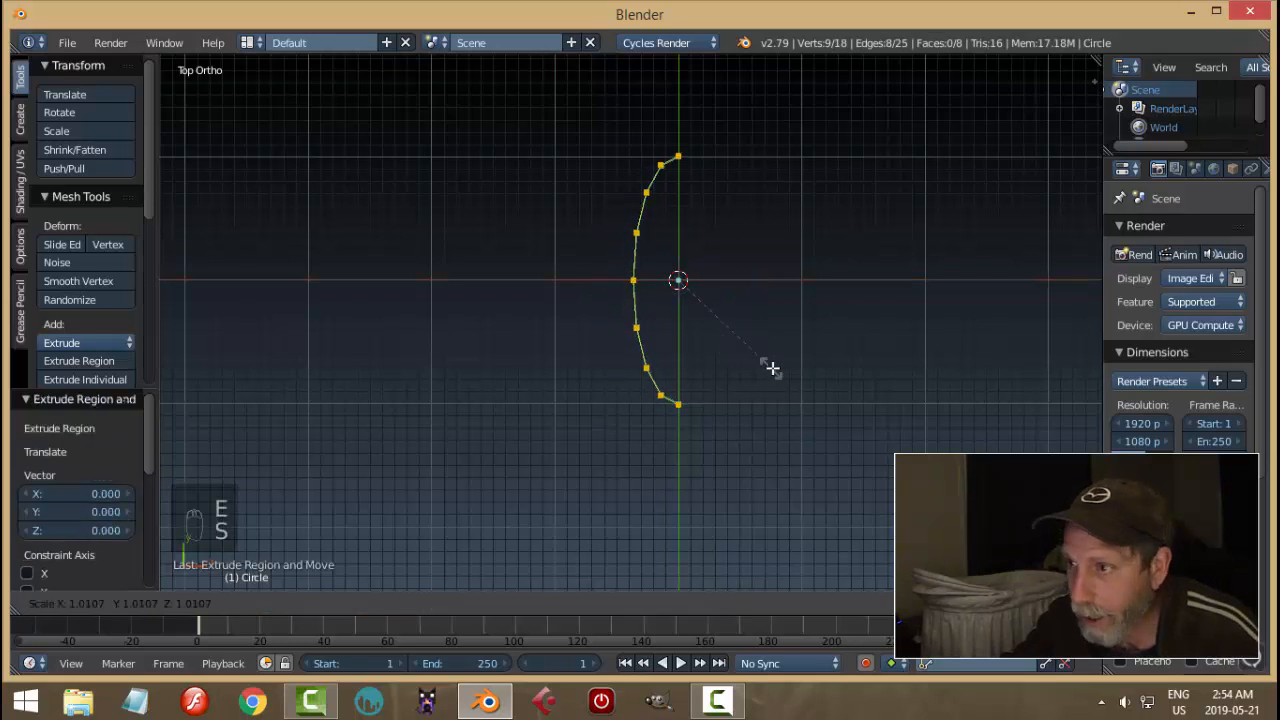
left_click(776, 377)
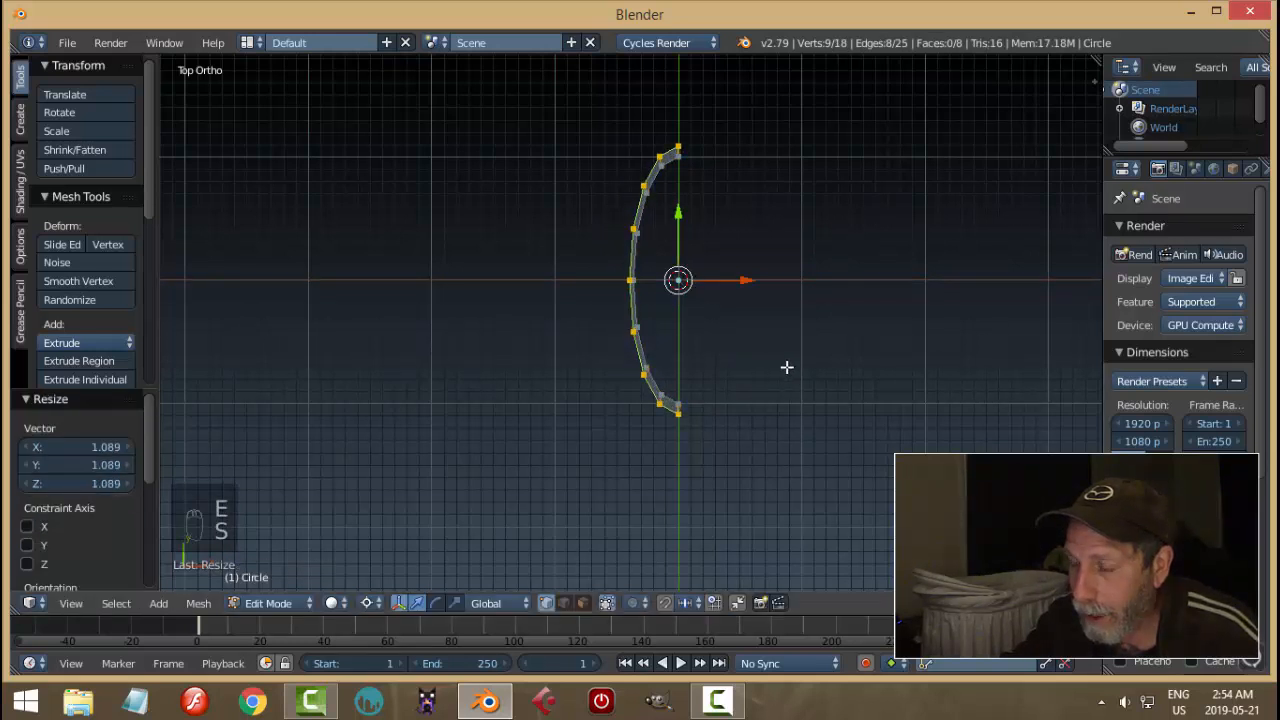
key("s")
key("x")
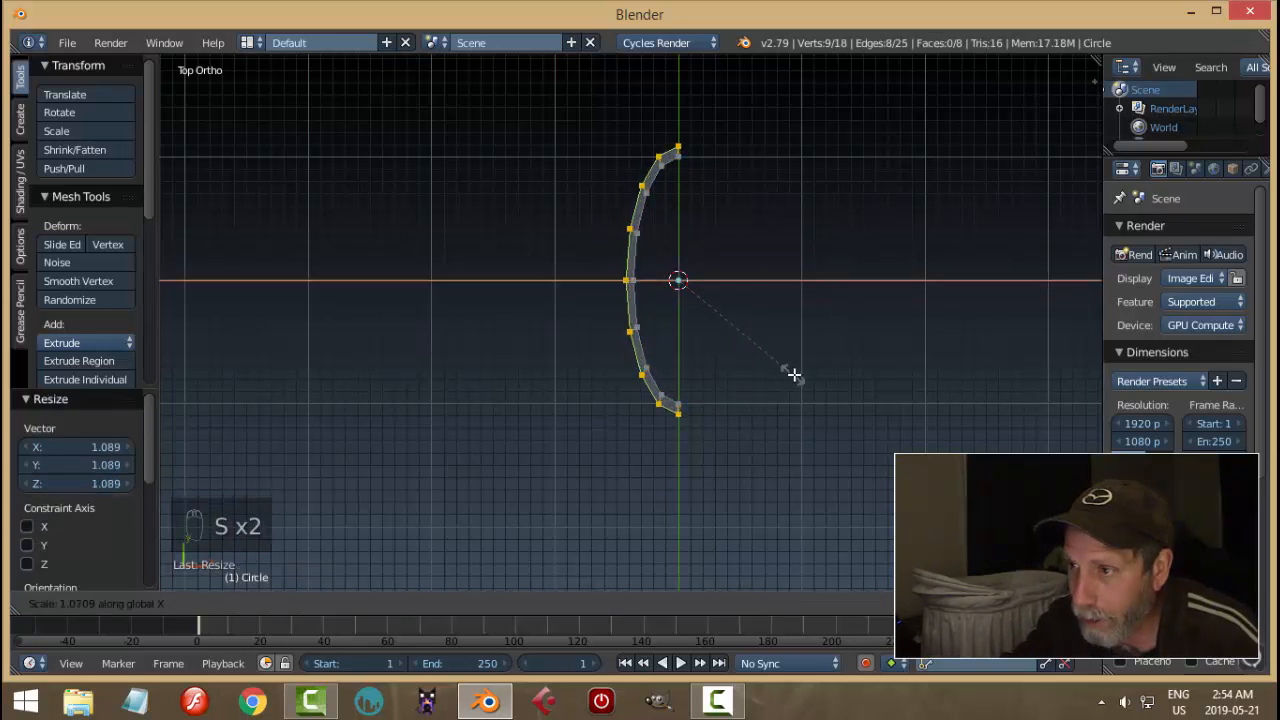
left_click(796, 376)
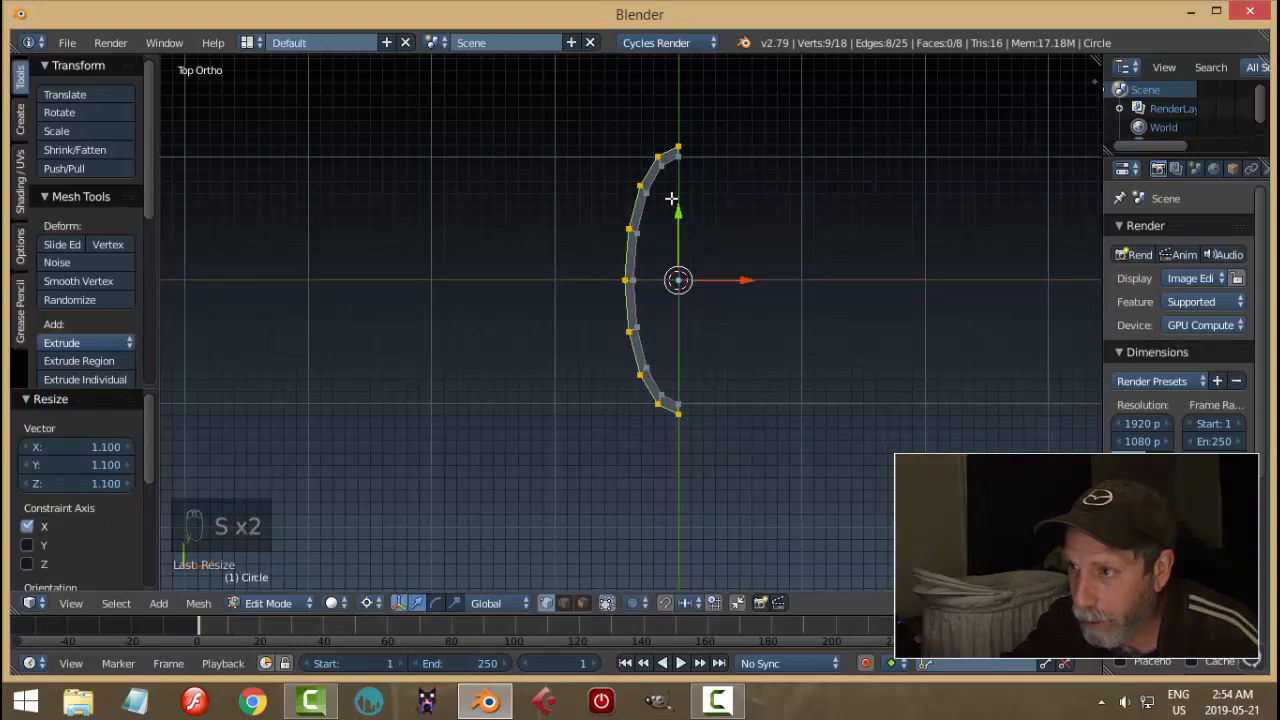
Select the rim's inner edge loop and fill the area it bounds with a face.
scroll(737, 257, "up", 3)
scroll(734, 267, "down", 2)
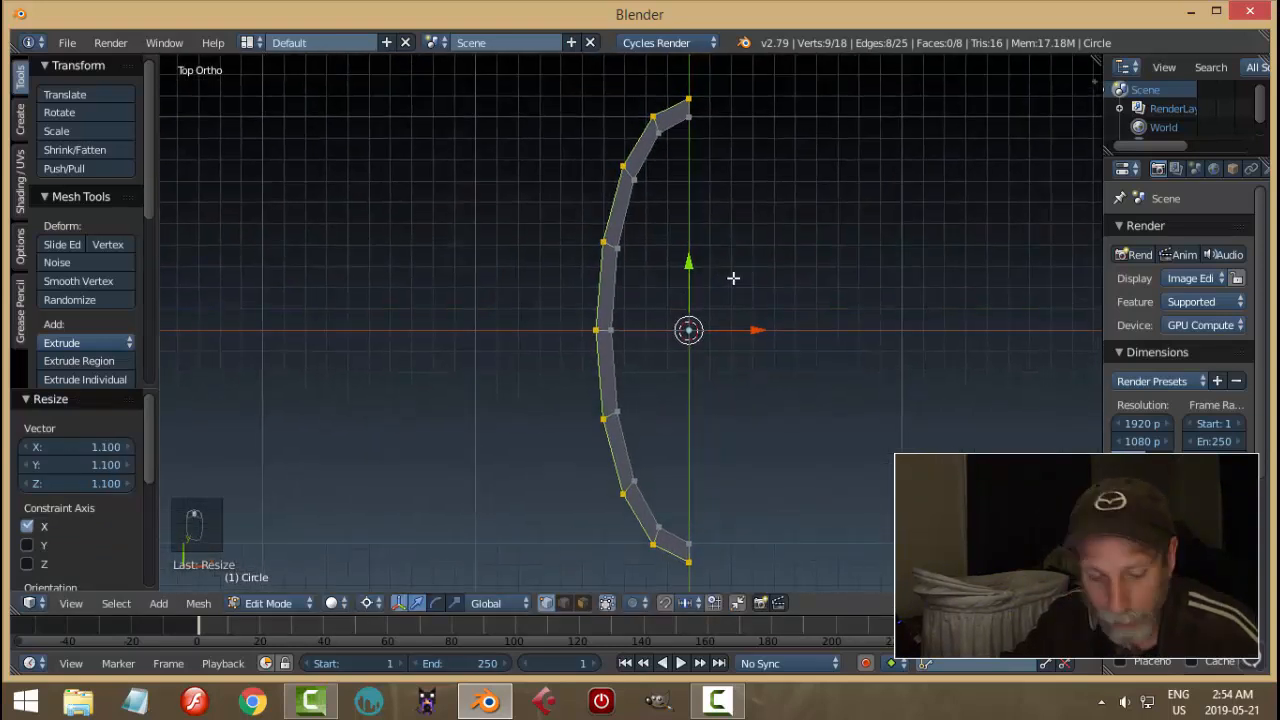
key("a")
right_click(663, 180, "alt")
scroll(778, 285, "down", 1)
key("f")
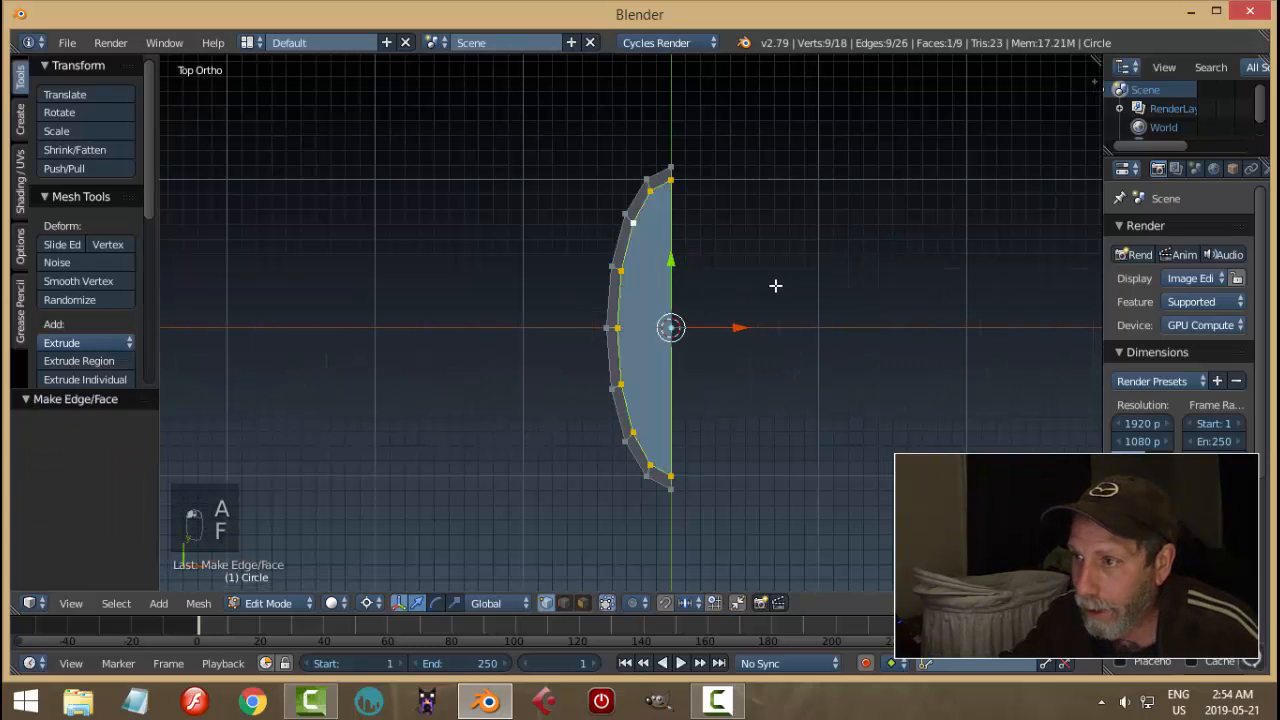
Extrude the straight side's four vertices about 0.43 units along positive X.
key("a")
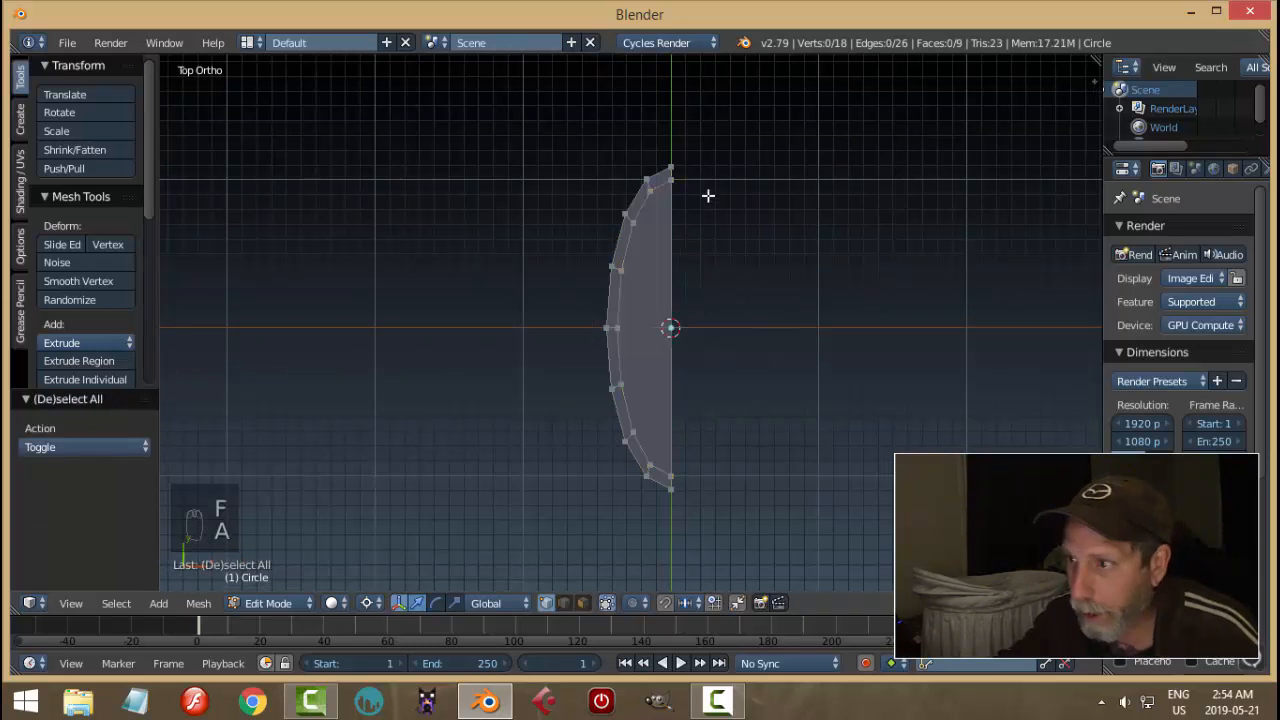
key("b")
left_click_drag(664, 152, 740, 482)
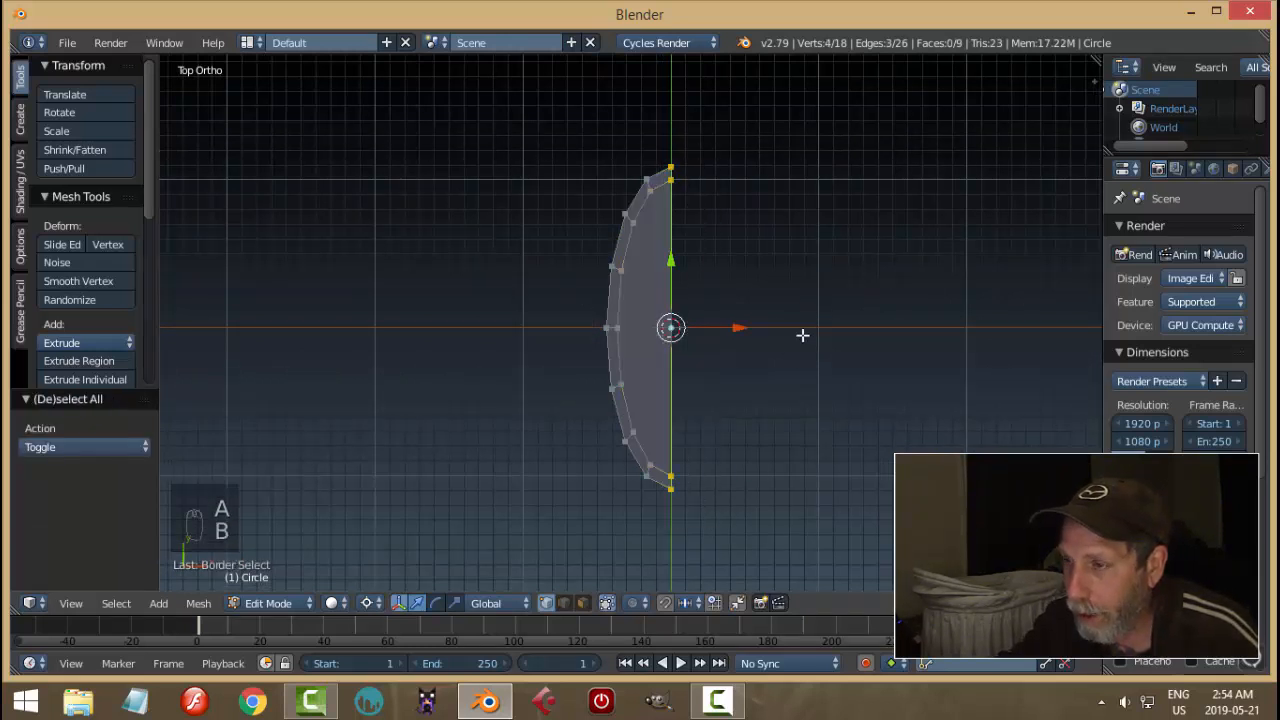
key("e")
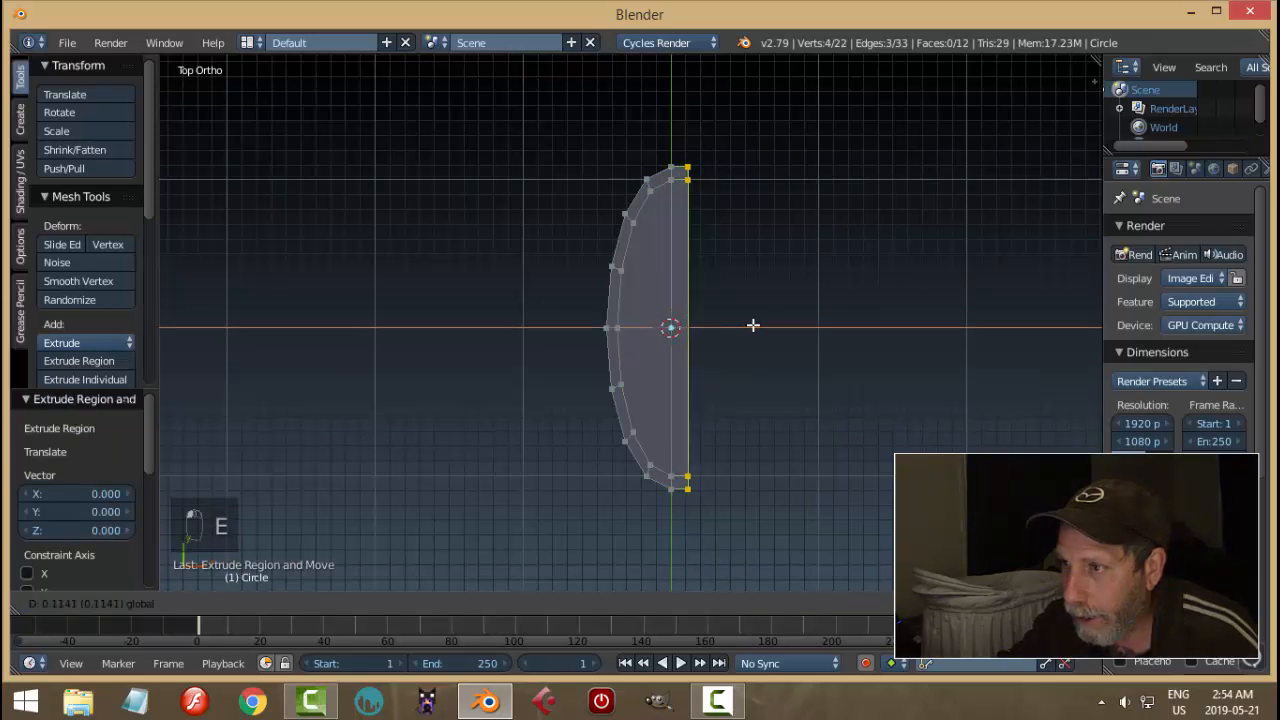
left_click(794, 337)
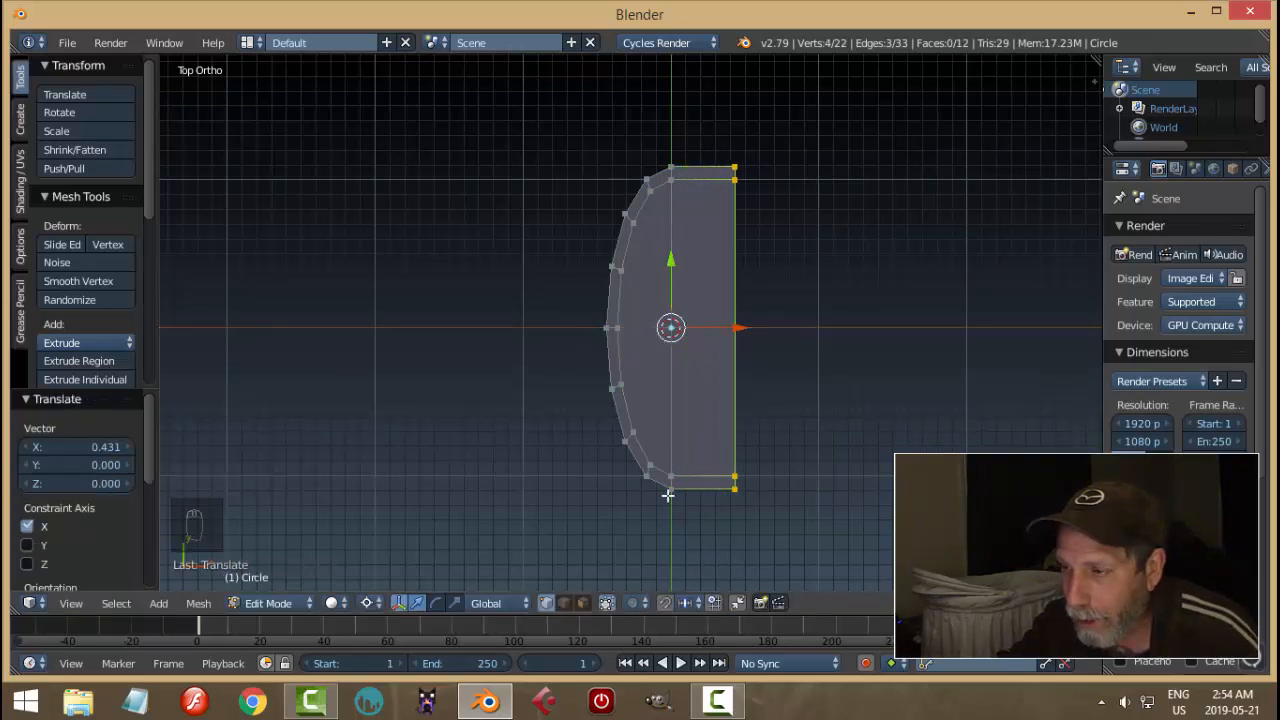
Extrude the straight end edges again by about 1.756 units along X to form the long section.
scroll(843, 396, "down", 1)
middle_click_drag(846, 394, 803, 390, "shift")
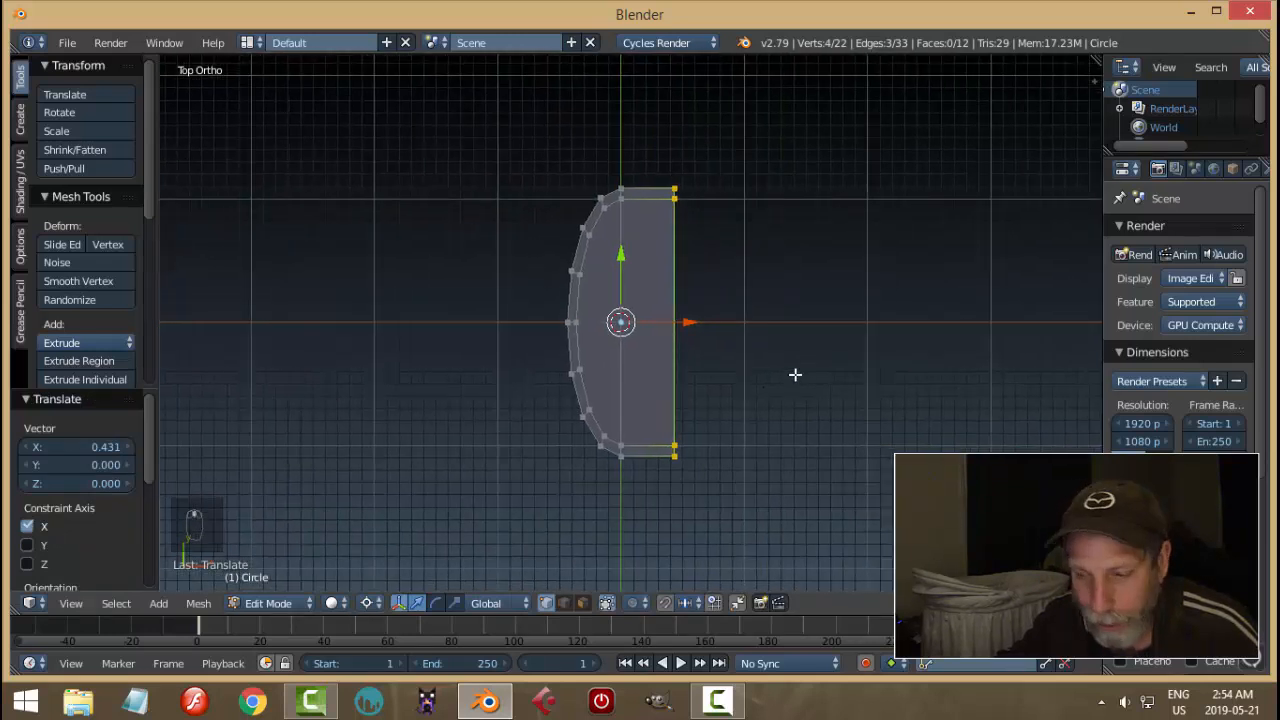
key("e")
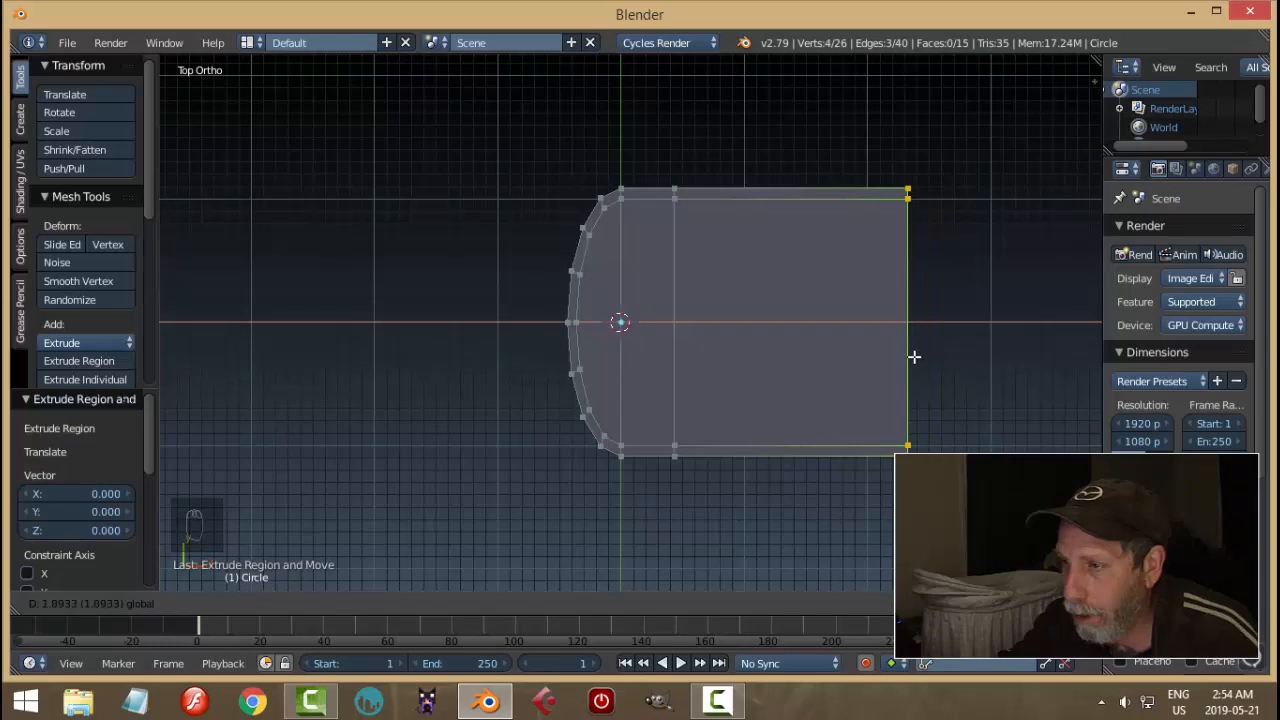
left_click(903, 354)
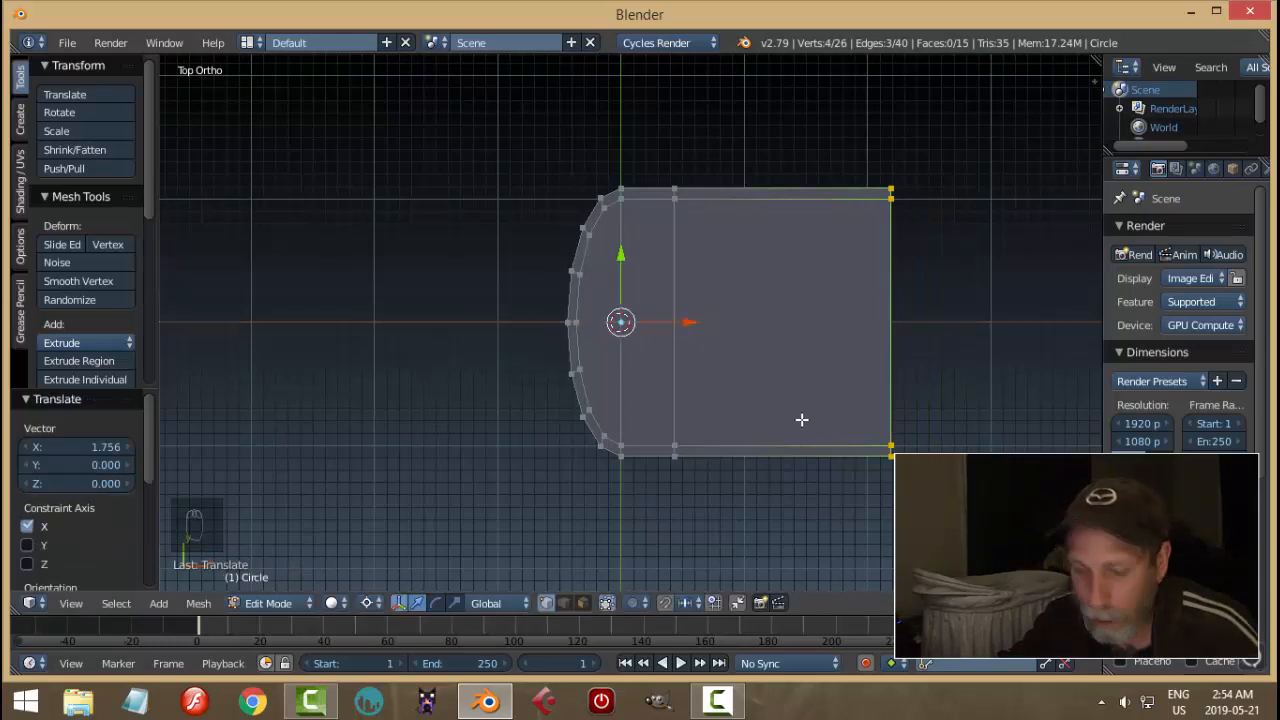
Select the whole mesh and scale it along Y to about 0.377.
key("a")
key("a")
key("a")
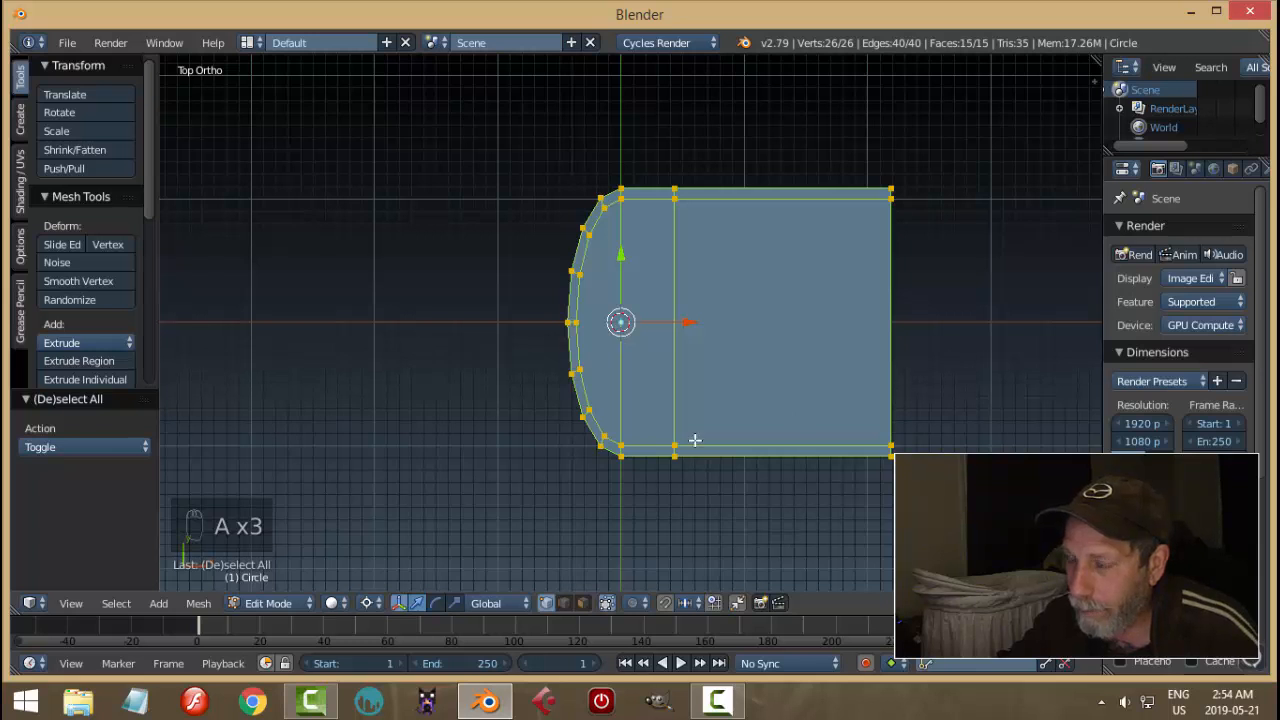
key("s")
key("y")
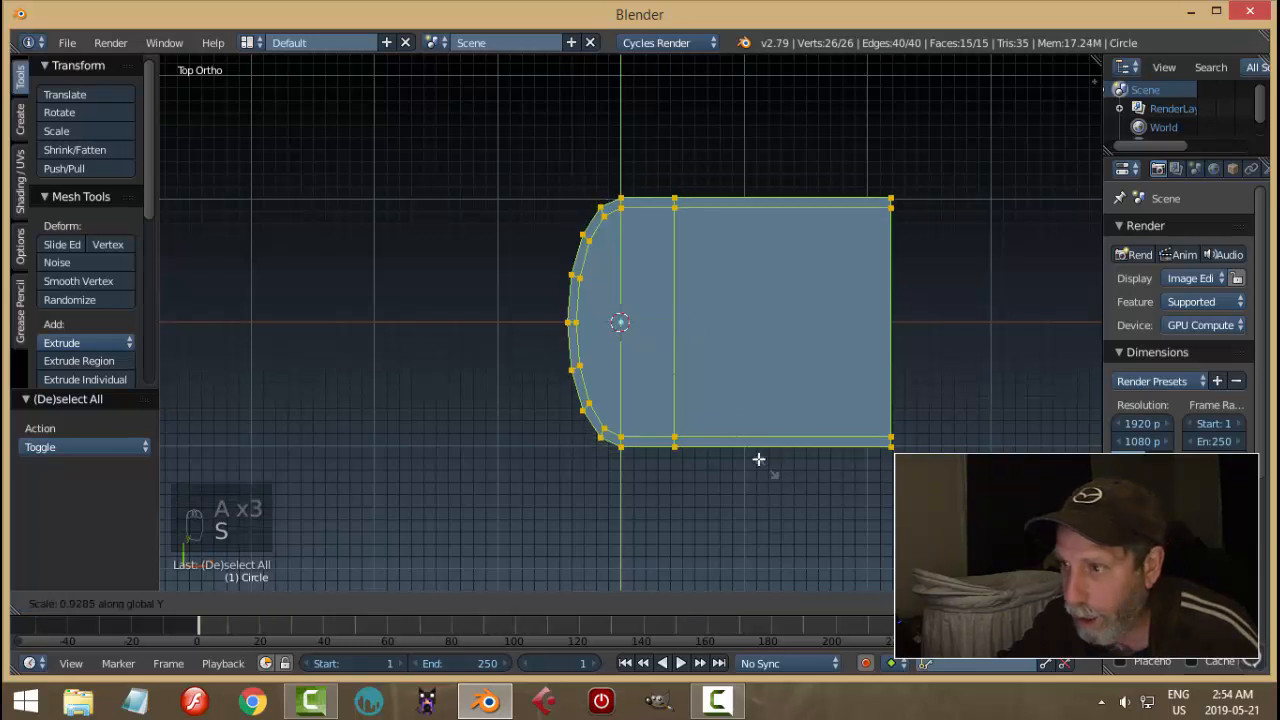
left_click(716, 362)
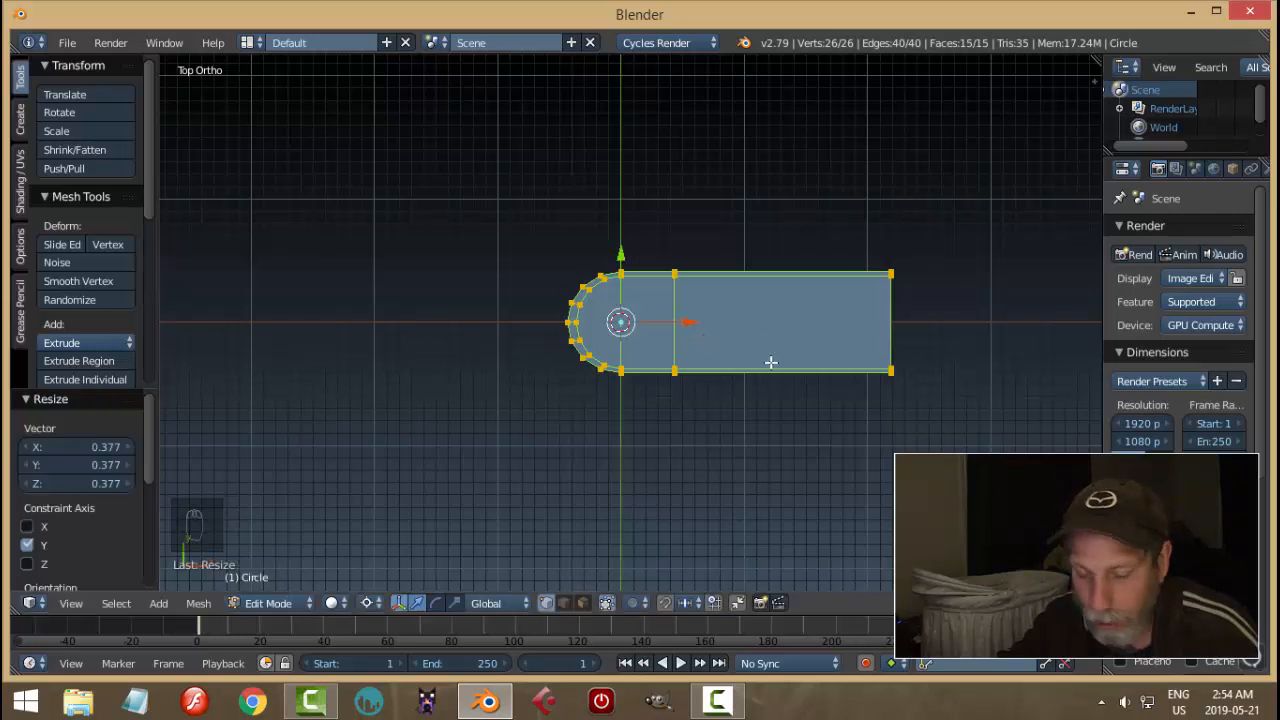
Select the rounded end with its adjoining short section and compress it along X toward the 3D cursor.
key("a")
key("b")
left_click_drag(536, 215, 655, 432)
key("b")
left_click_drag(562, 221, 787, 445)
key("s")
key("x")
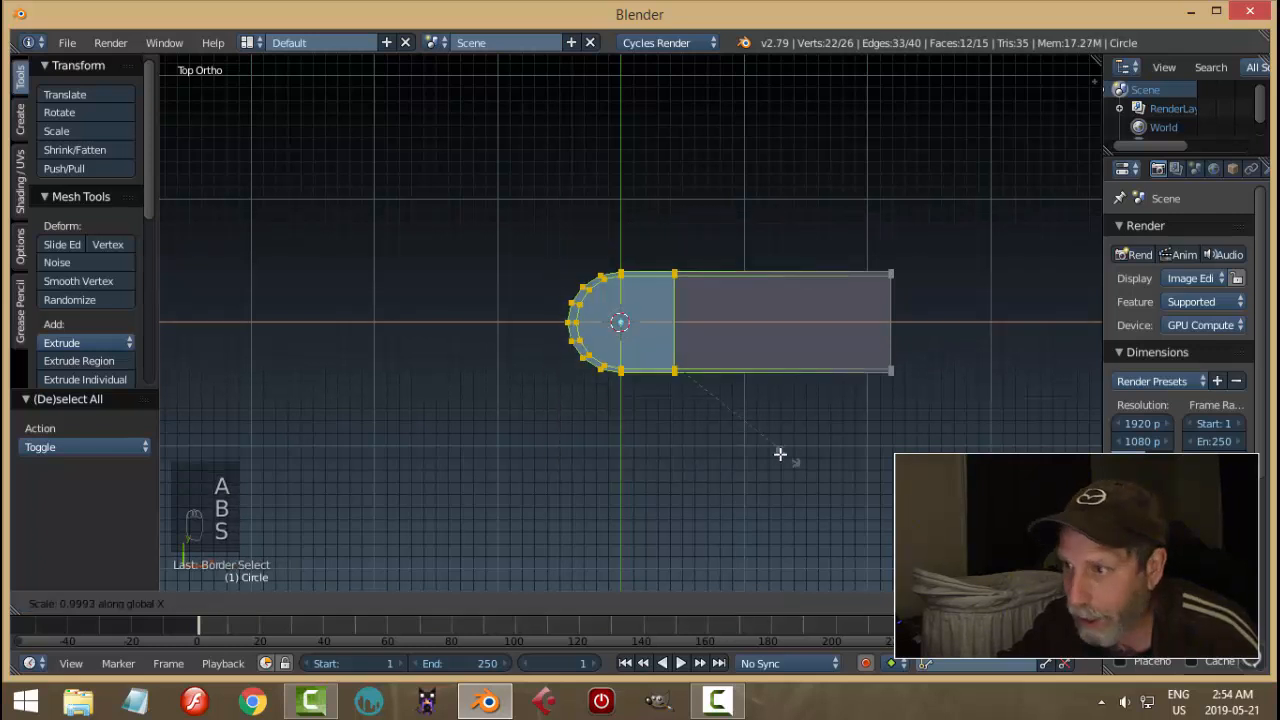
left_click(676, 423)
key("a")
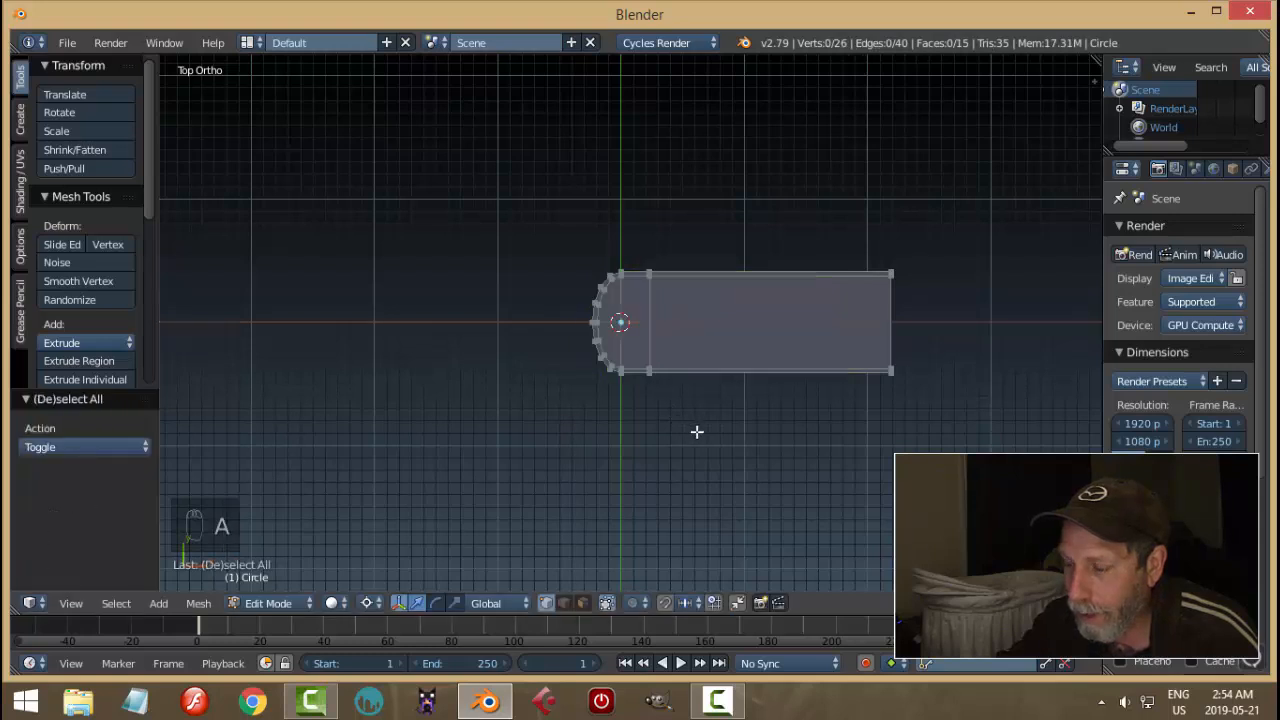
Extrude the whole flat outline upward along Z by about 0.708 units.
key("KP_3")
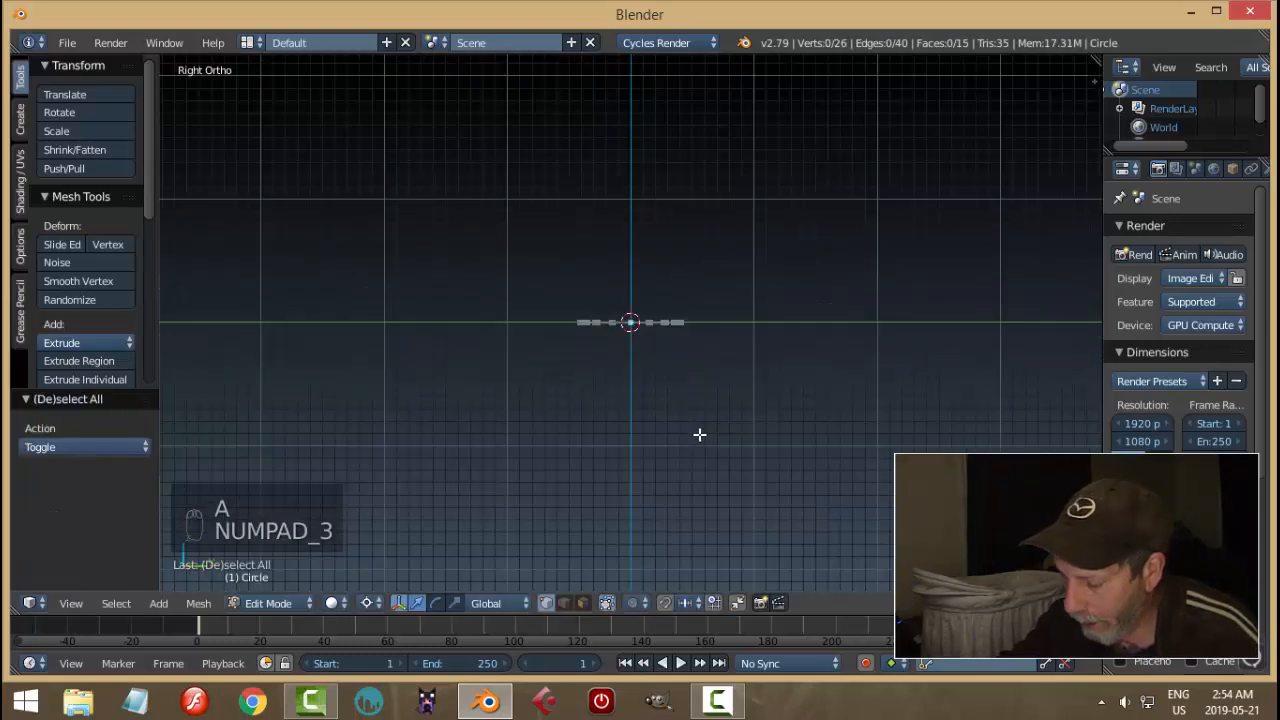
key("KP_1")
key("ctrl+z")
key("e")
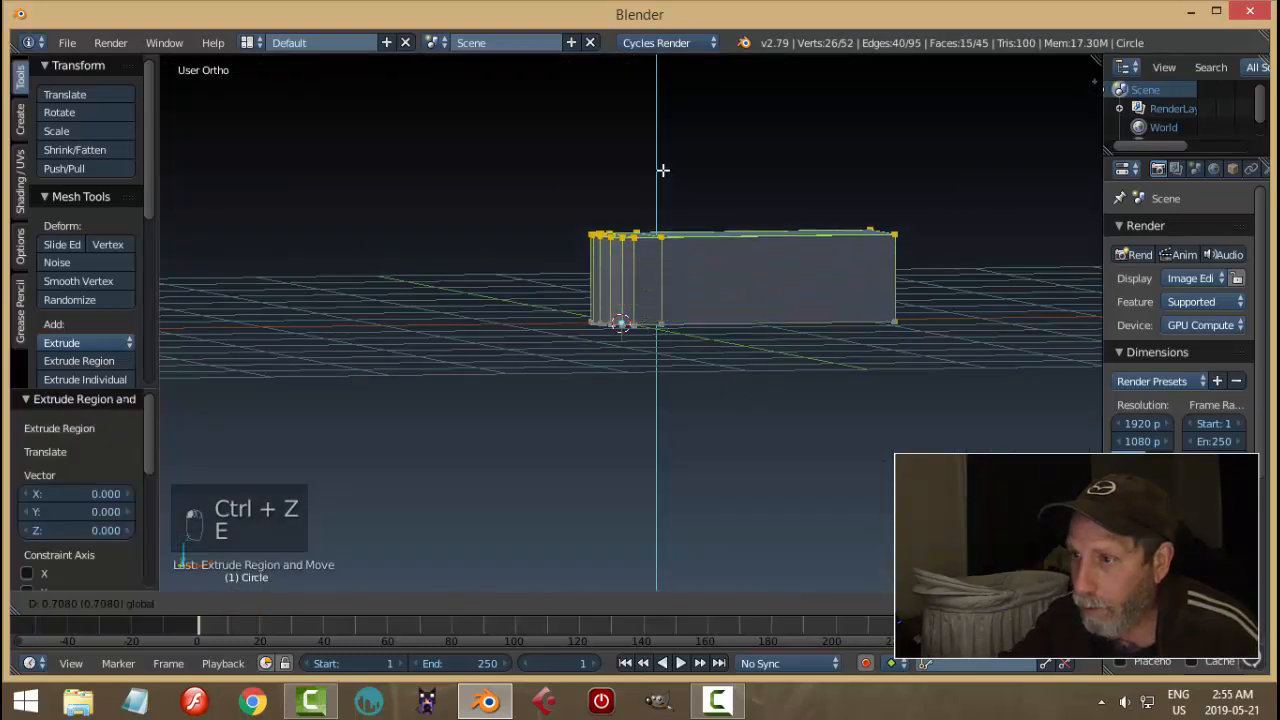
left_click(740, 241)
key("KP_1")
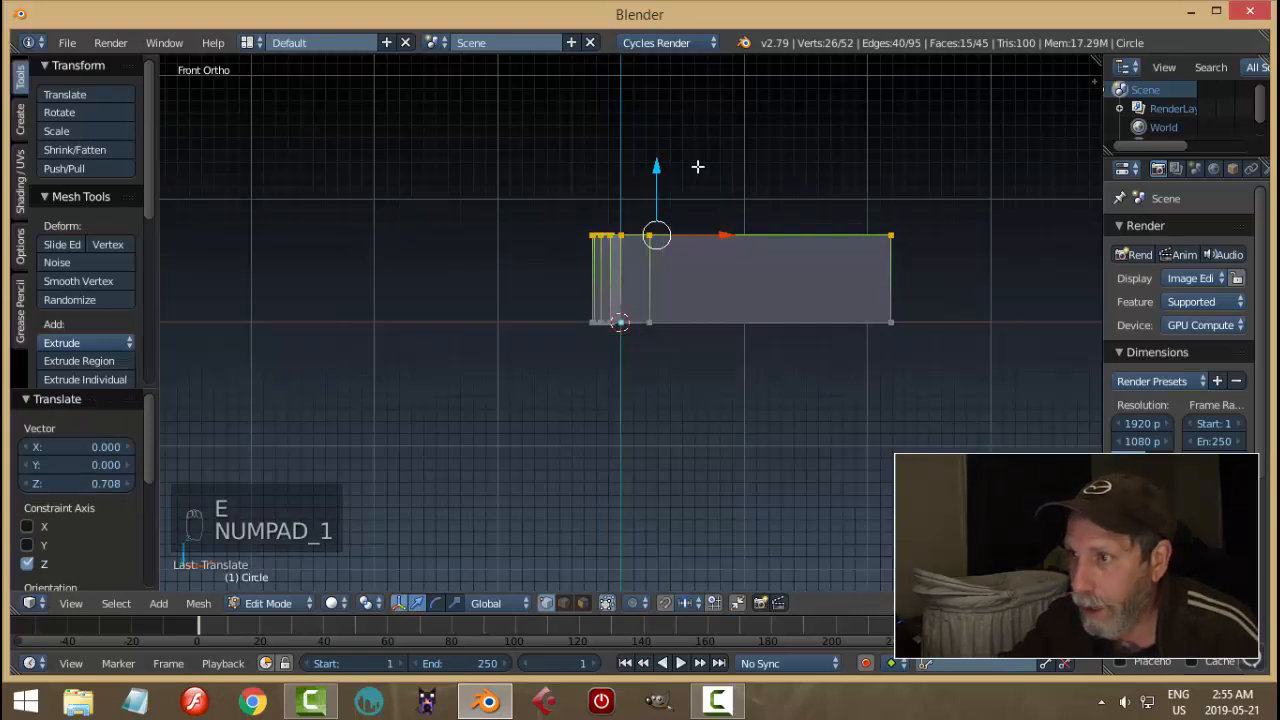
Raise the extruded top along Z until the block is about 2 units tall, and clear the selection.
left_click_drag(679, 166, 680, 545)
middle_click_drag(840, 358, 806, 349)
key("a")
Select the flat end's vertices in wireframe display and move them inward along X by about 0.3 units.
key("KP_3")
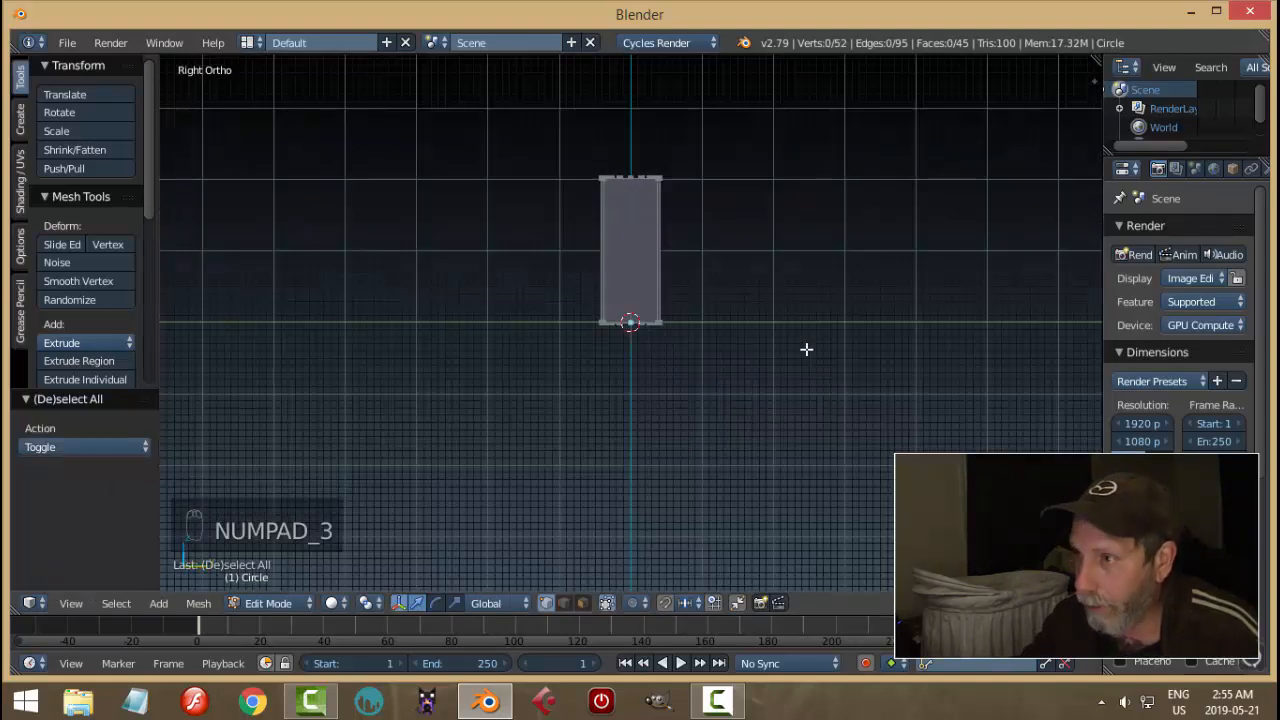
key("KP_1")
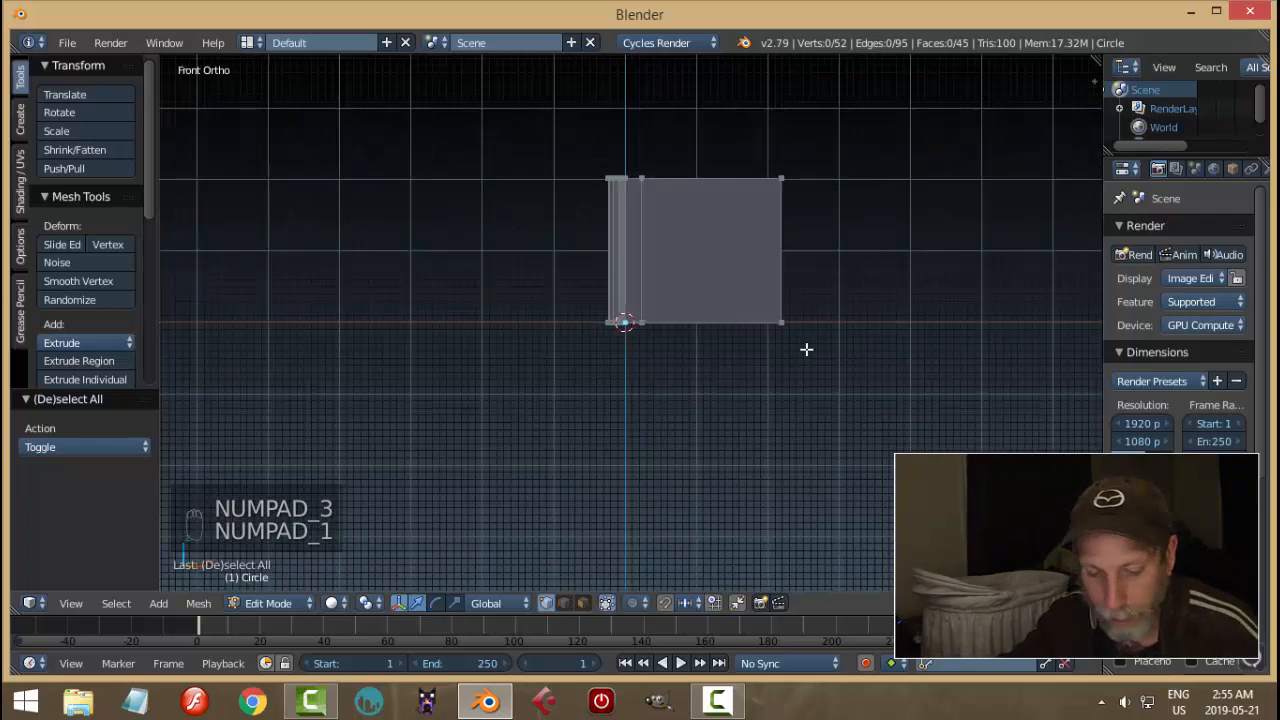
key("z")
left_click(914, 343)
key("b")
left_click_drag(754, 149, 870, 420)
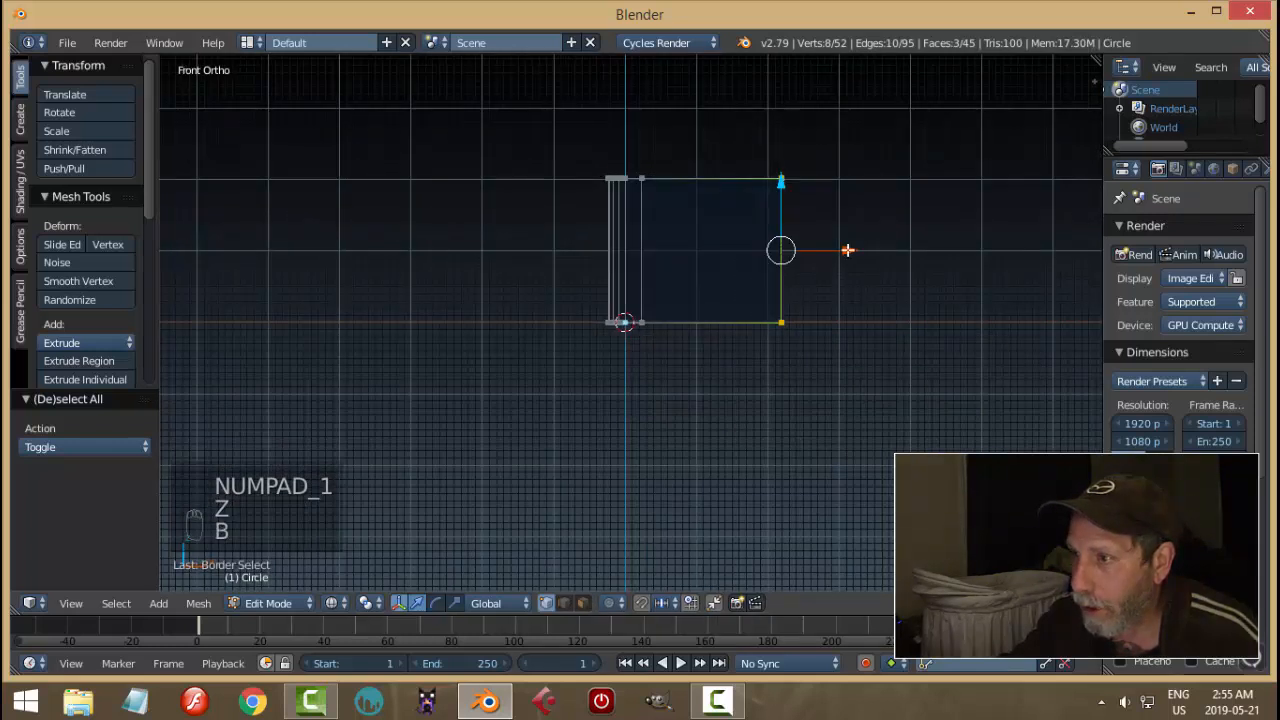
left_click_drag(847, 250, 826, 249)
key("a")
Select all of the block's top vertices and raise them slightly along Z.
key("b")
left_click_drag(557, 147, 840, 207)
left_click_drag(648, 115, 650, 100)
key("a")
Apply smooth shading and return the viewport to solid display.
middle_click_drag(775, 206, 775, 229)
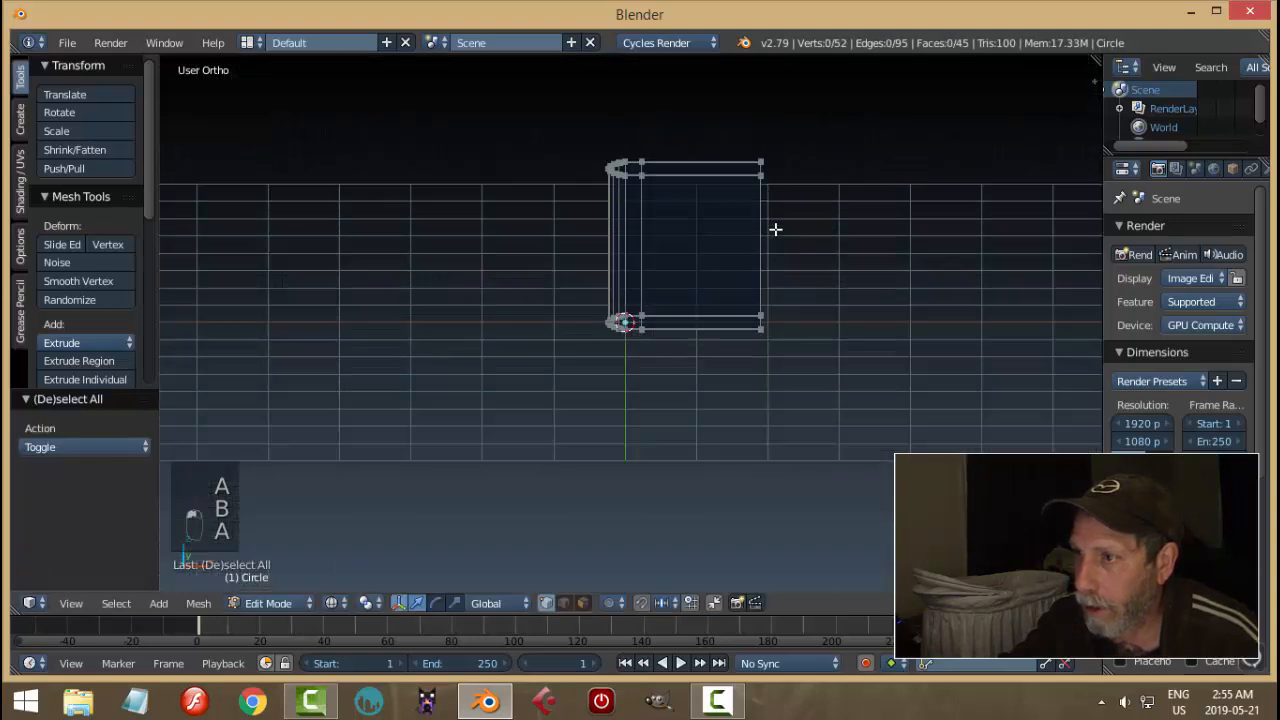
key("z")
left_click(826, 331)
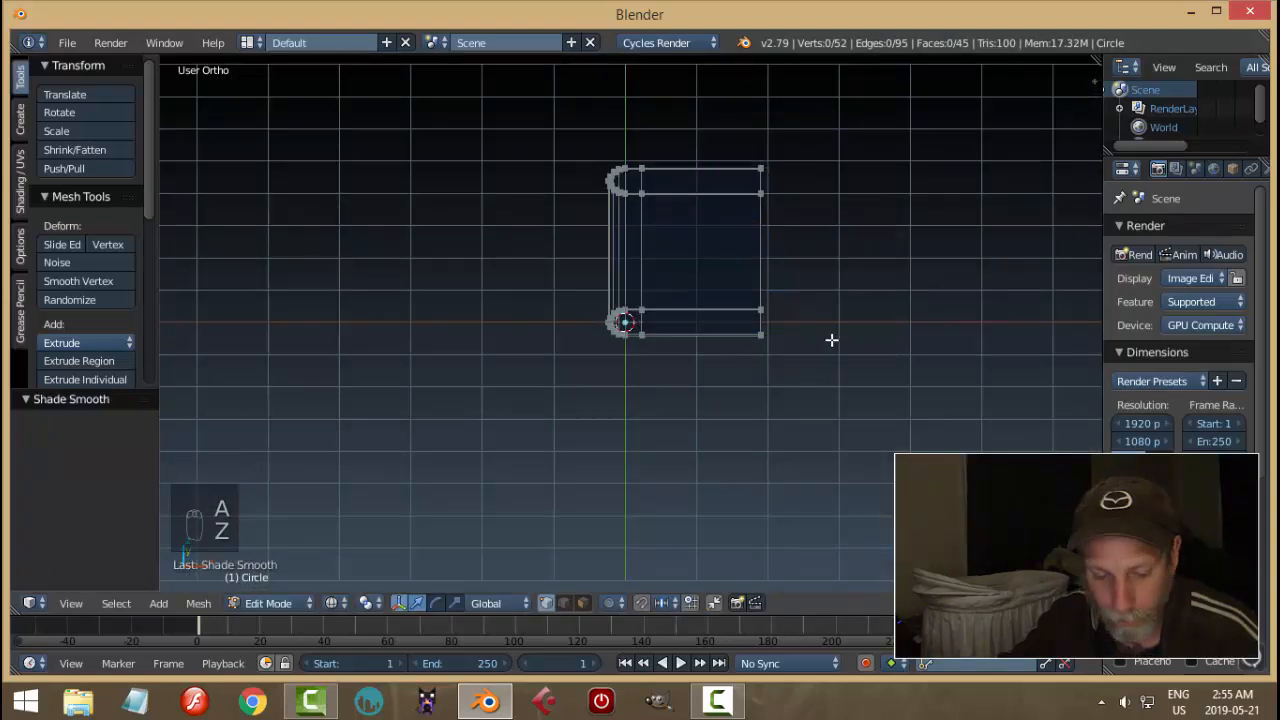
key("z")
left_click(826, 450)
mouse_move(820, 306)
middle_mouse_down()
mouse_move(689, 351)
mouse_move(760, 327)
mouse_move(871, 206)
mouse_move(714, 340)
mouse_move(694, 334)
middle_mouse_up()
scroll(748, 327, "up", 2)
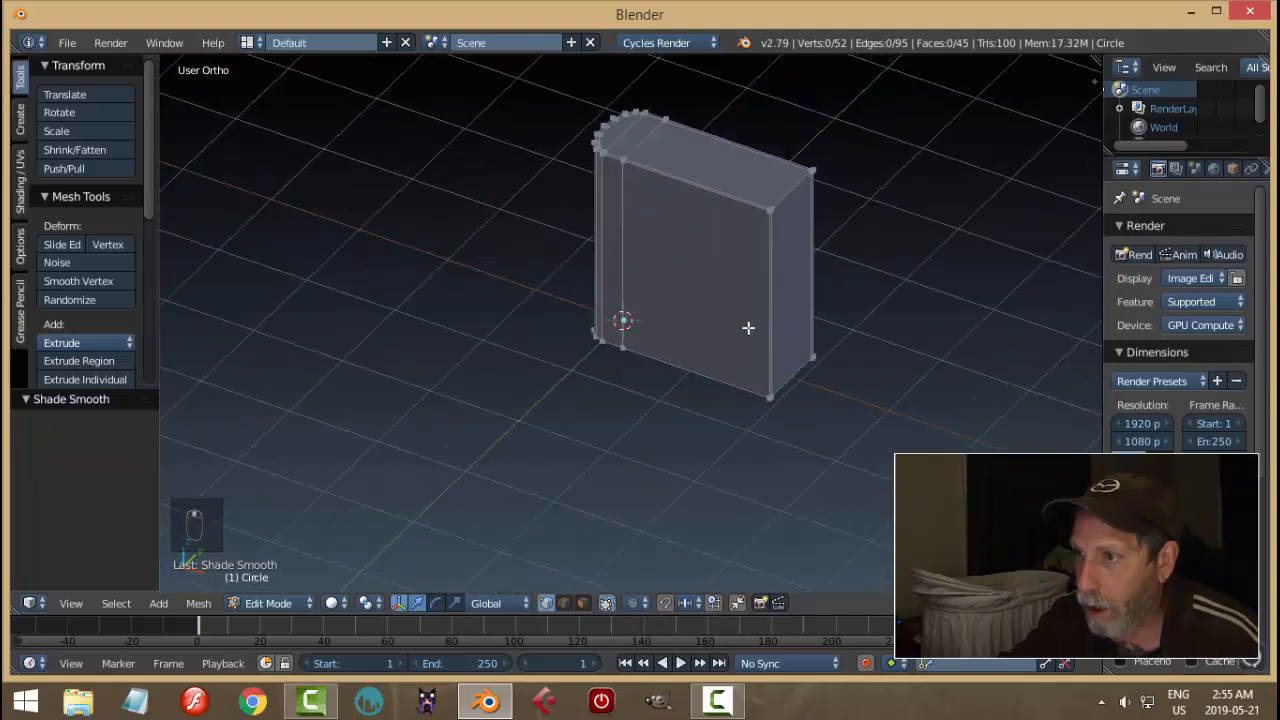
Extrude the three top faces, three bottom faces and the flat end face in place, scaling them inward to about 0.973.
key("ctrl+Tab")
left_click(698, 366)
scroll(668, 222, "up", 3)
middle_click_drag(676, 146, 677, 360, "shift")
right_click(588, 180)
right_click(632, 181, "shift")
right_click(725, 238, "shift")
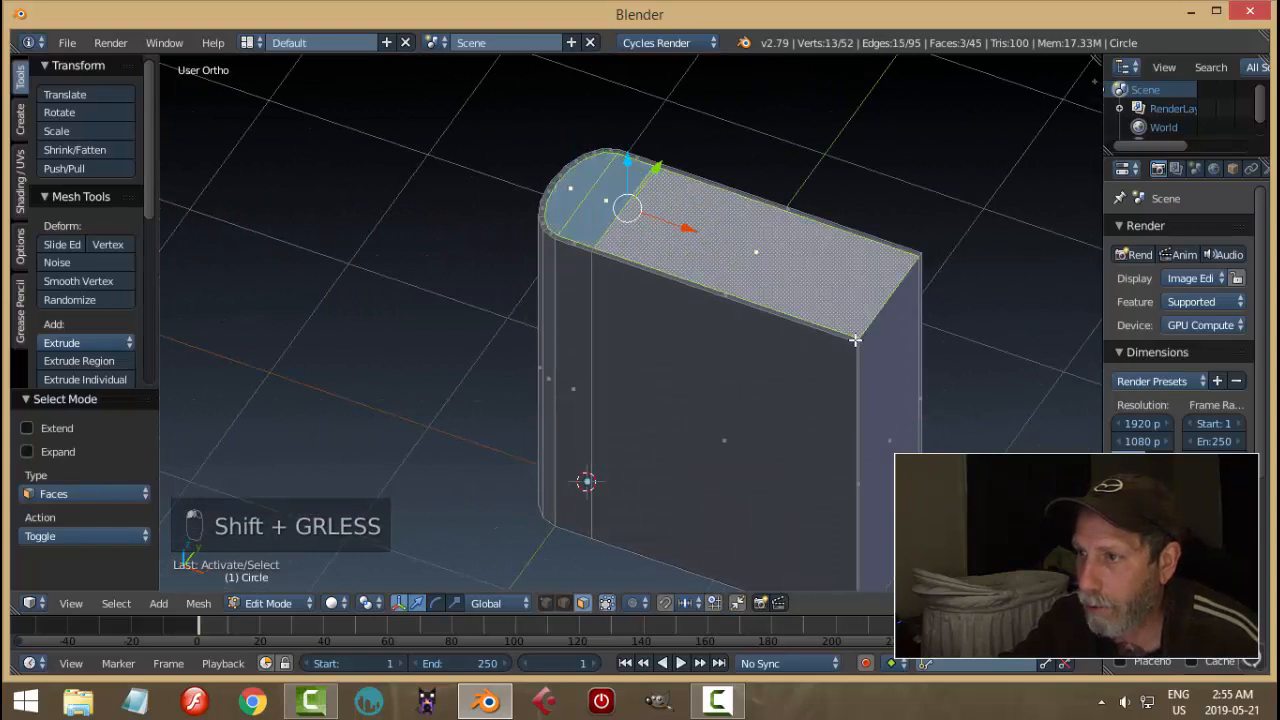
middle_click_drag(855, 340, 894, 317)
right_click(763, 248, "shift")
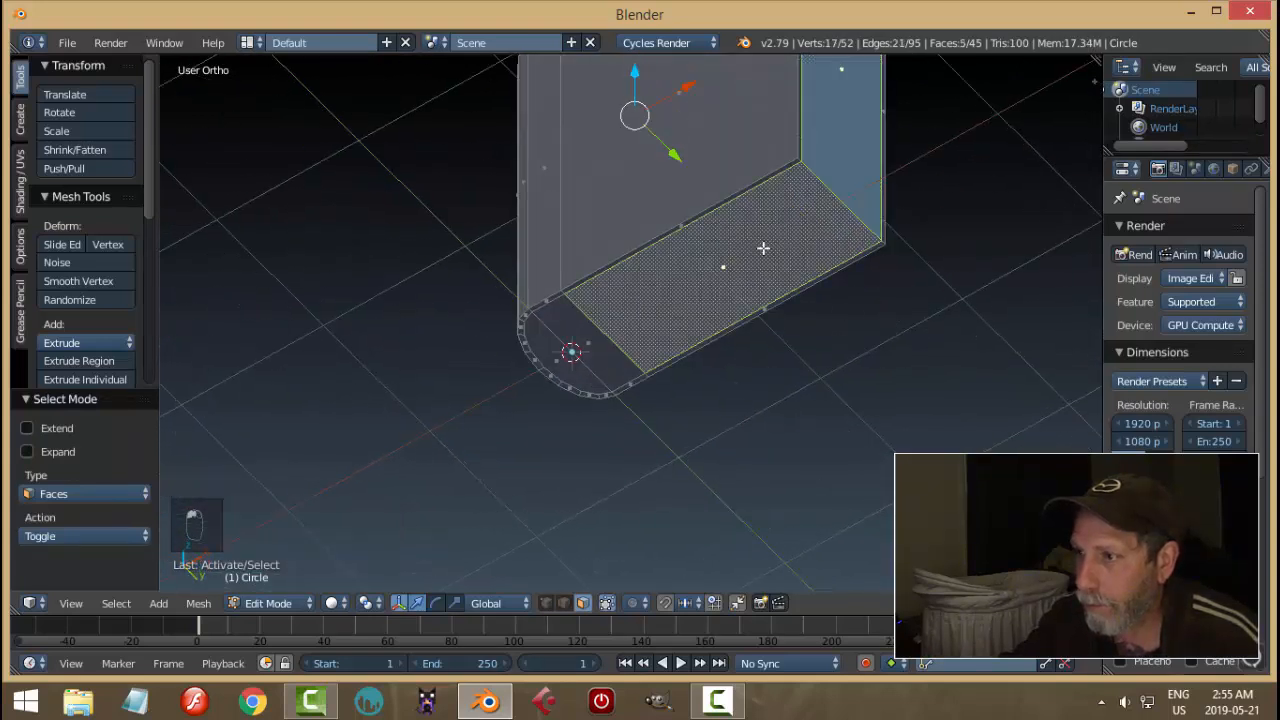
right_click(578, 330, "shift")
right_click(550, 346, "shift")
middle_click_drag(550, 346, 672, 464)
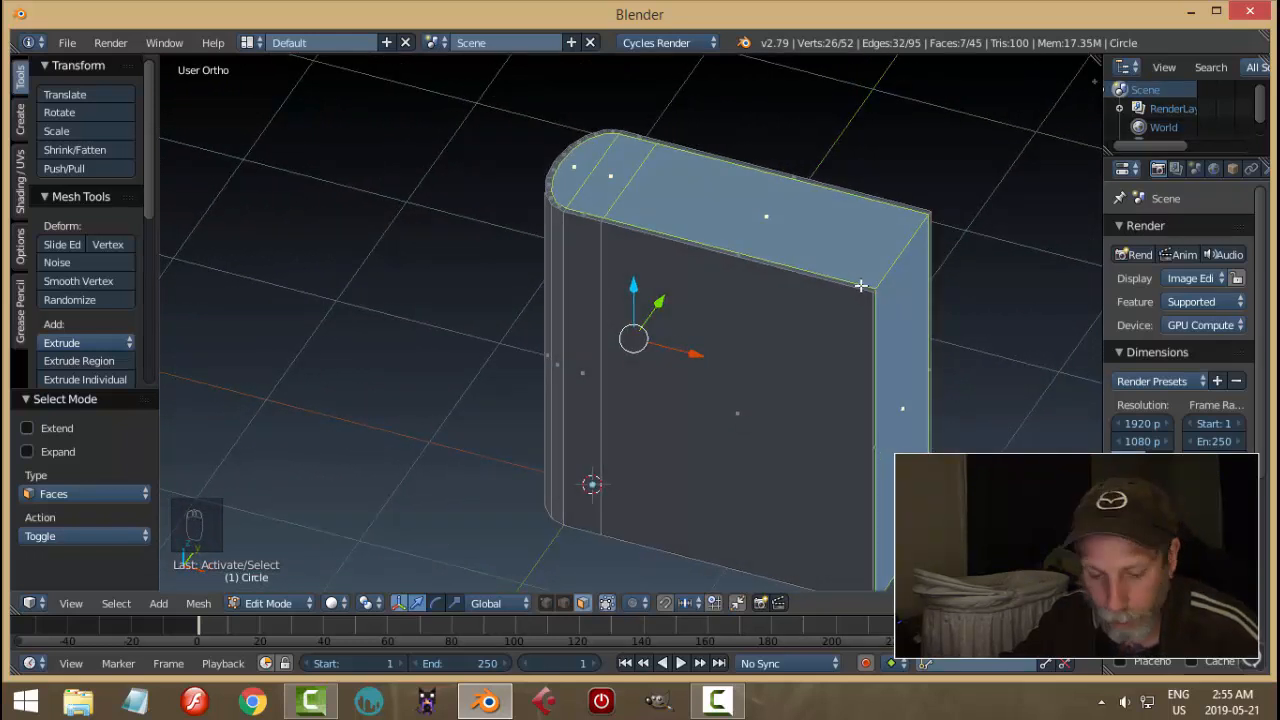
key("e")
key("s")
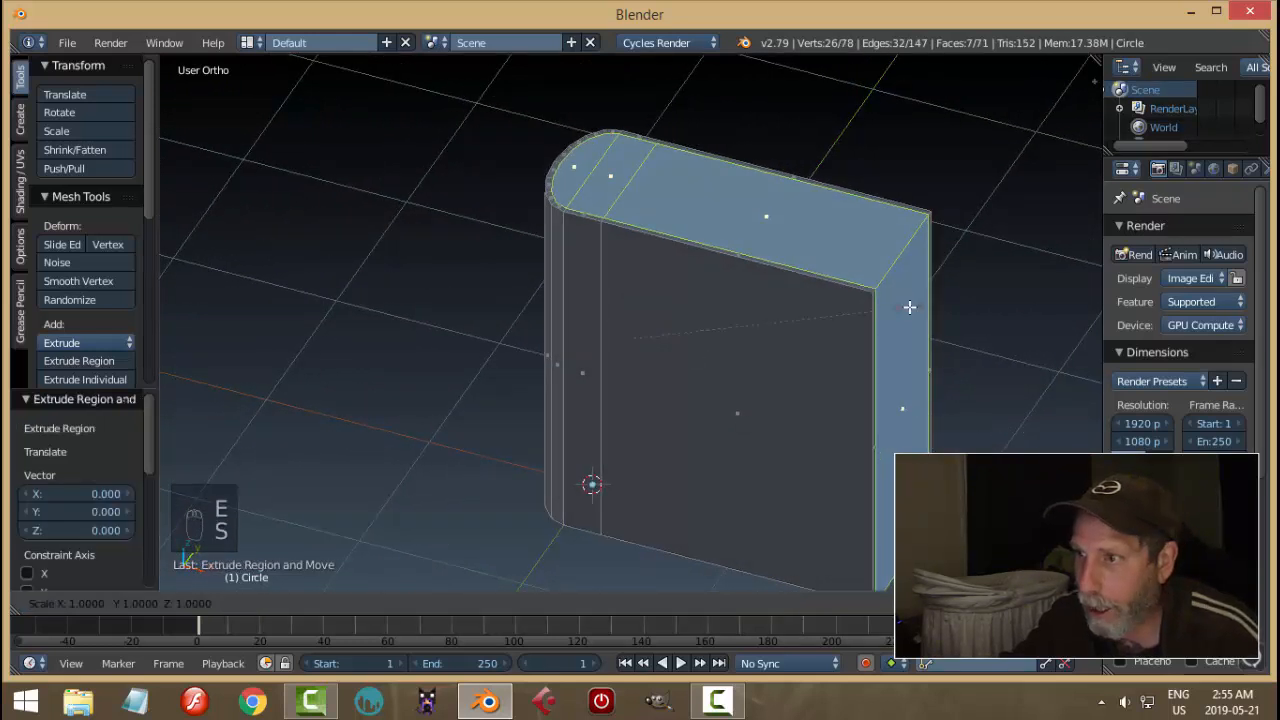
left_click(901, 308)
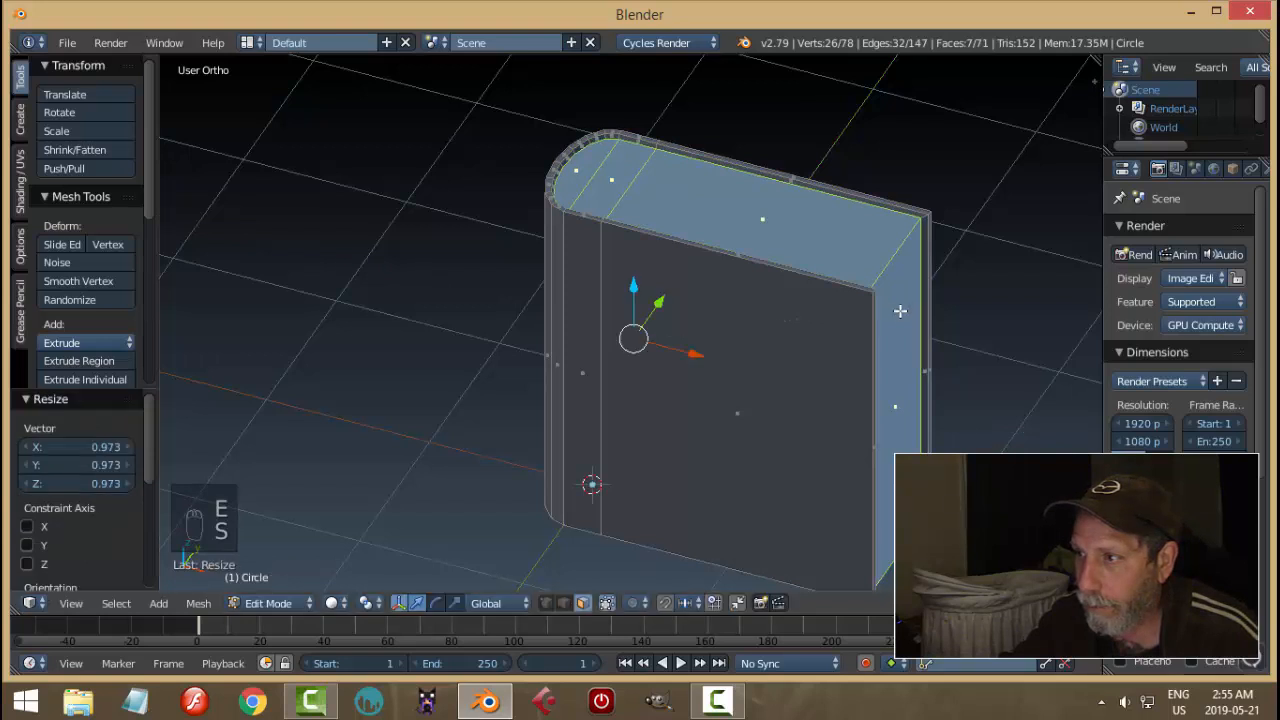
Inspect the book shape in Object Mode, checking the inset page faces and the rounded spine.
key("a")
key("Tab")
left_click(691, 314)
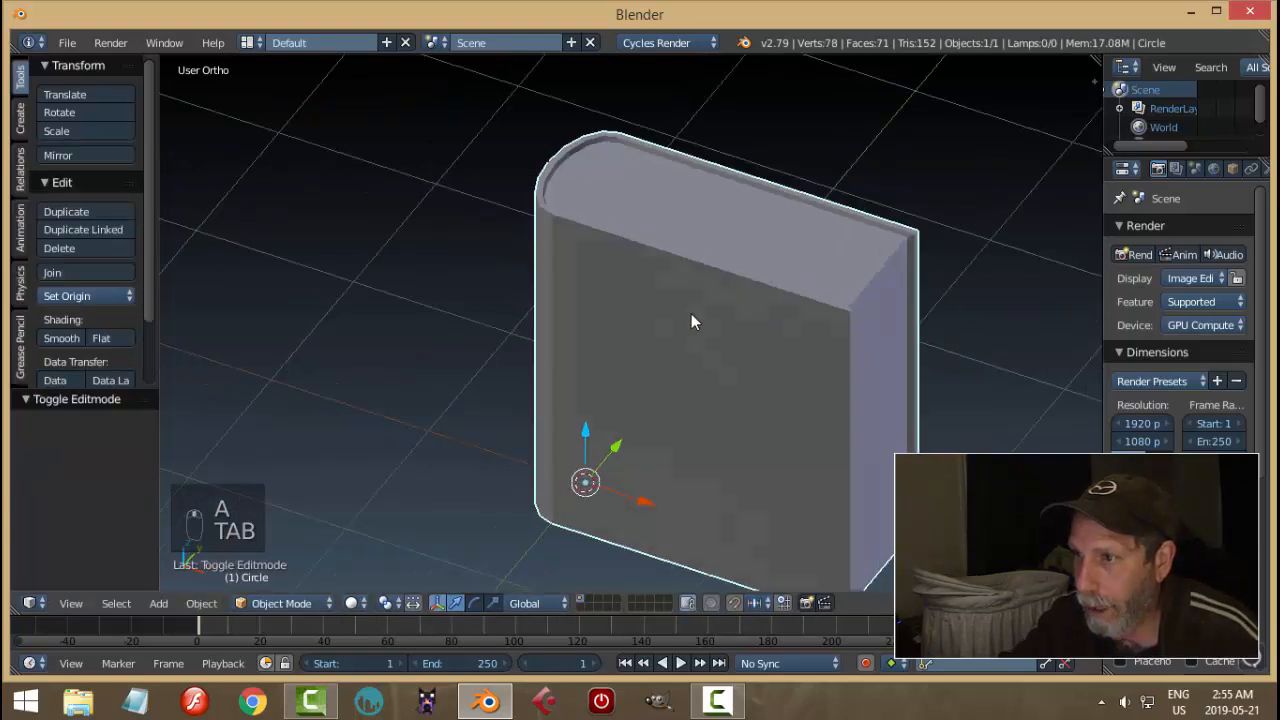
middle_click_drag(691, 314, 736, 322)
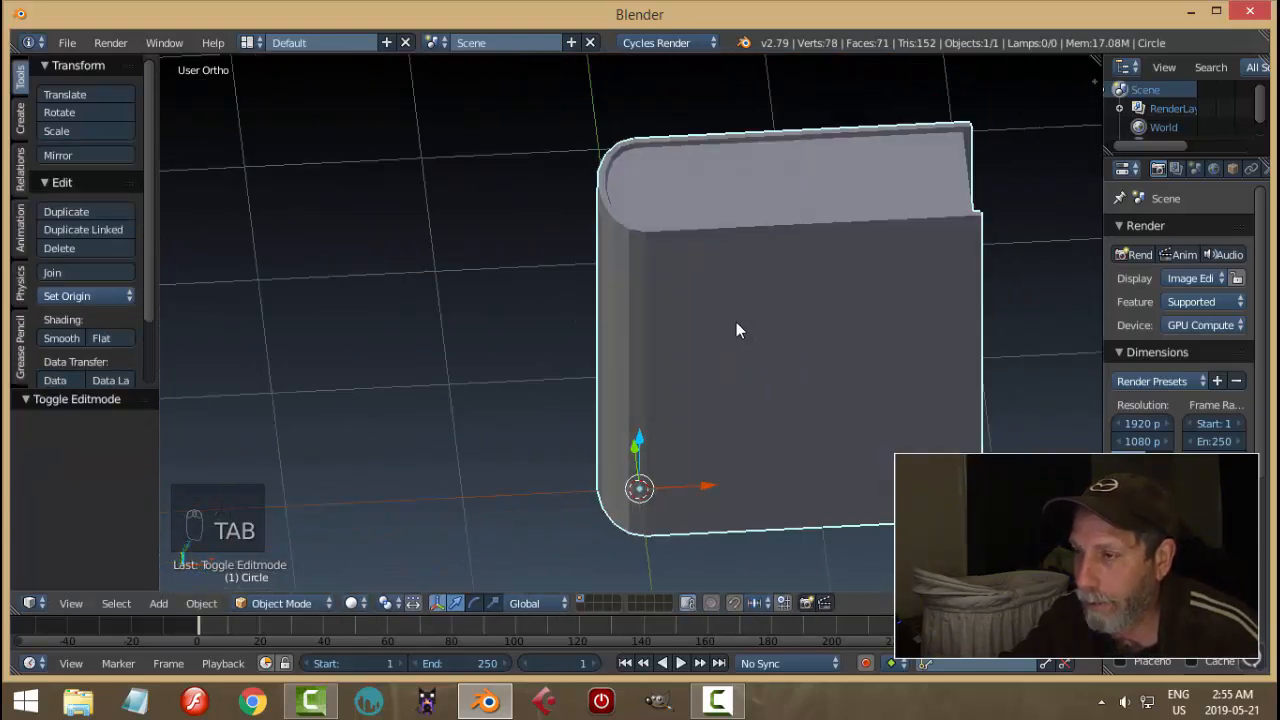
key("q")
key("Escape")
middle_click_drag(883, 327, 768, 309)
Select the whole mesh in Edit Mode and give it a new blue diffuse material.
key("Tab")
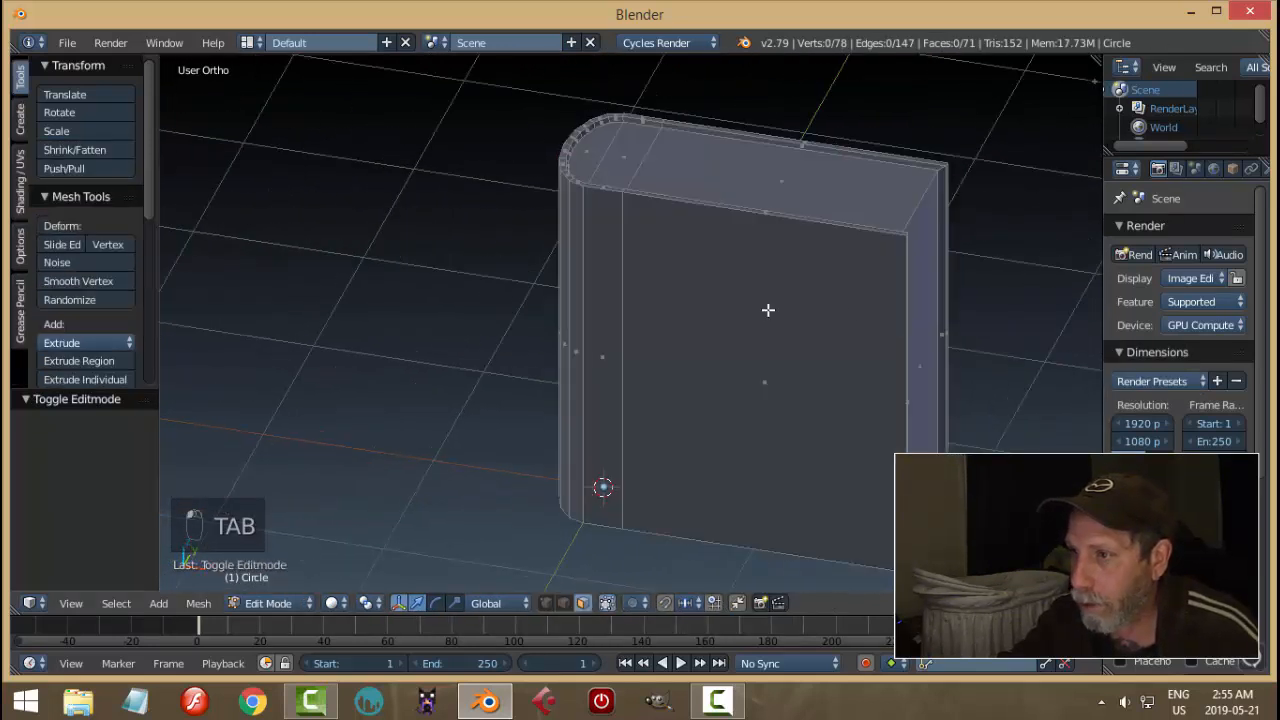
key("a")
key("a")
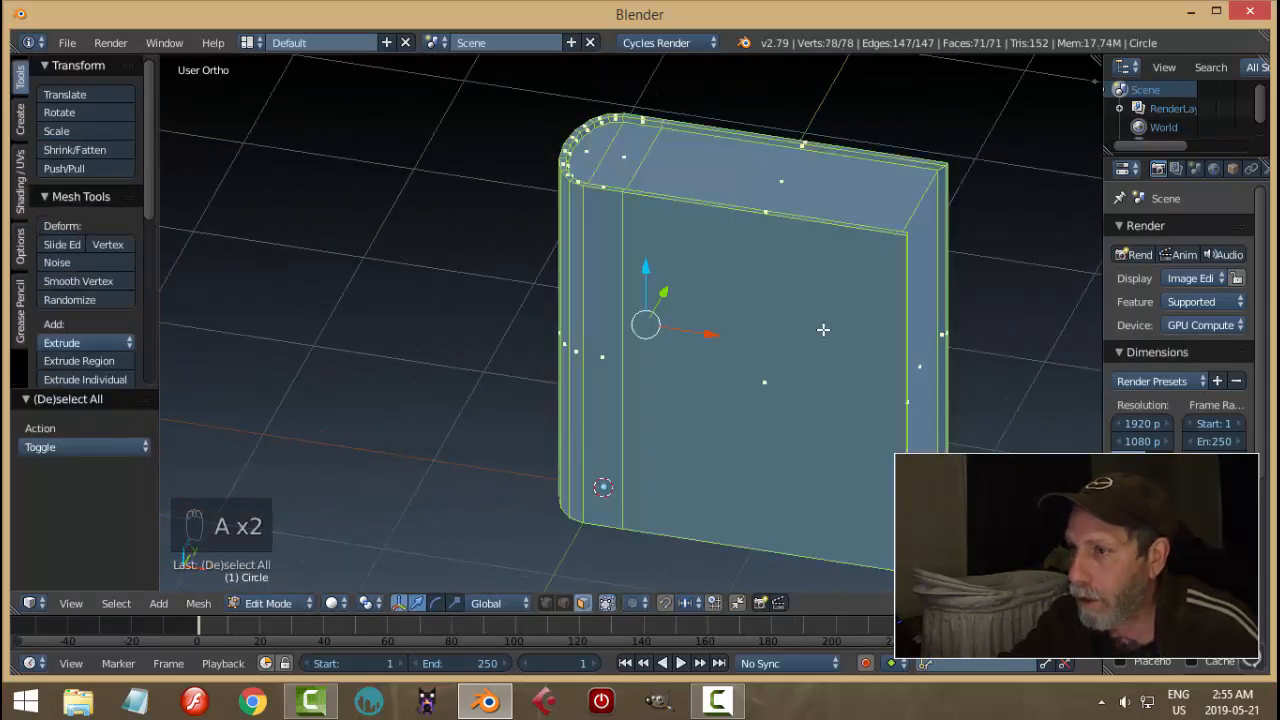
left_click(1232, 170)
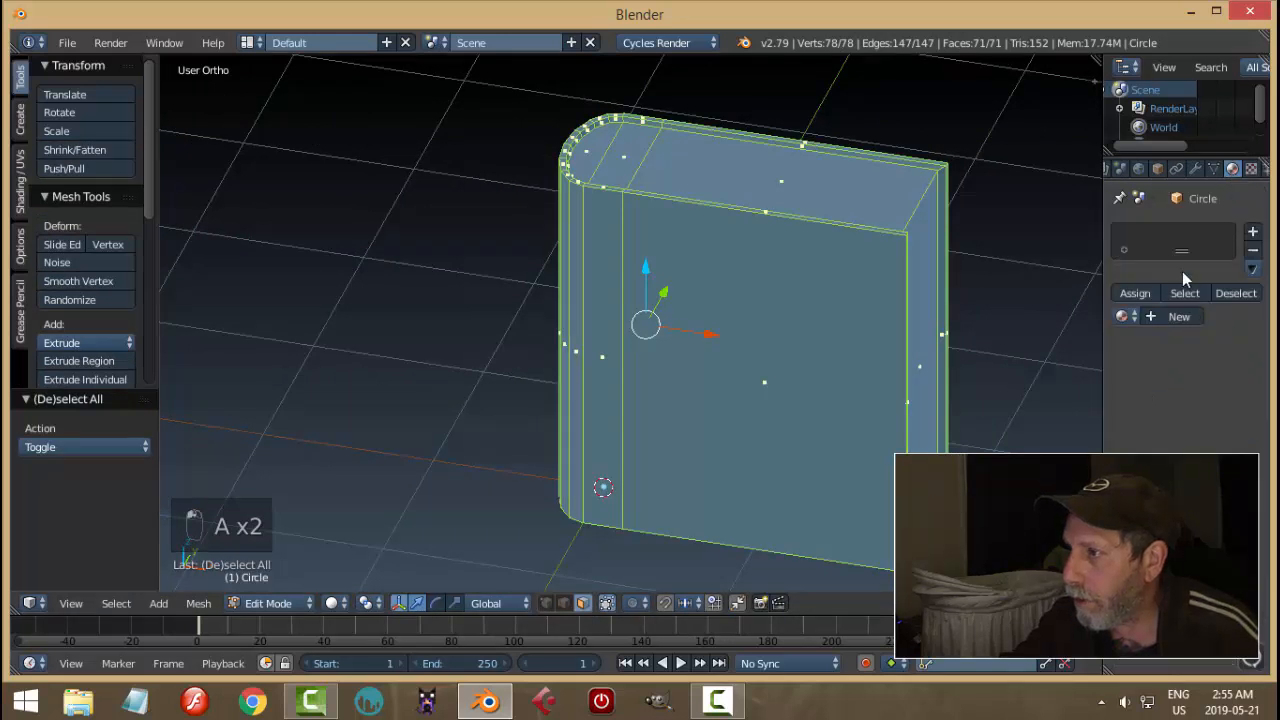
left_click(1172, 316)
left_click(1192, 453)
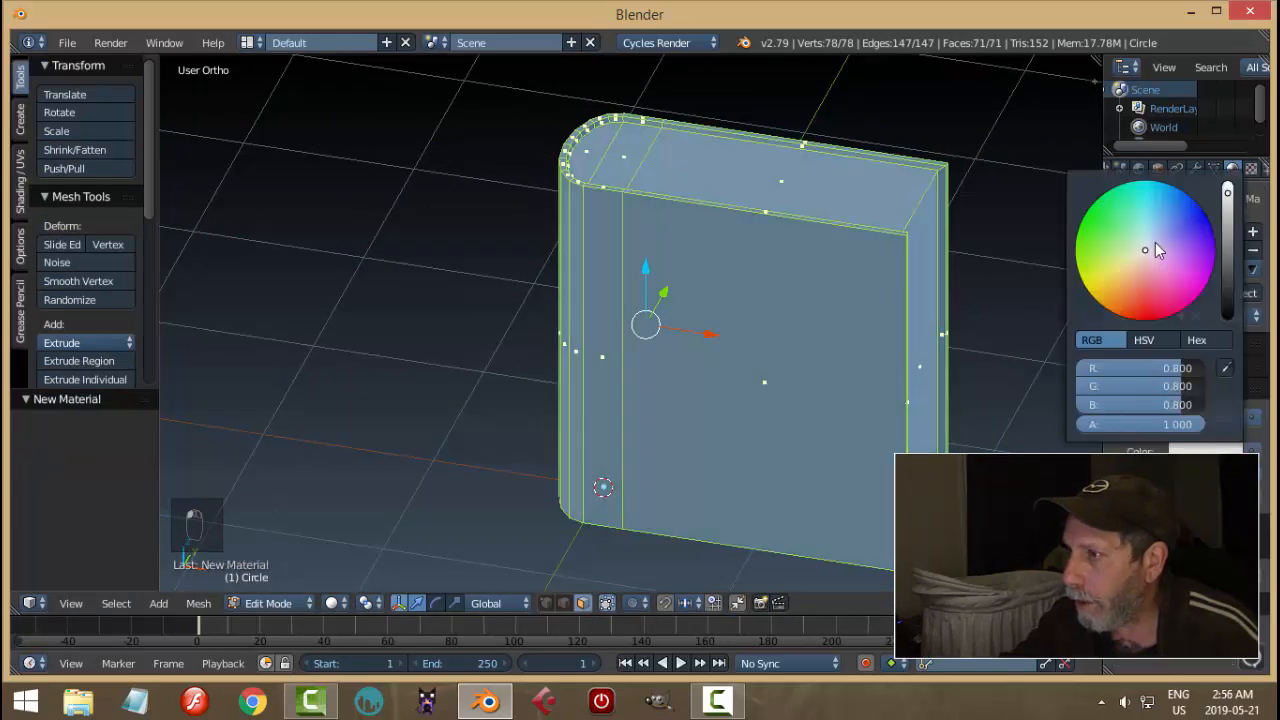
left_click_drag(1157, 245, 1186, 209)
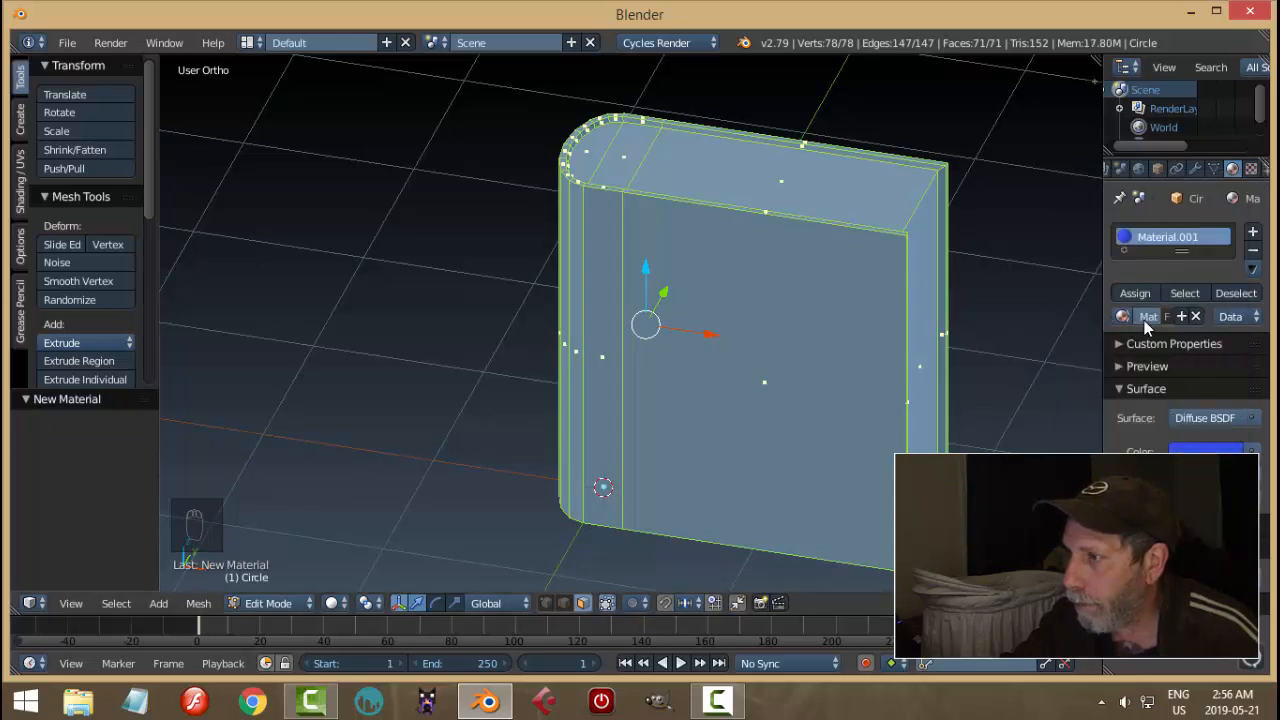
Rename the blue material as COVER and show the viewport in Material display.
double_click(1148, 316)
type("C")
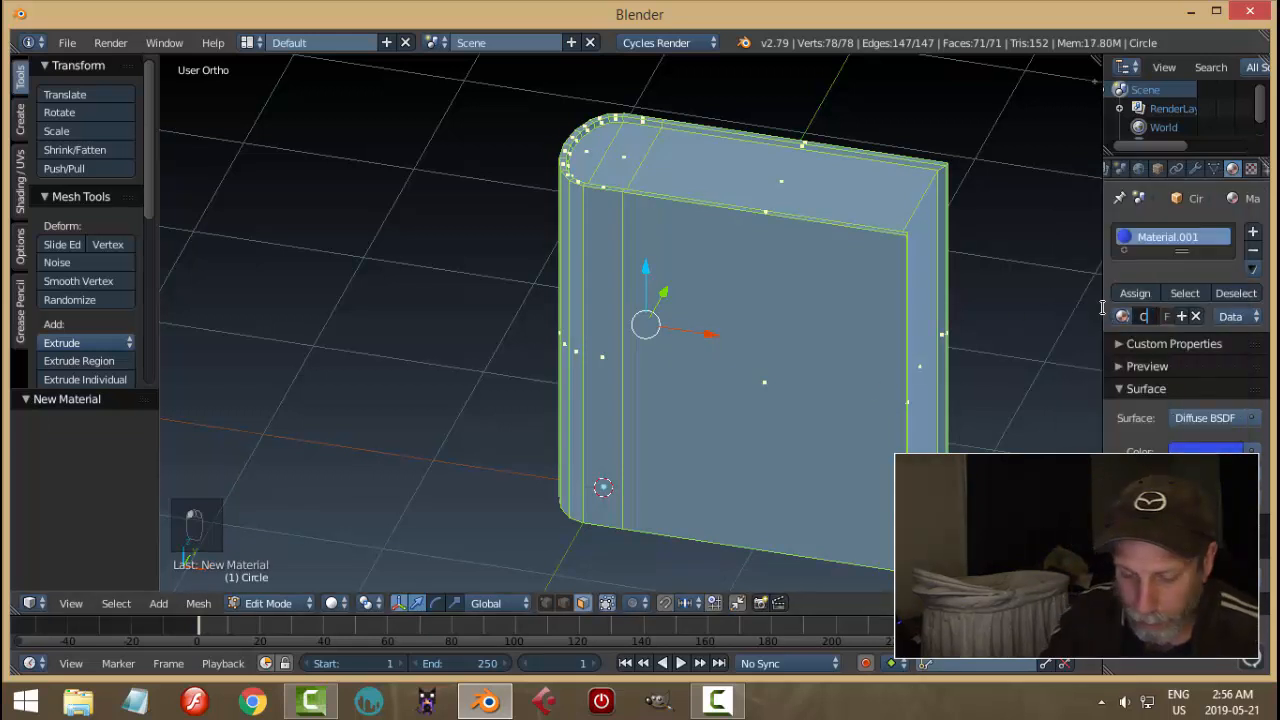
type("OVER")
key("Return")
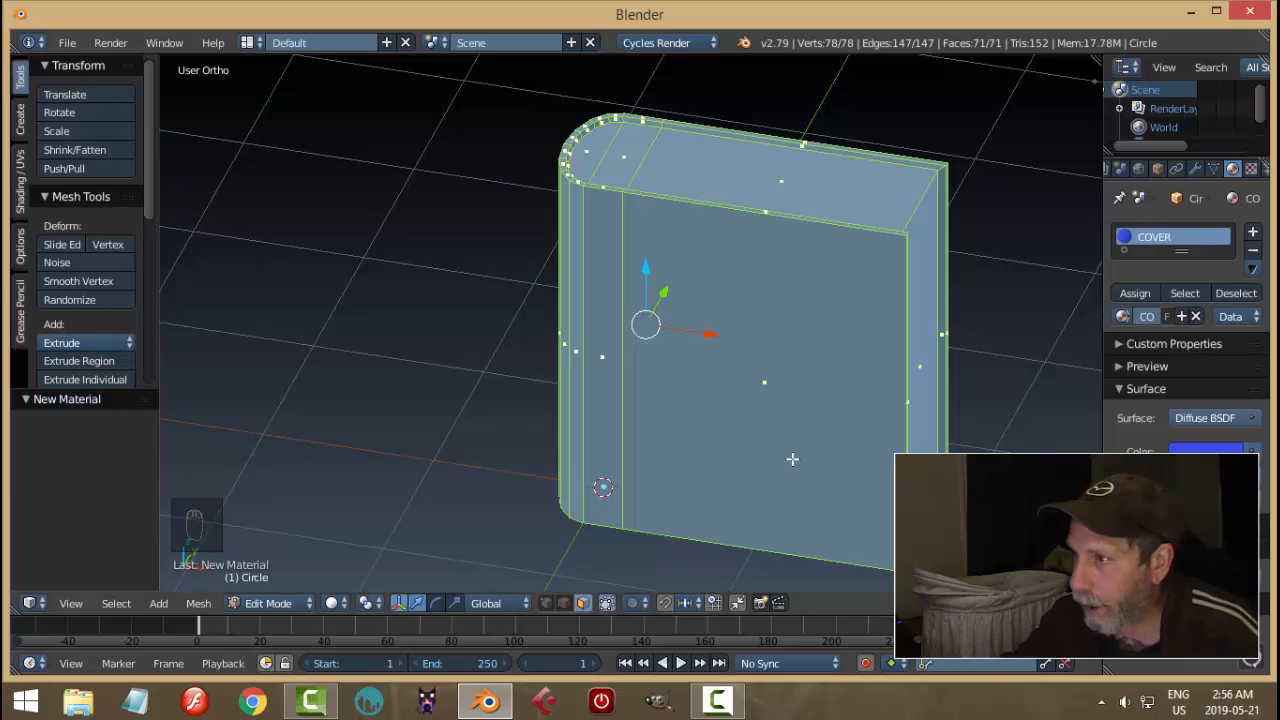
left_click(333, 603)
left_click(345, 498)
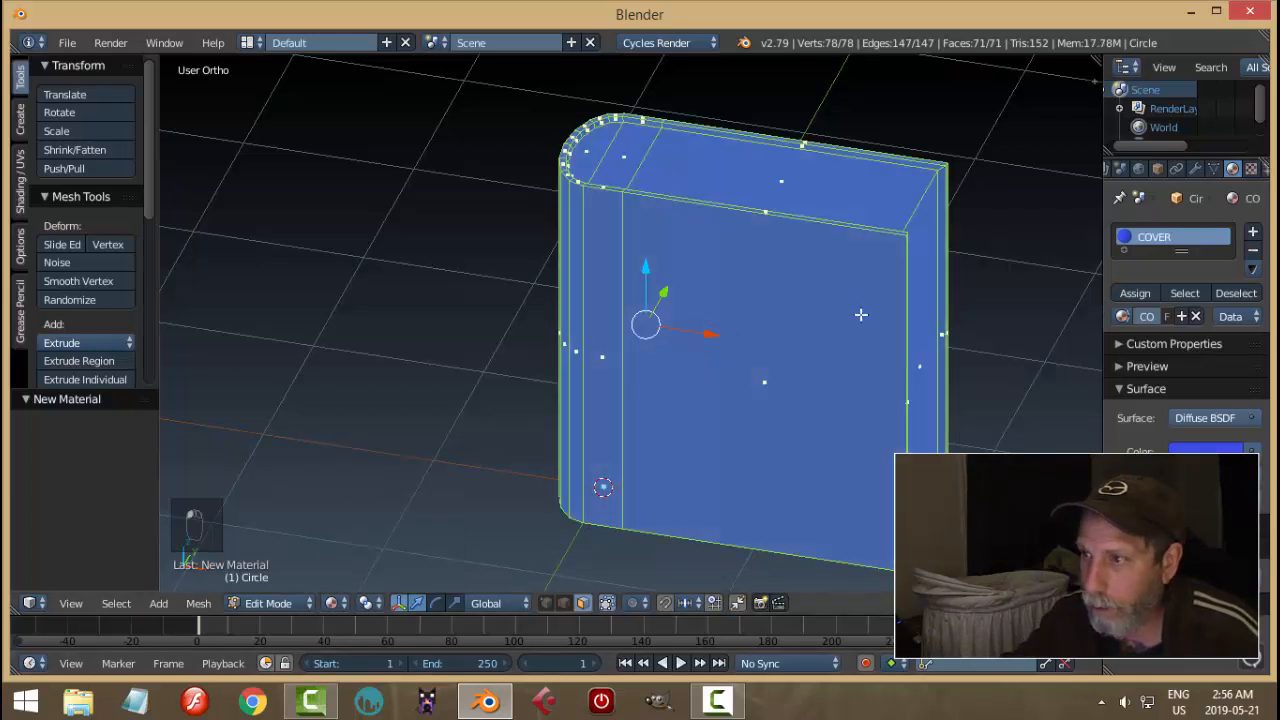
Assign a new off-white second material to the seven inset faces on the book's top, bottom and flat end.
key("a")
right_click(601, 148)
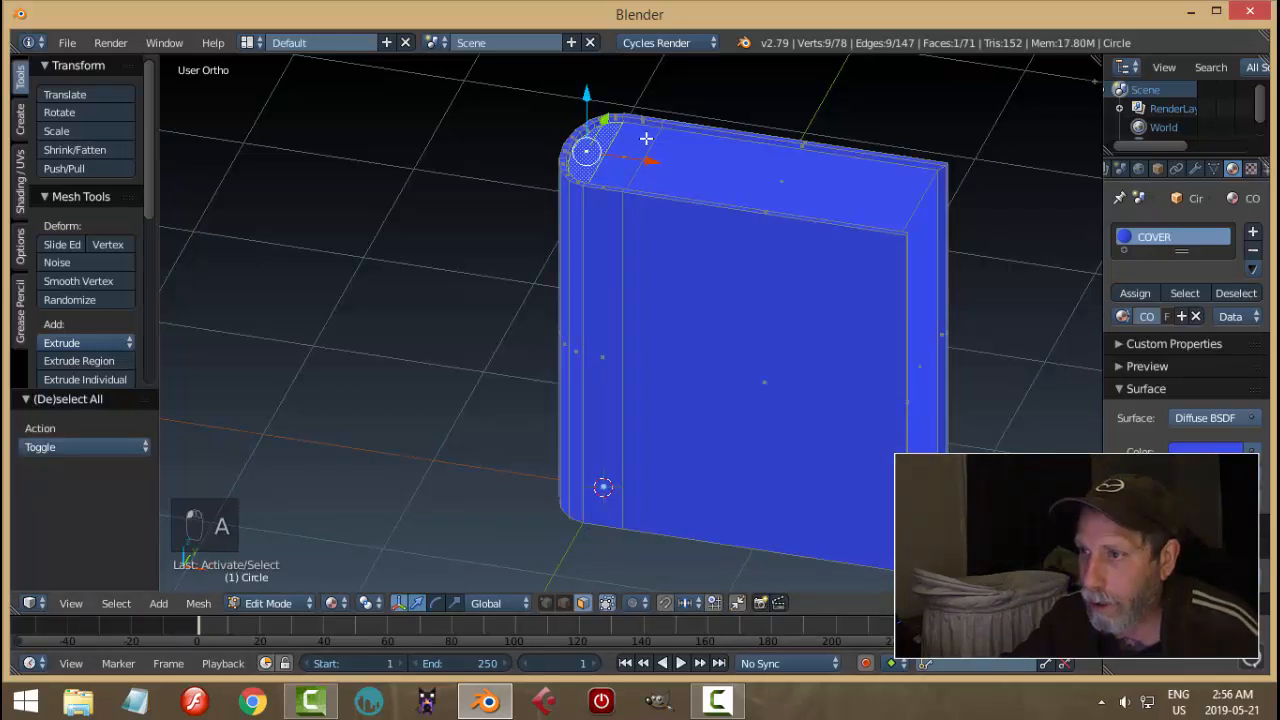
right_click(646, 136, "shift")
right_click(737, 171, "shift")
right_click(925, 269, "shift")
middle_click_drag(925, 269, 820, 266)
right_click(820, 266, "shift")
right_click(609, 331, "shift")
right_click(597, 333, "shift")
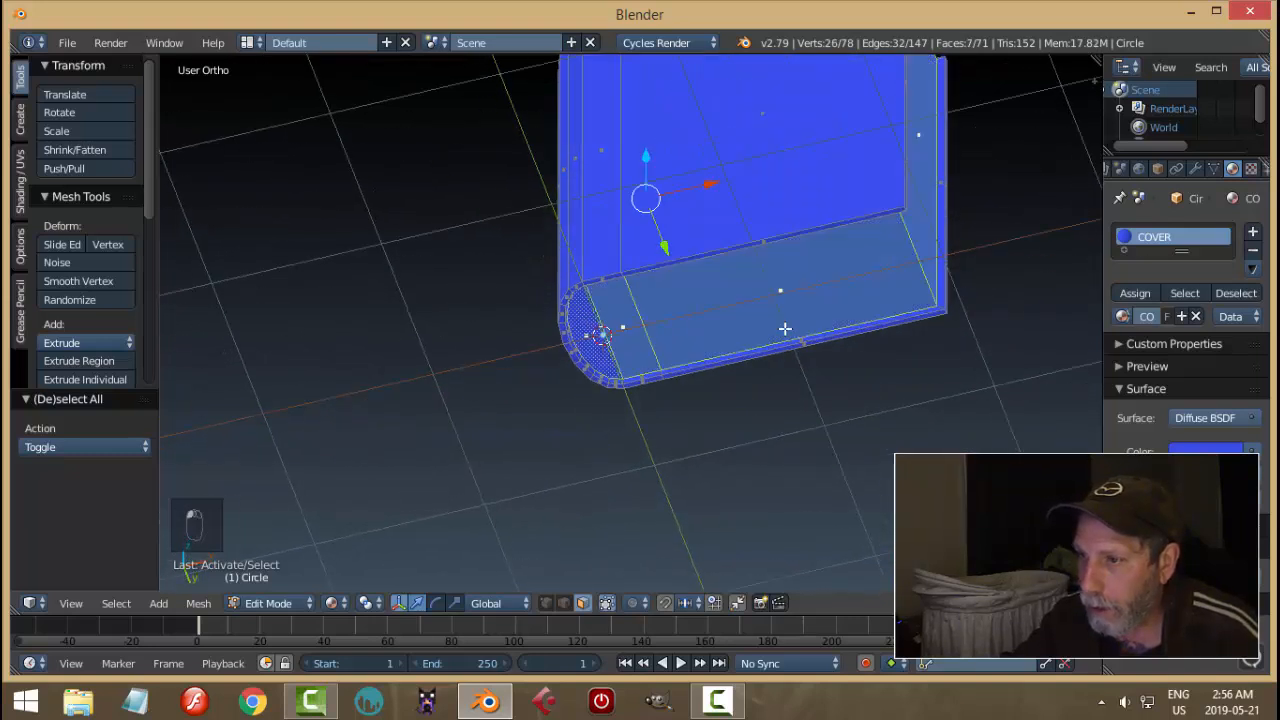
left_click(1251, 234)
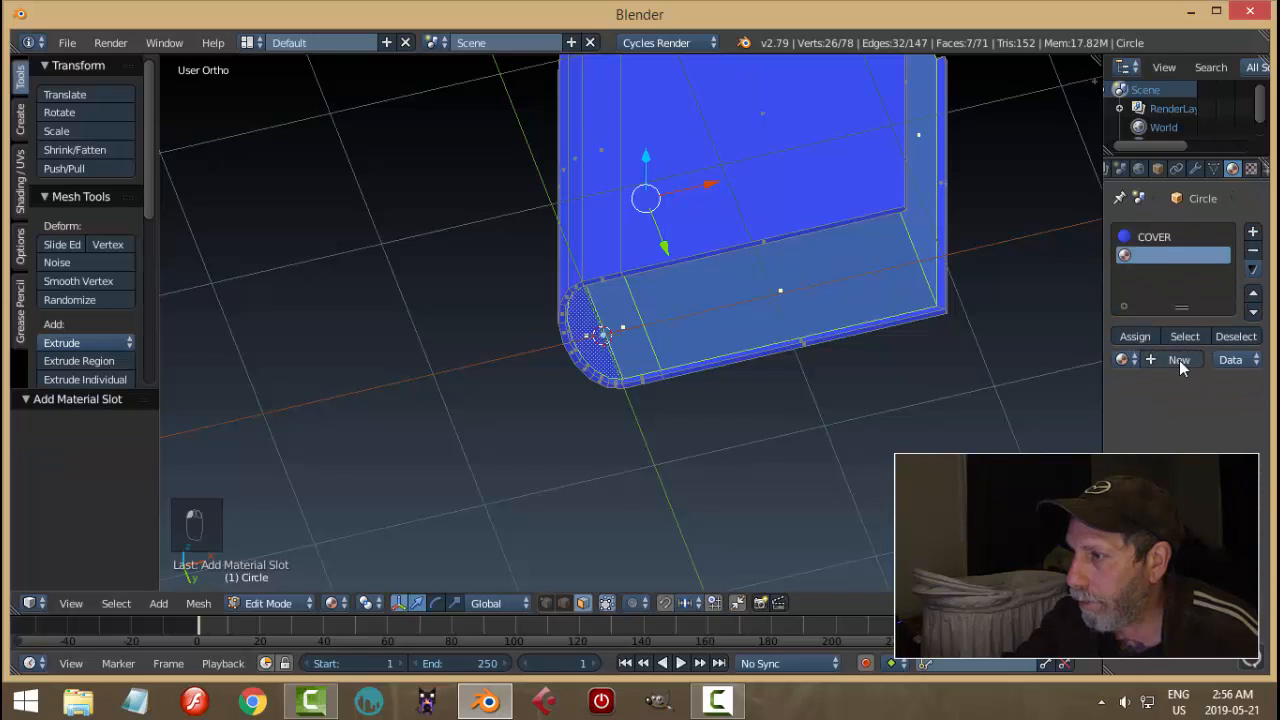
left_click(1179, 360)
left_click(1188, 479)
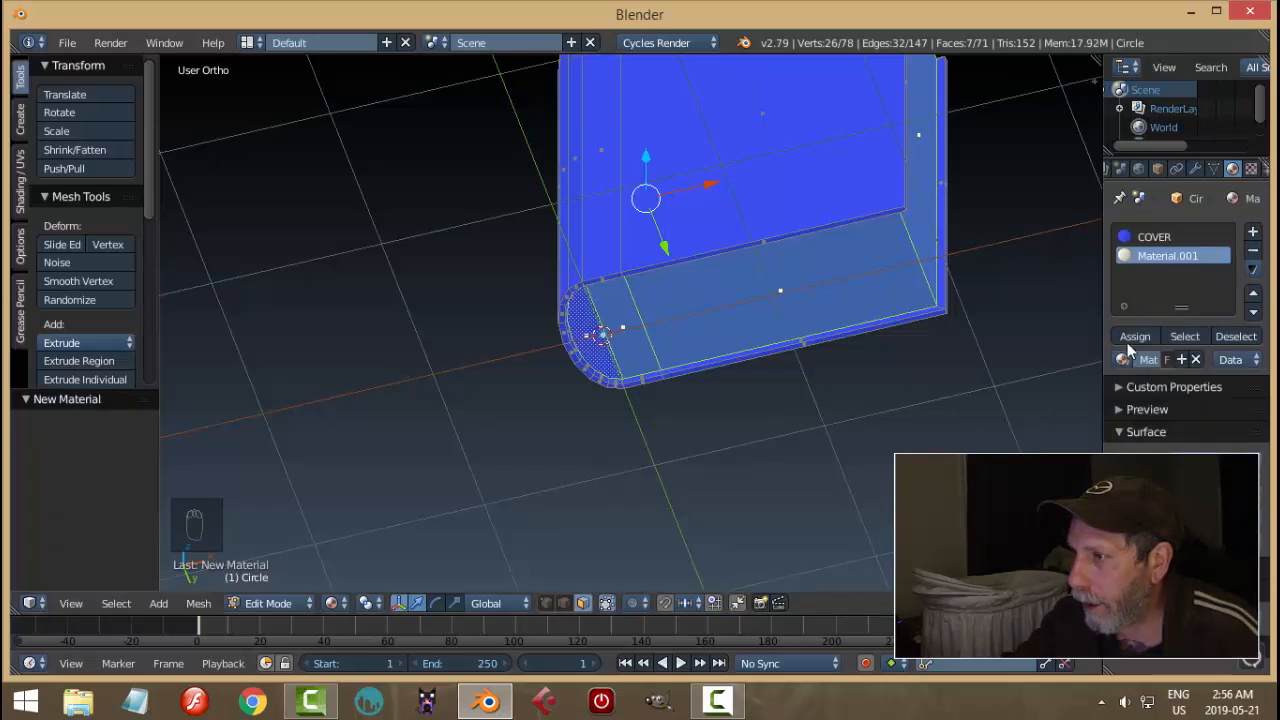
left_click(1133, 337)
Rename the off-white material as PAPER and clear the face selection.
type("P")
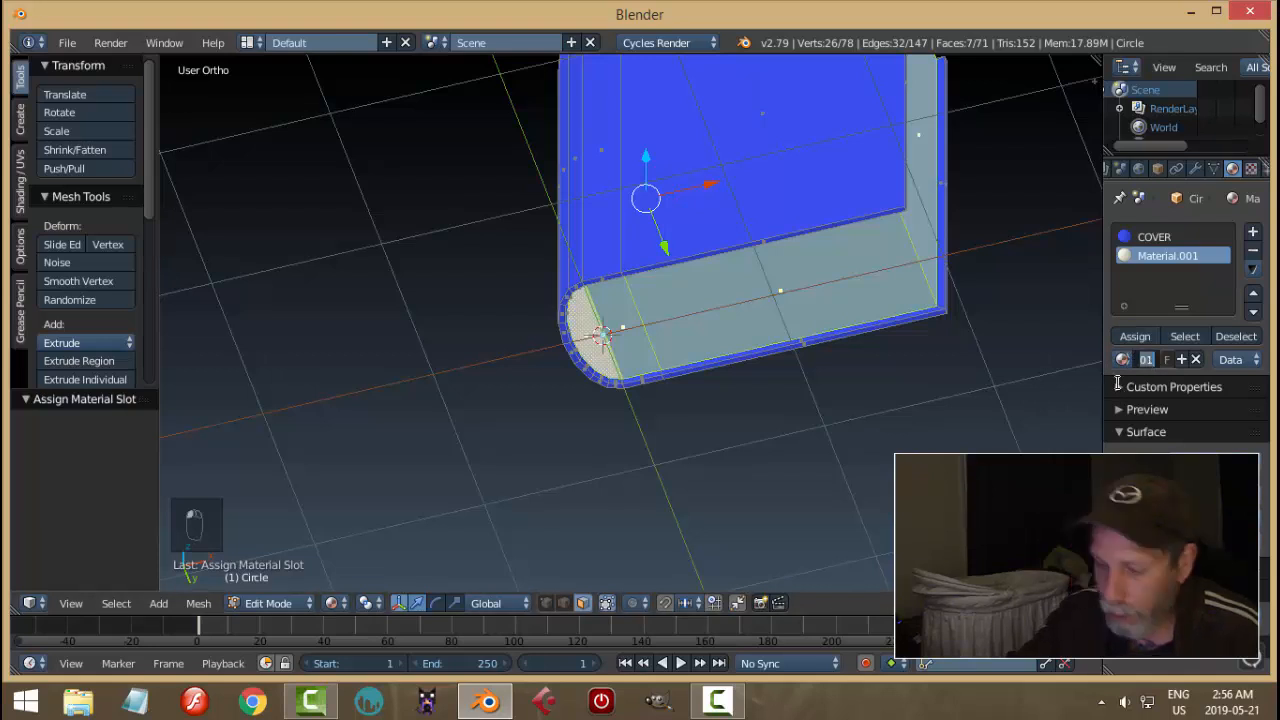
type("APER")
key("Return")
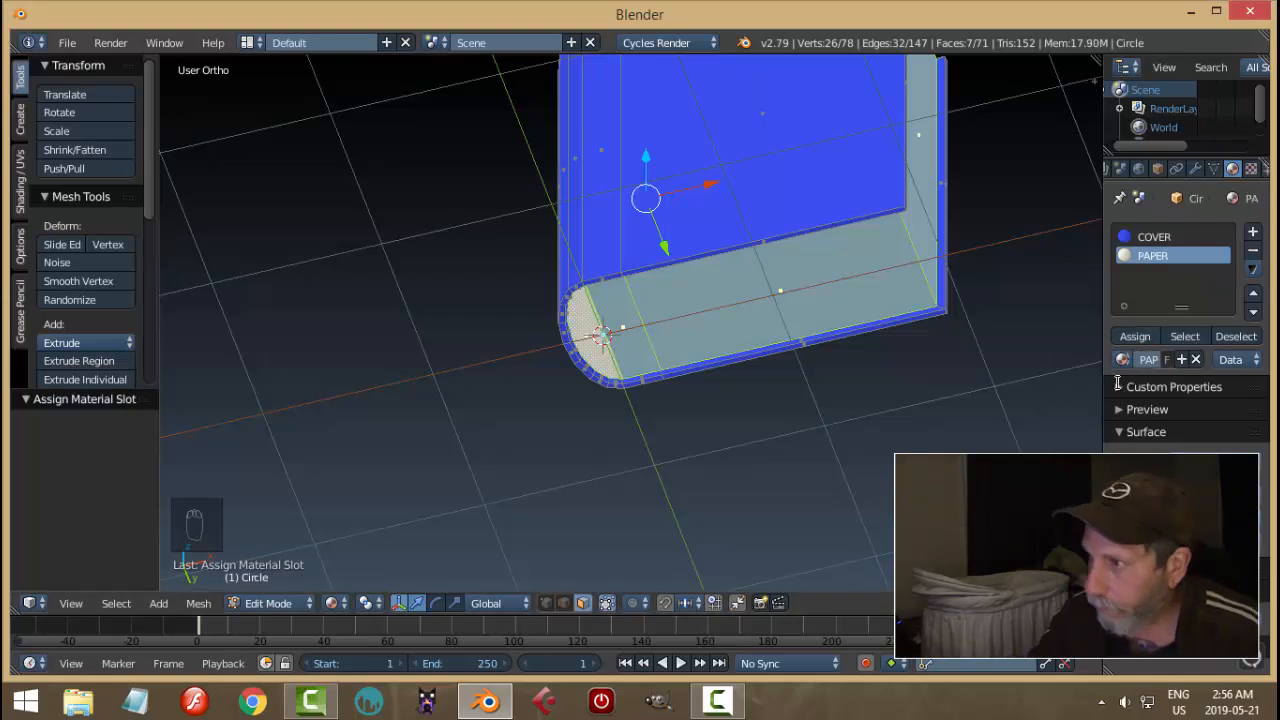
key("a")
Select the face loops over one half of the book's rounded spine, starting from the flat strip beside the cover.
middle_click_drag(963, 357, 780, 430)
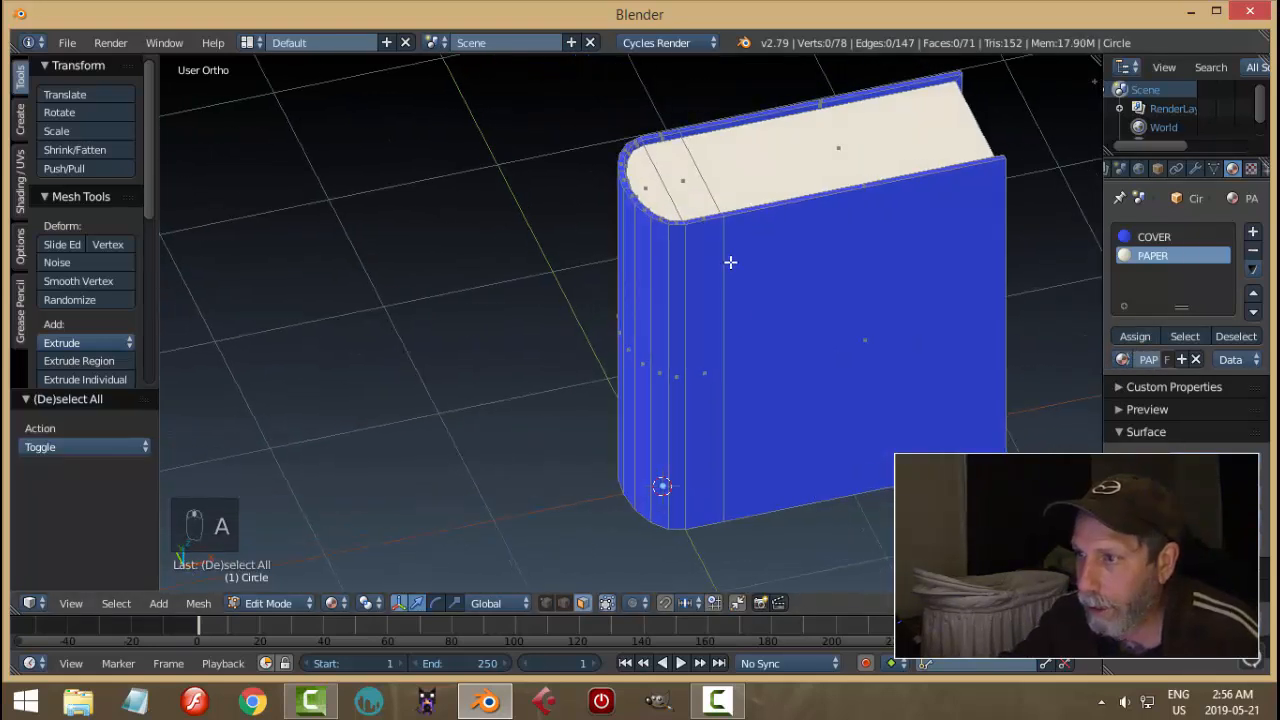
scroll(726, 220, "up", 4)
right_click(759, 147, "alt")
right_click(713, 156, "alt+shift")
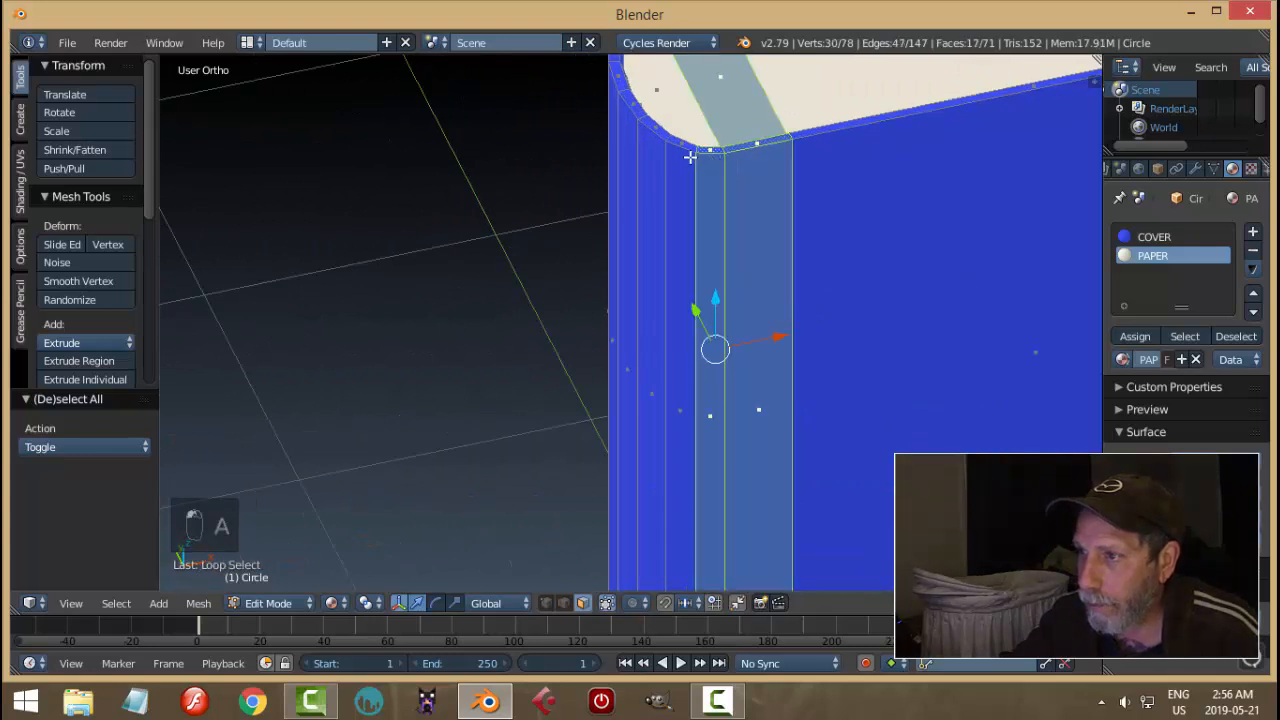
right_click(684, 149, "alt+shift")
right_click(650, 120, "alt+shift")
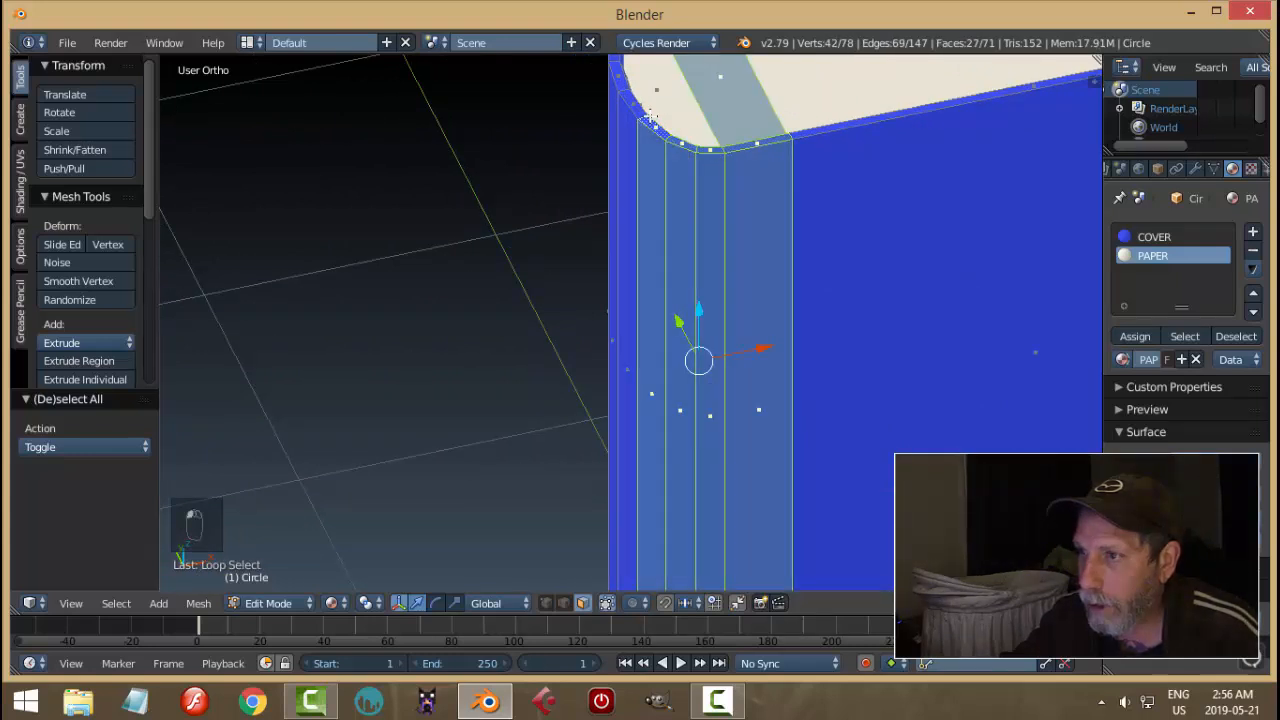
right_click(632, 107, "alt+shift")
Add the remaining spine face loops to the selection and deselect the paper faces, leaving only the outer binding selected.
middle_click_drag(685, 222, 840, 222)
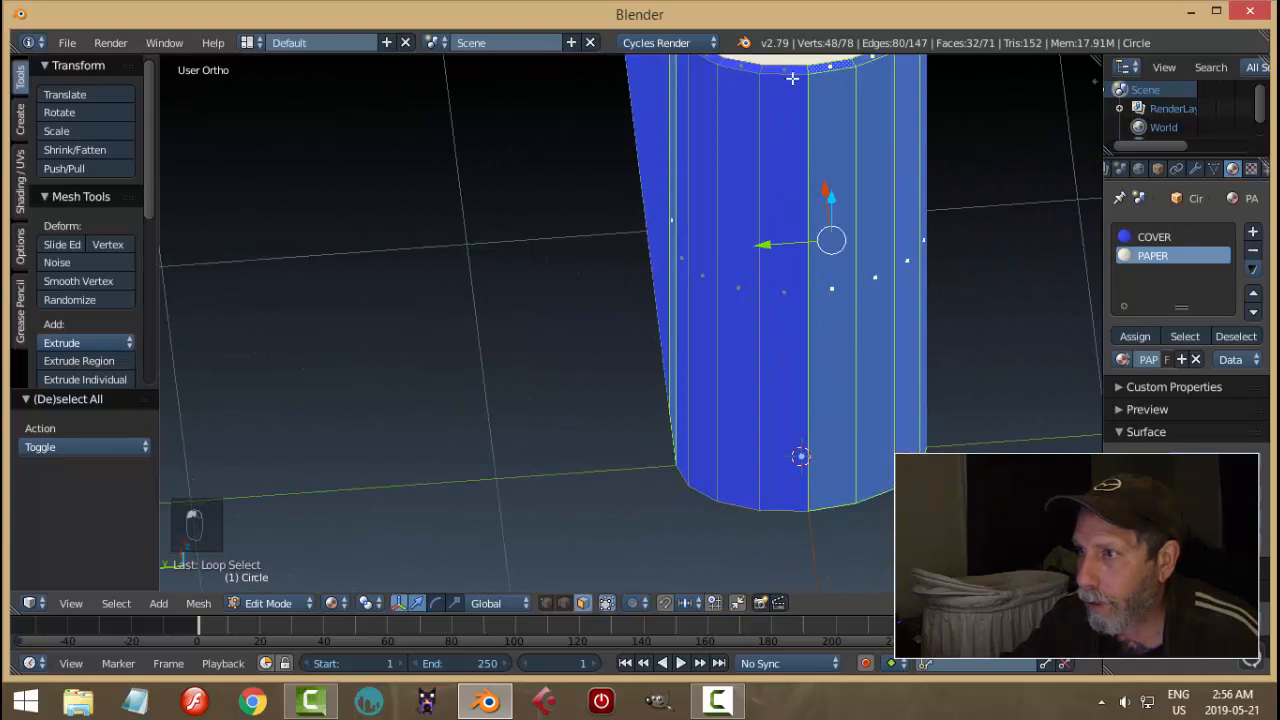
right_click(787, 71, "alt+shift")
right_click(732, 68, "alt+shift")
right_click(702, 63, "alt+shift")
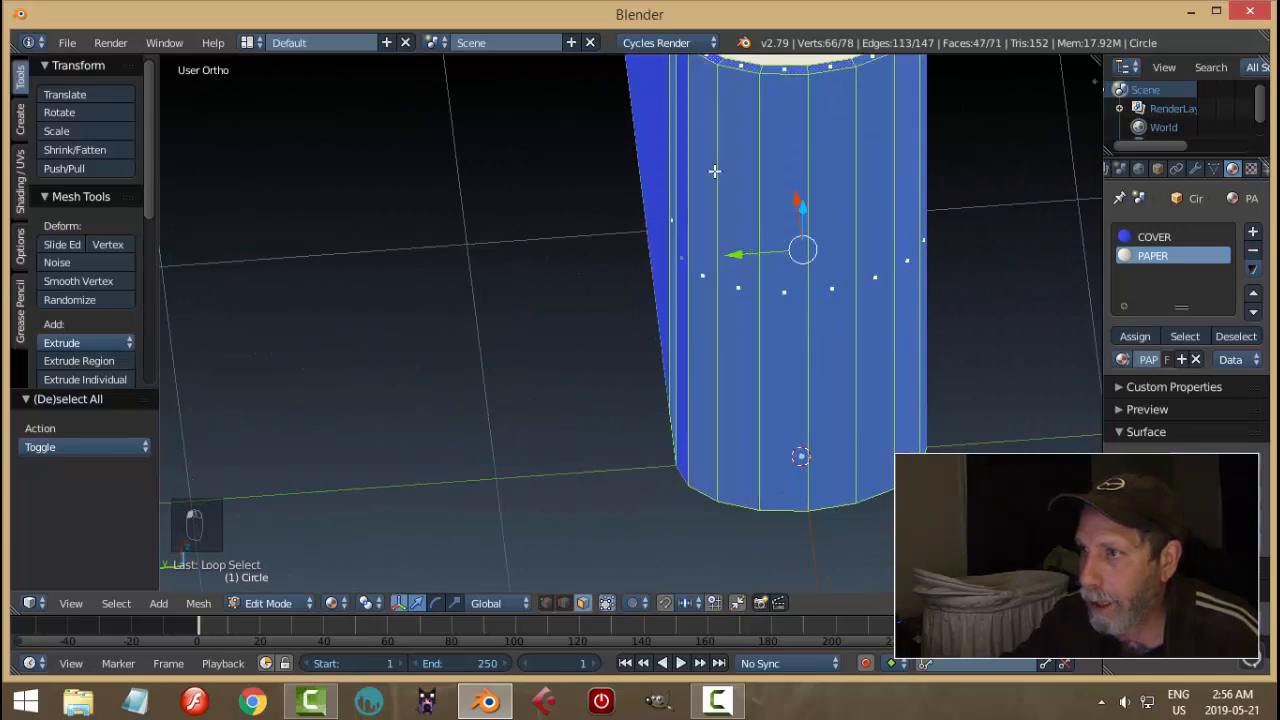
middle_click_drag(702, 63, 671, 101)
right_click(676, 95, "alt+shift")
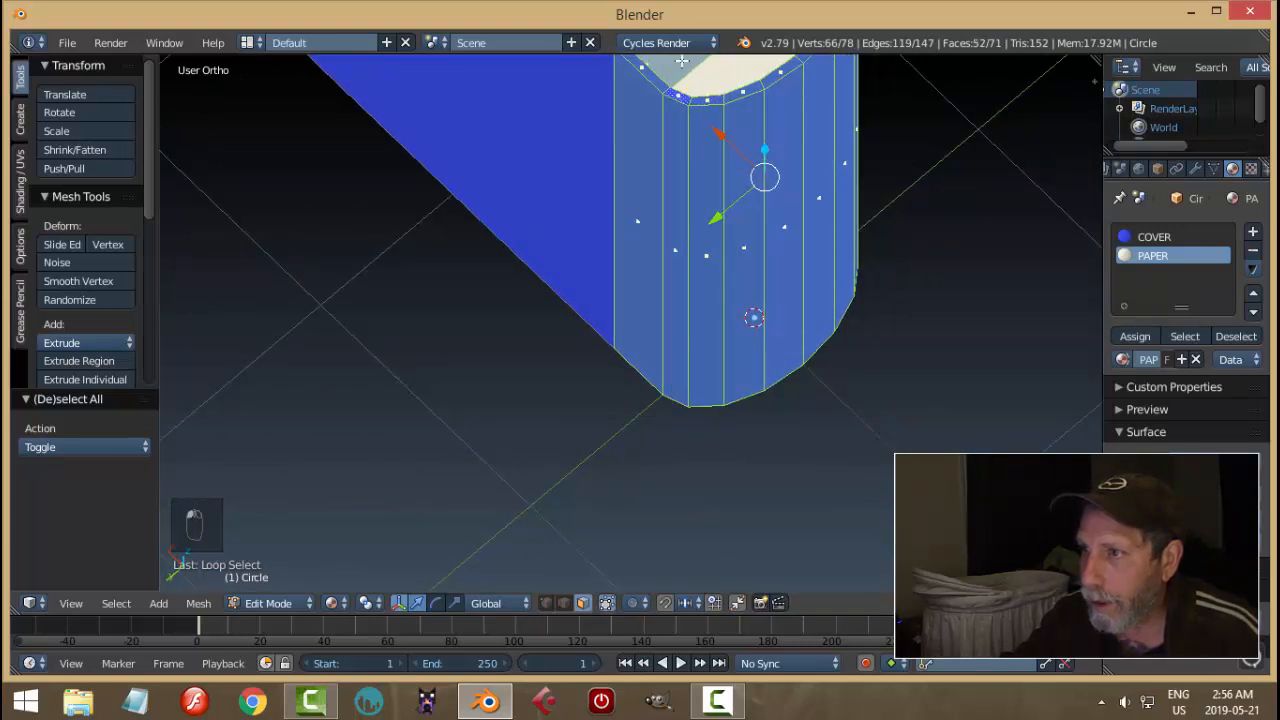
right_click(681, 61, "shift")
middle_click_drag(854, 406, 940, 395)
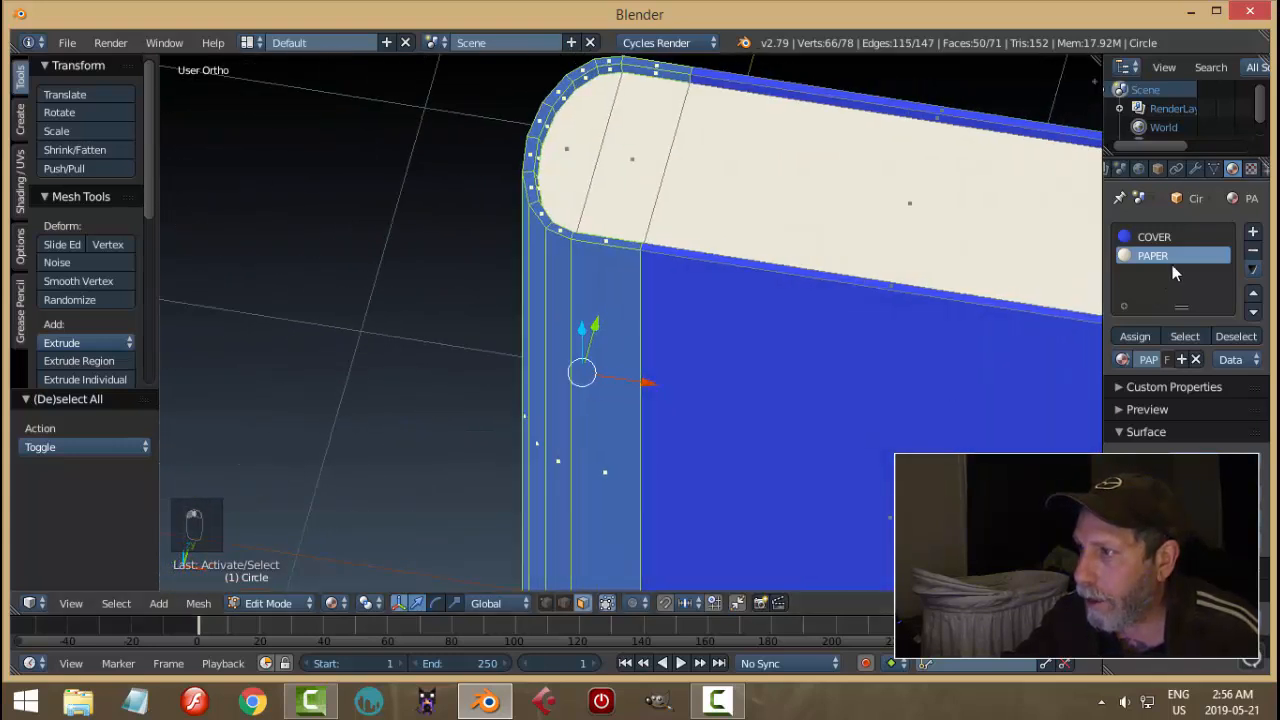
Assign a new third material in light blue (RGB 0.275, 0.443, 0.800) to the selected spine faces.
left_click(1252, 233)
left_click(1171, 359)
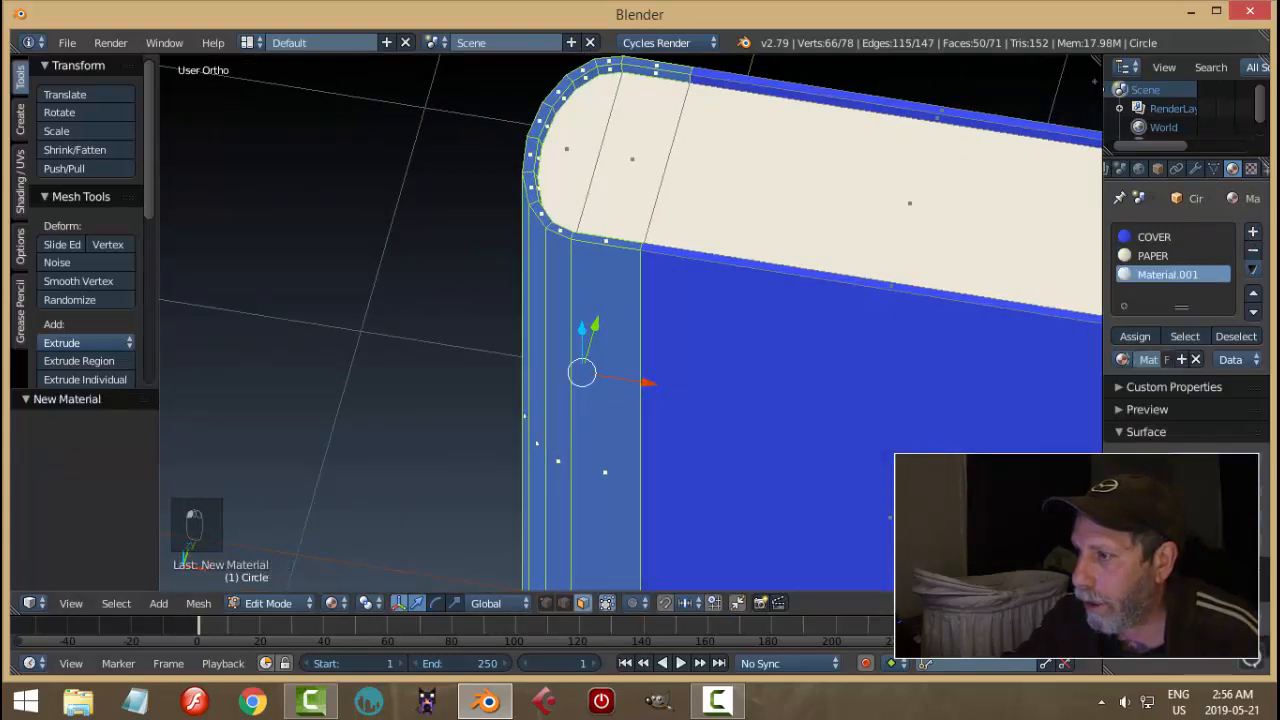
left_click(1180, 468)
left_click_drag(1150, 289, 1161, 270)
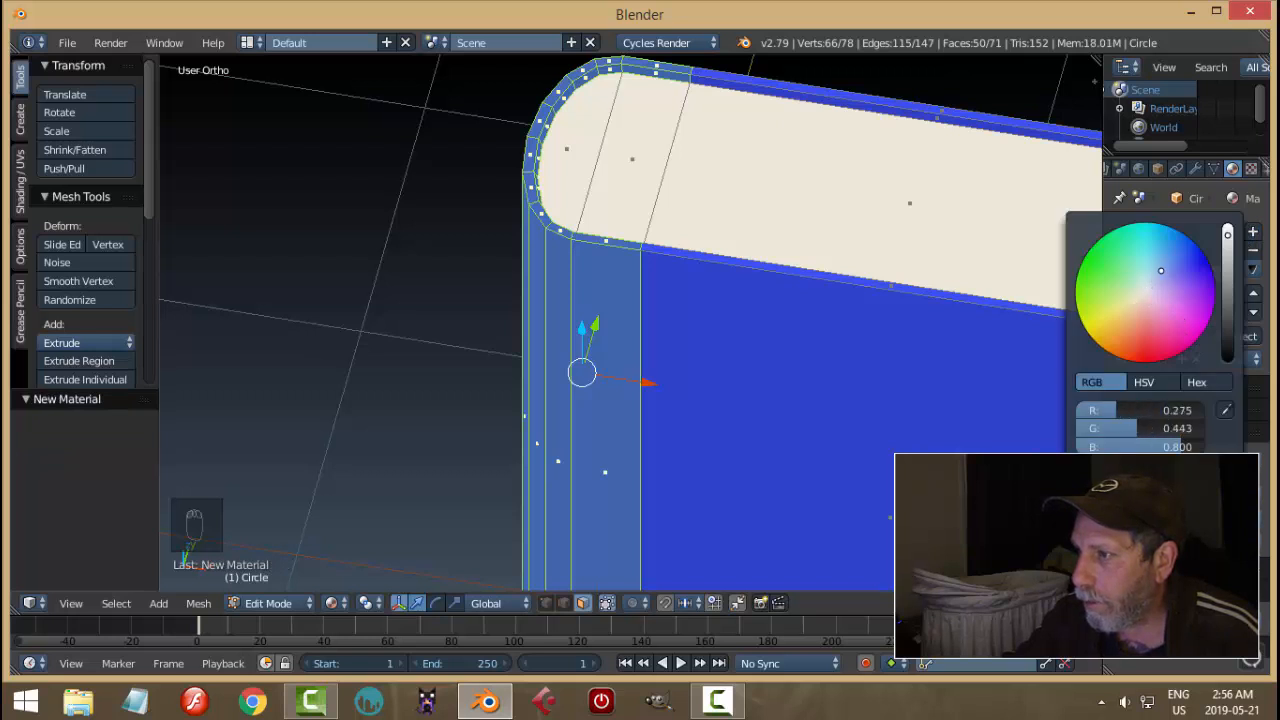
left_click(1136, 336)
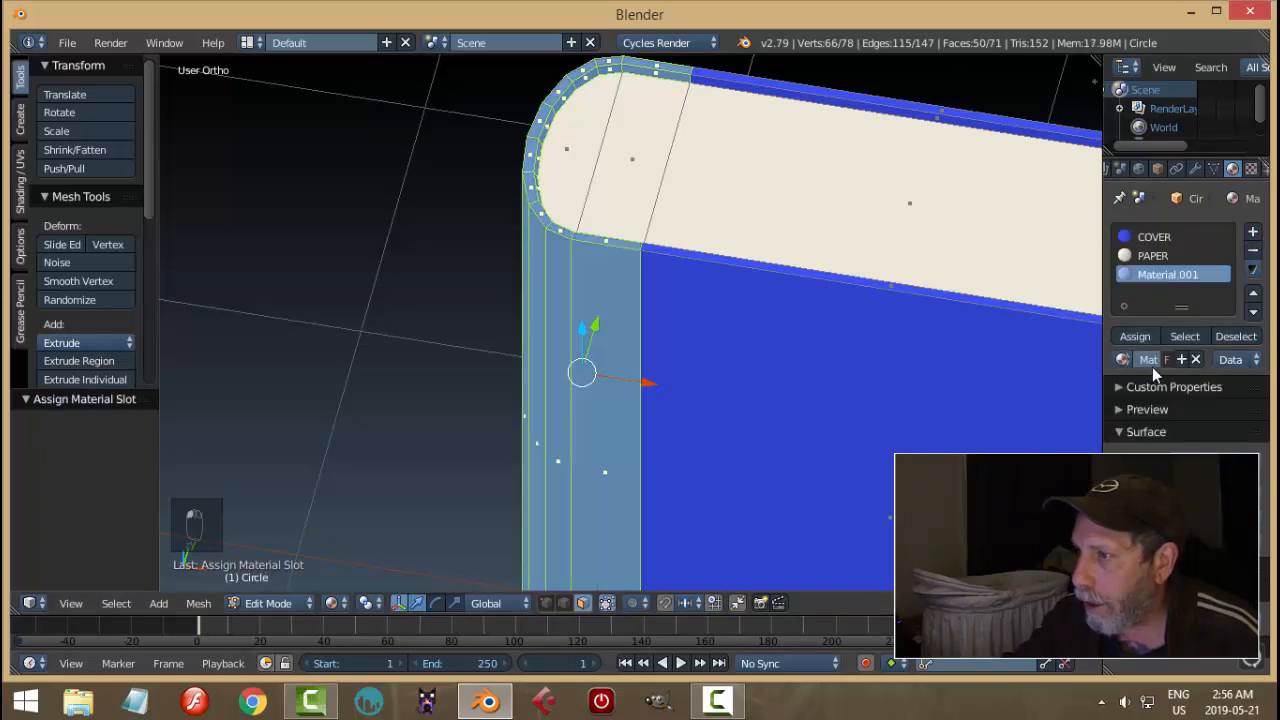
Rename the light blue material as BINDING and clear the face selection.
type("BINDING")
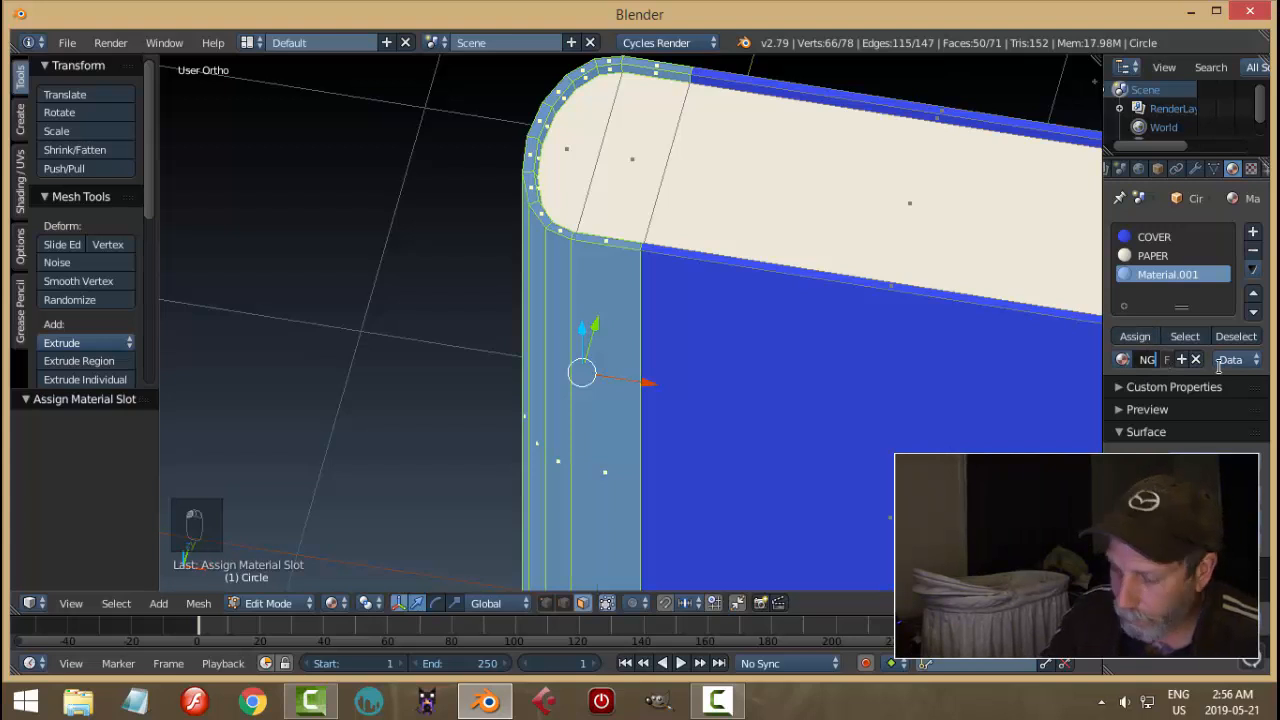
key("Return")
key("a")
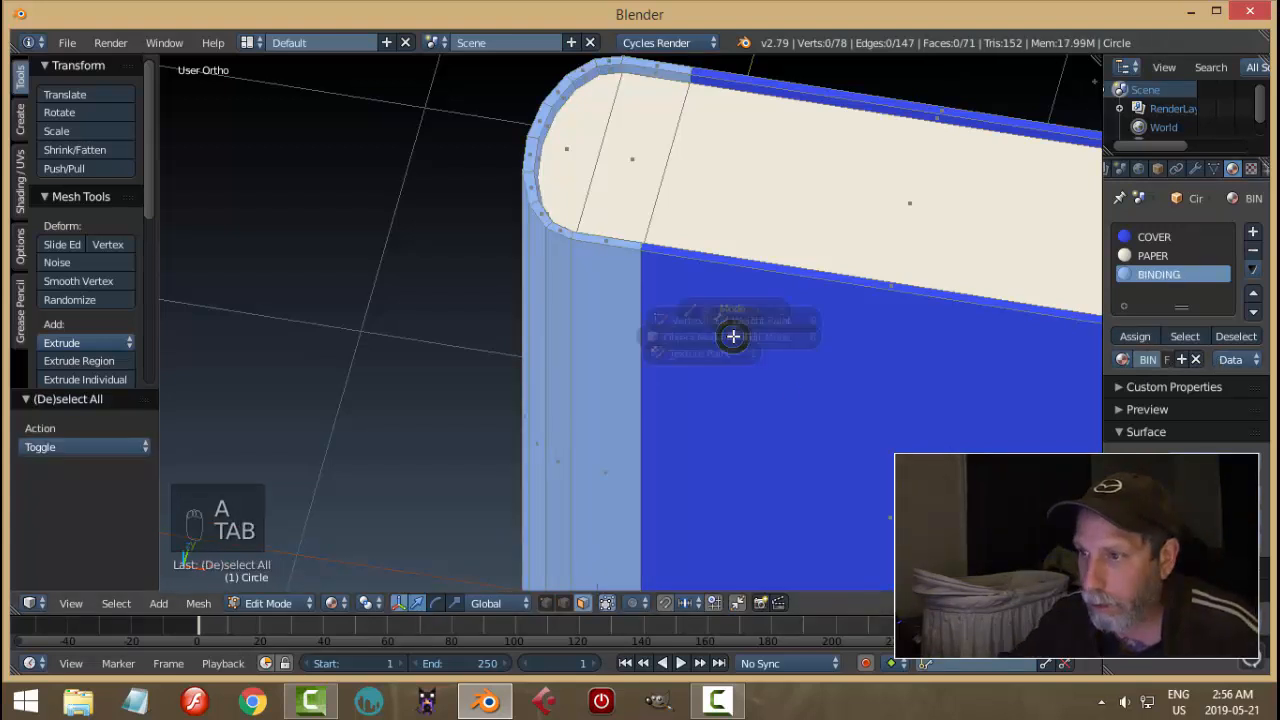
Return to Object Mode, select the book and scale it uniformly to about 0.591.
key("Tab")
scroll(741, 331, "down", 4)
key("a")
key("a")
right_click(685, 361)
middle_click_drag(685, 361, 854, 309)
key("s")
middle_click_drag(758, 322, 743, 332)
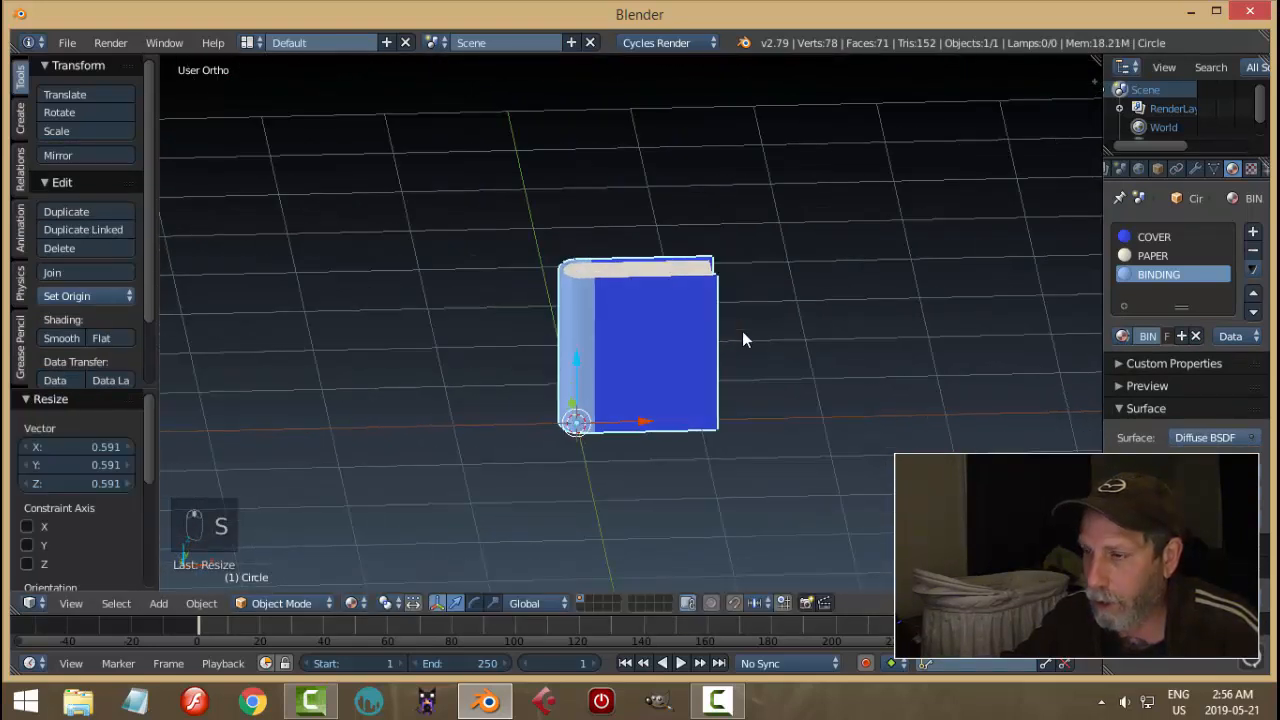
In front-view wireframe Edit Mode, move the book's flat end opposite the spine inward along X to narrow the book.
key("KP_1")
key("Tab")
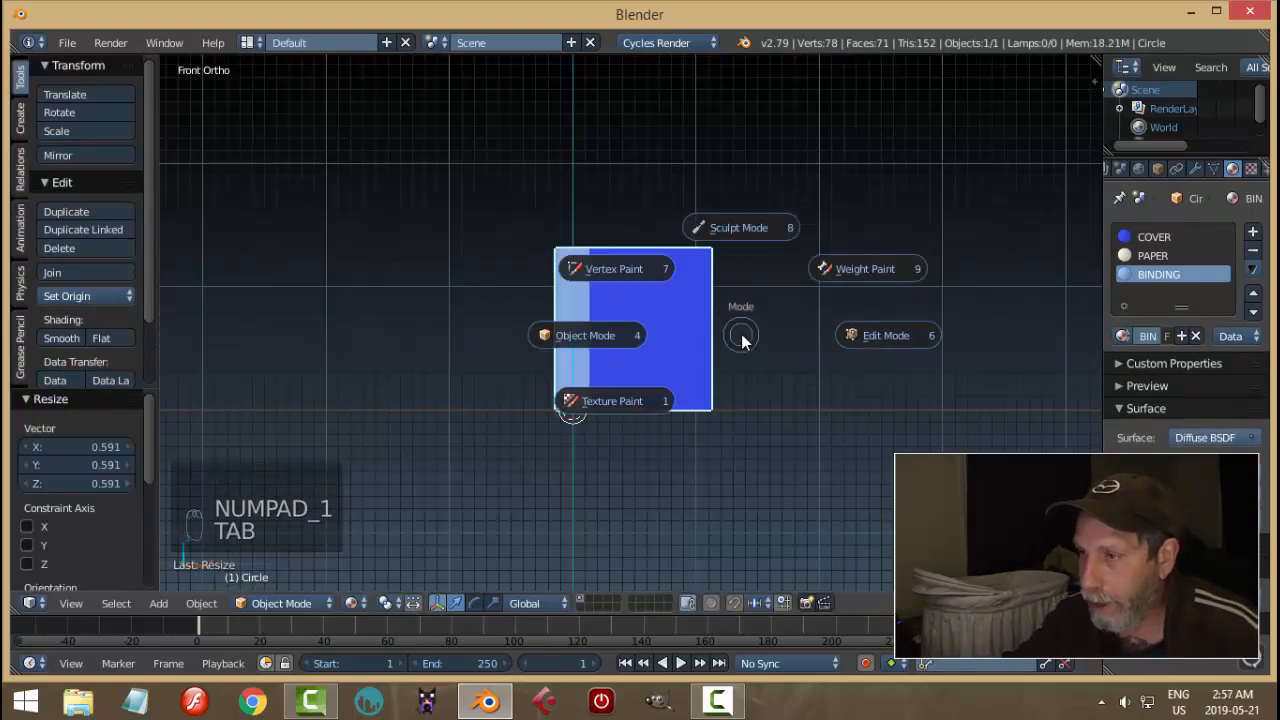
key("z")
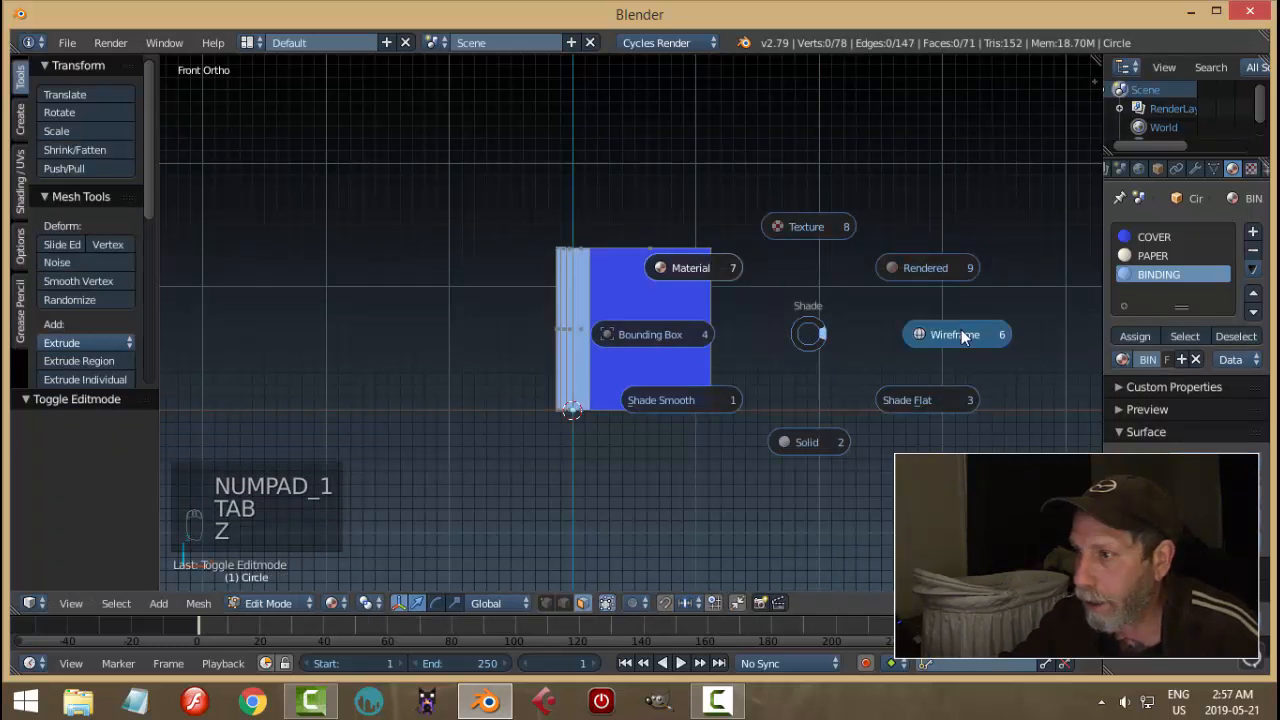
left_click(961, 335)
key("b")
left_click_drag(680, 200, 763, 486)
key("g")
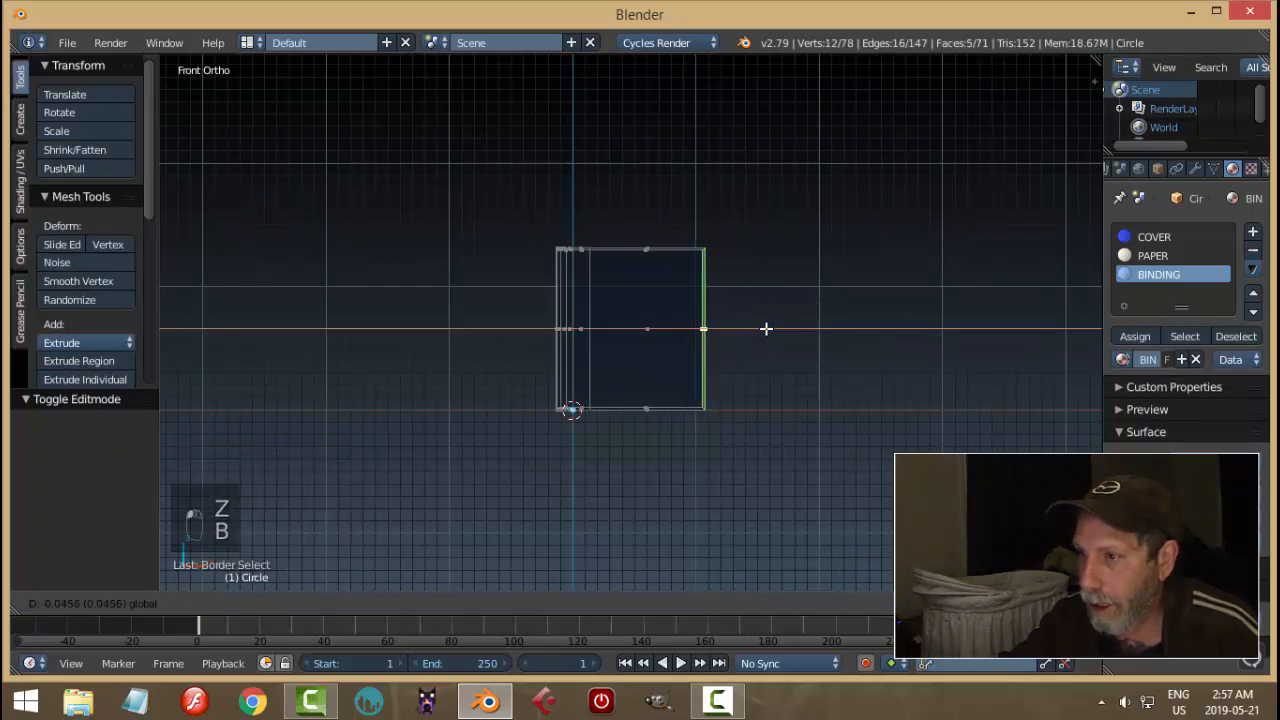
left_click(753, 329)
key("a")
Restore Material display in the viewport and return the book to Object Mode.
key("z")
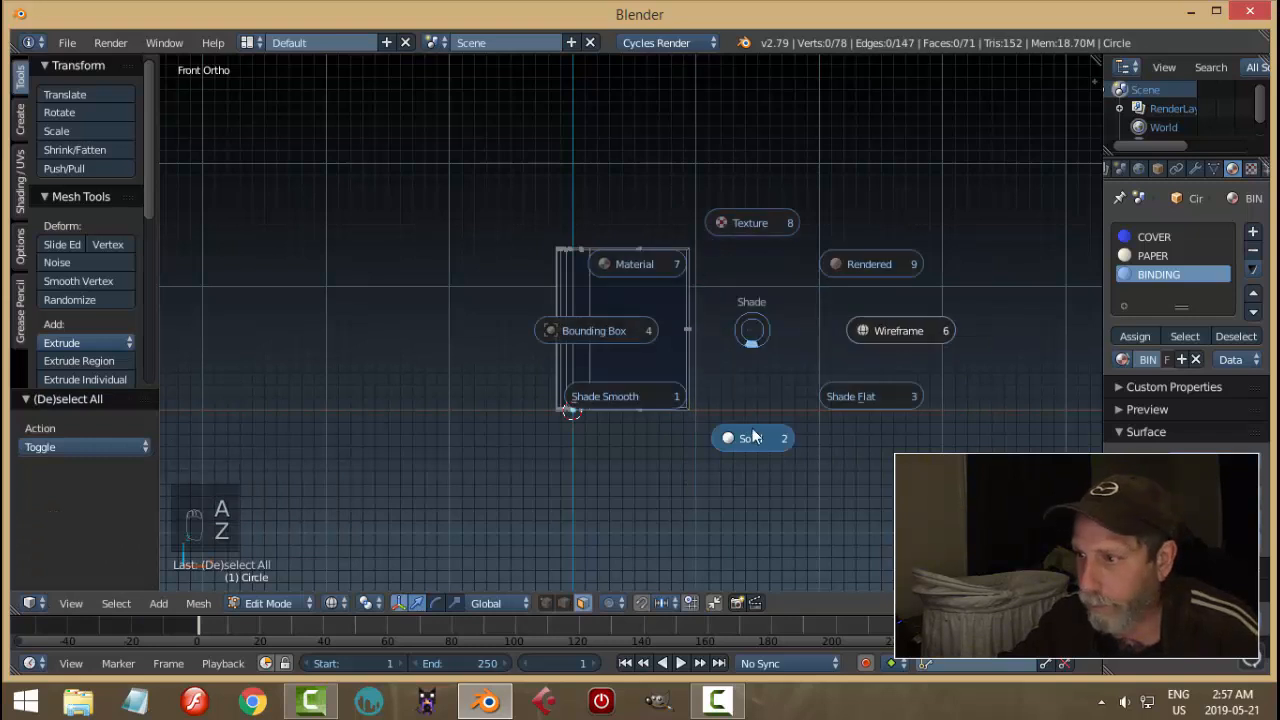
left_click(757, 333)
mouse_move(763, 331)
middle_mouse_down()
mouse_move(757, 402)
mouse_move(760, 371)
mouse_move(815, 368)
middle_mouse_up()
left_click(333, 607)
left_click(428, 498)
key("Tab")
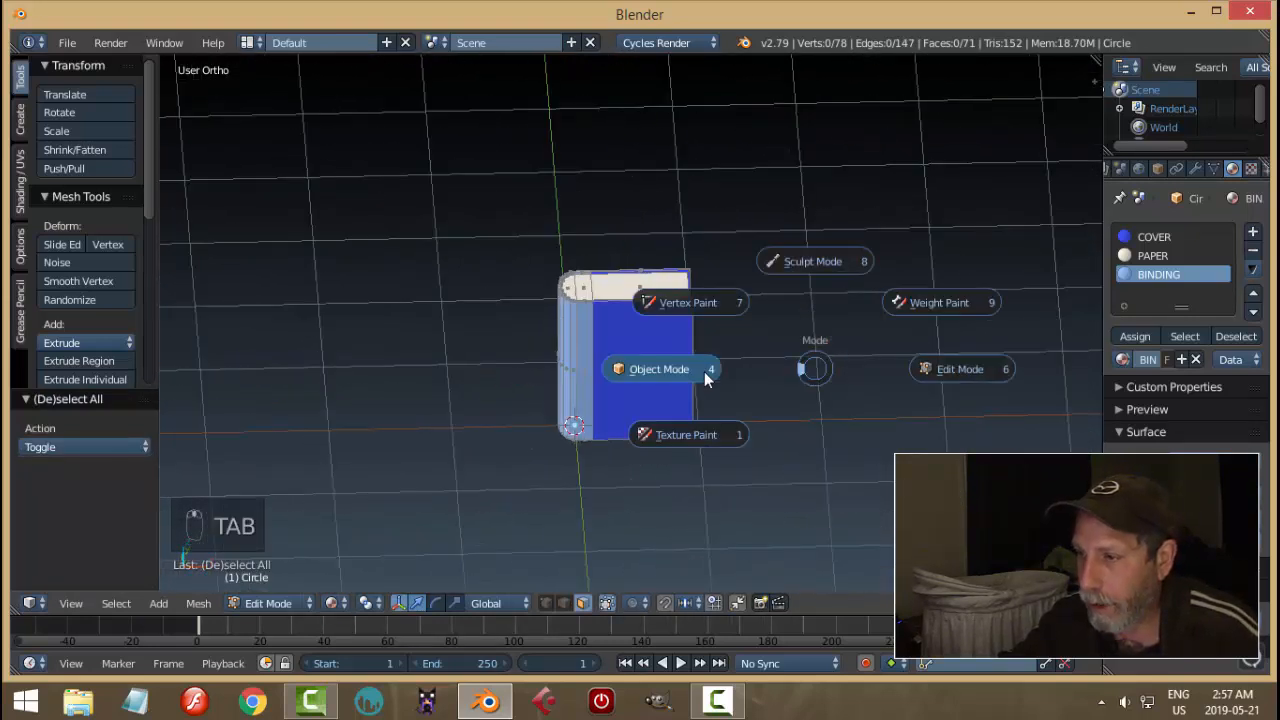
middle_click_drag(704, 371, 760, 349)
middle_click_drag(602, 395, 629, 371, "shift")
scroll(618, 407, "up", 3)
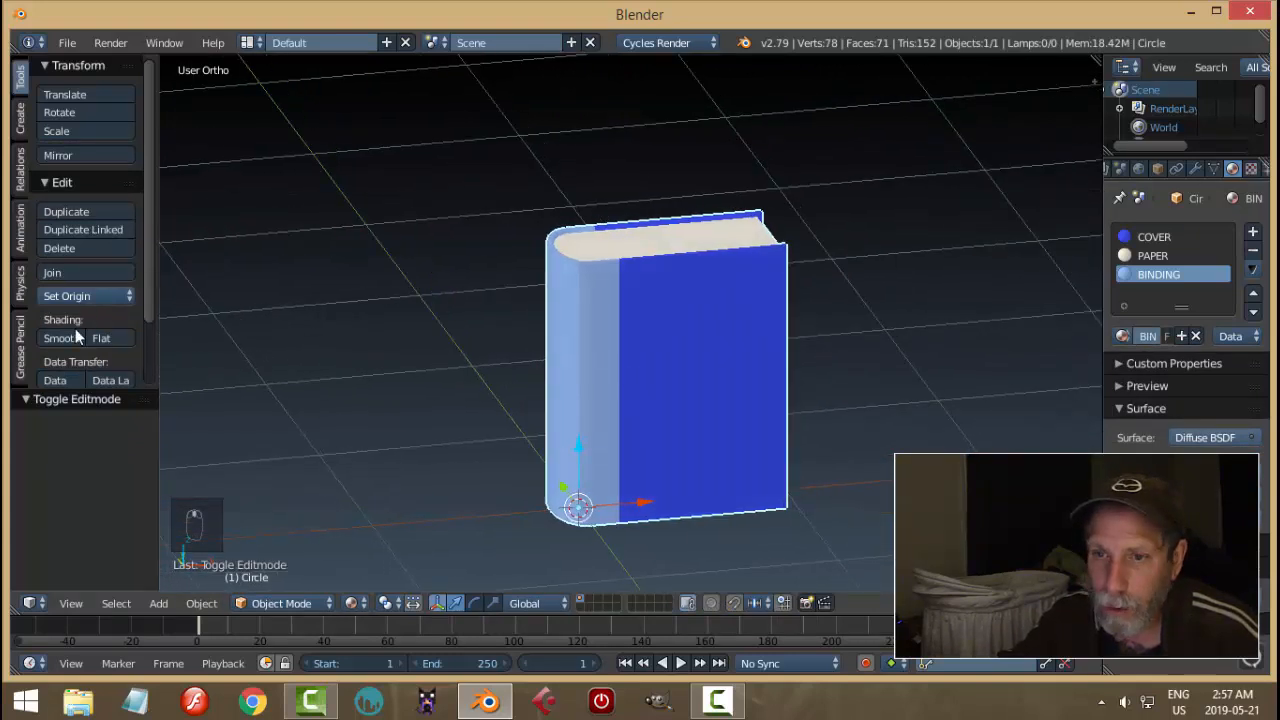
Try smooth shading with Auto Smooth on the book and restore flat shading.
left_click(76, 338)
left_click(1213, 169)
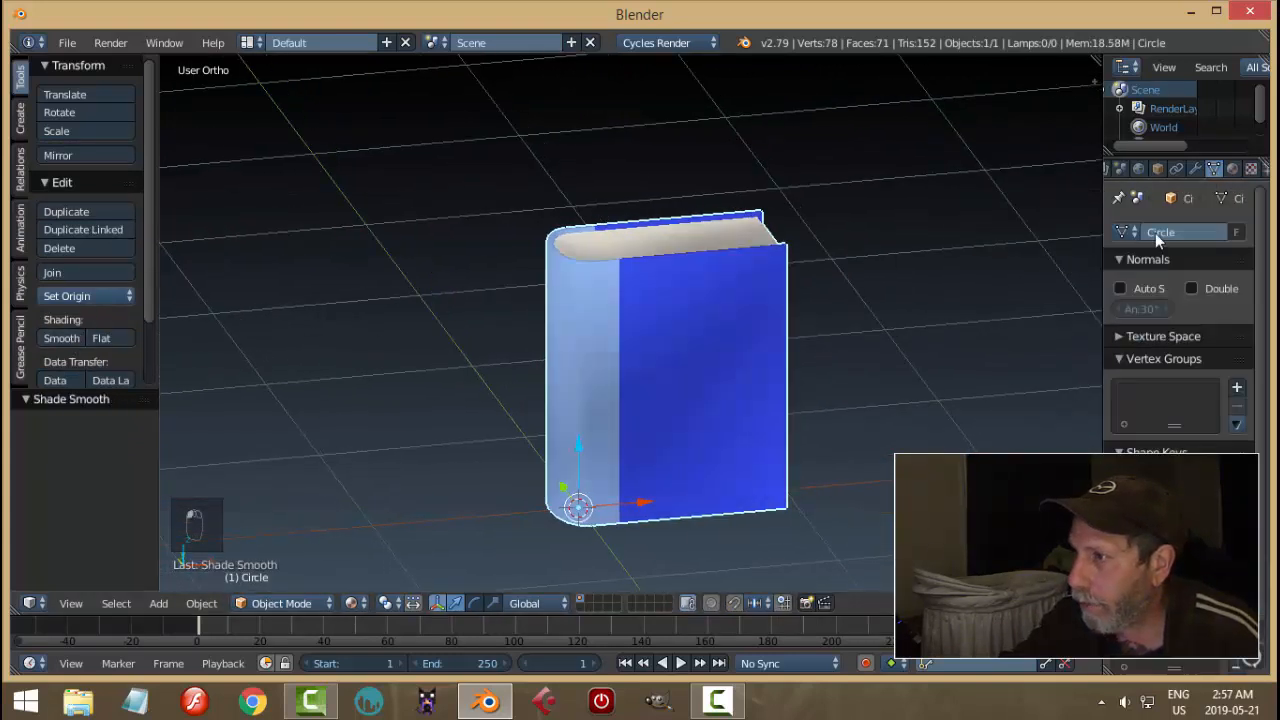
left_click(1120, 289)
mouse_move(766, 317)
middle_mouse_down()
mouse_move(768, 340)
mouse_move(1083, 305)
middle_mouse_up()
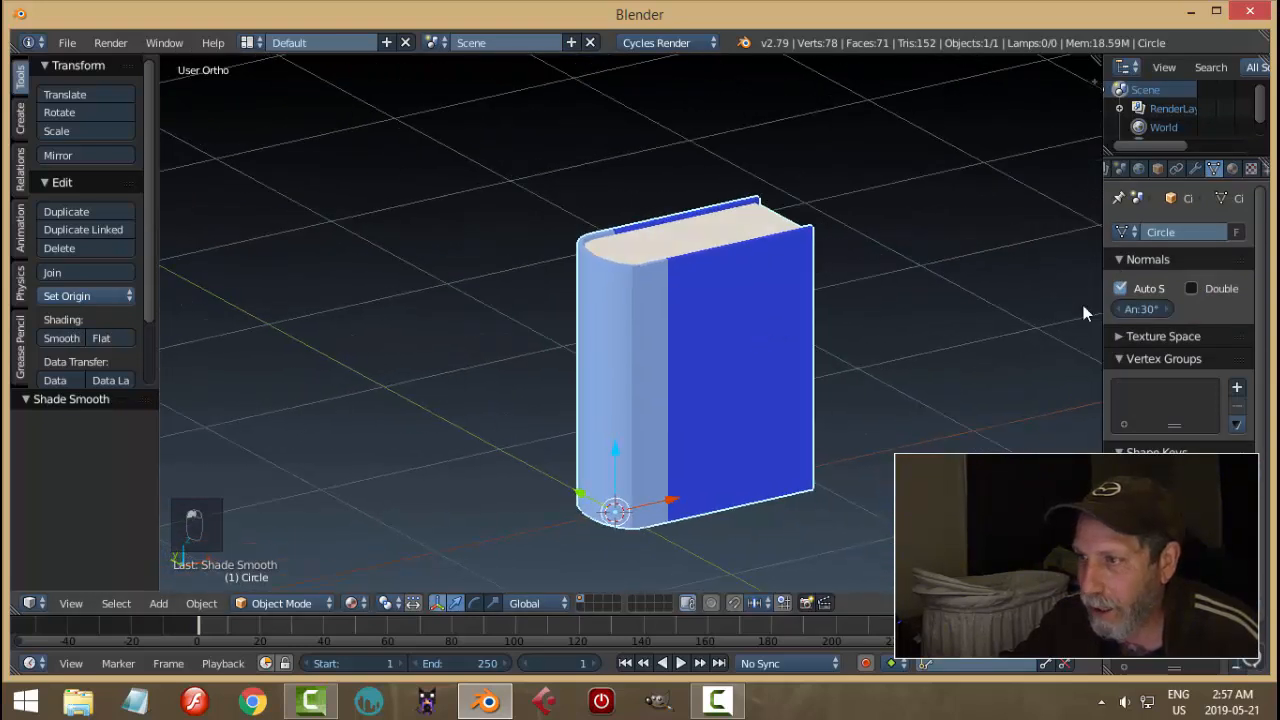
left_click(1120, 289)
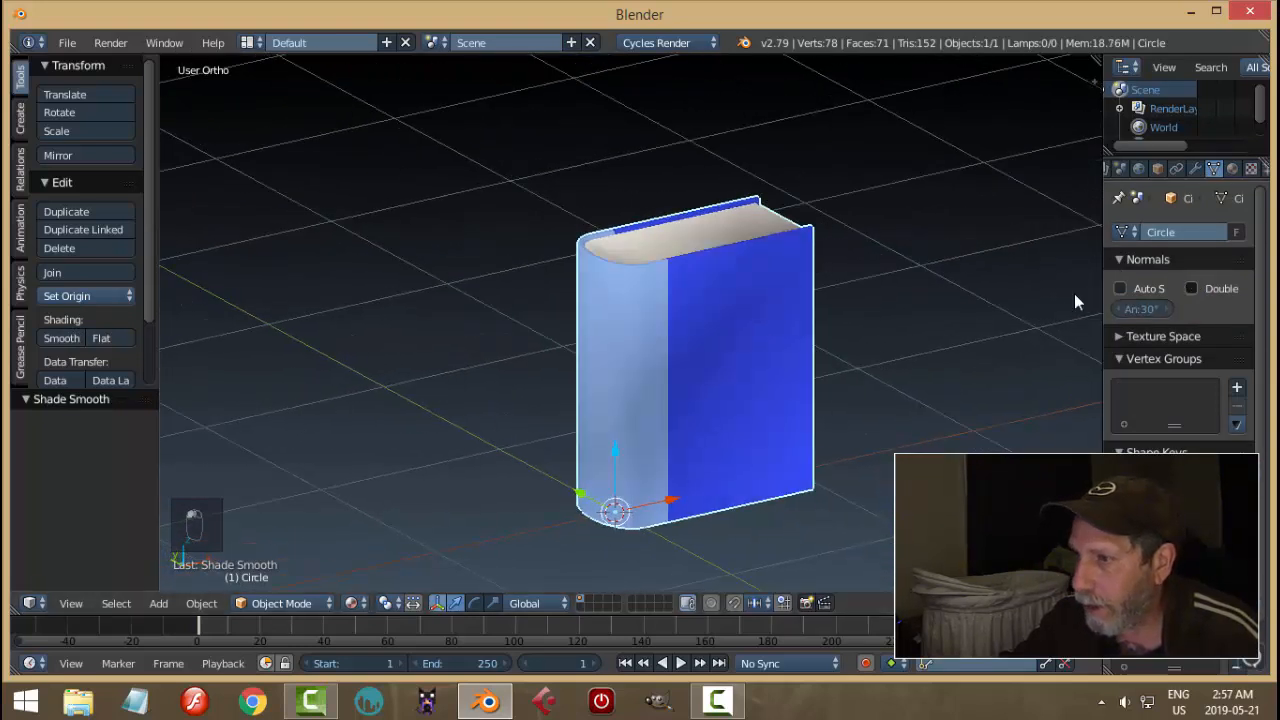
left_click(101, 338)
Try placing a duplicate of the book beside the original and delete the duplicate.
middle_click_drag(850, 337, 852, 305)
key("a")
middle_click_drag(783, 338, 767, 353)
right_click(767, 353)
key("shift+d")
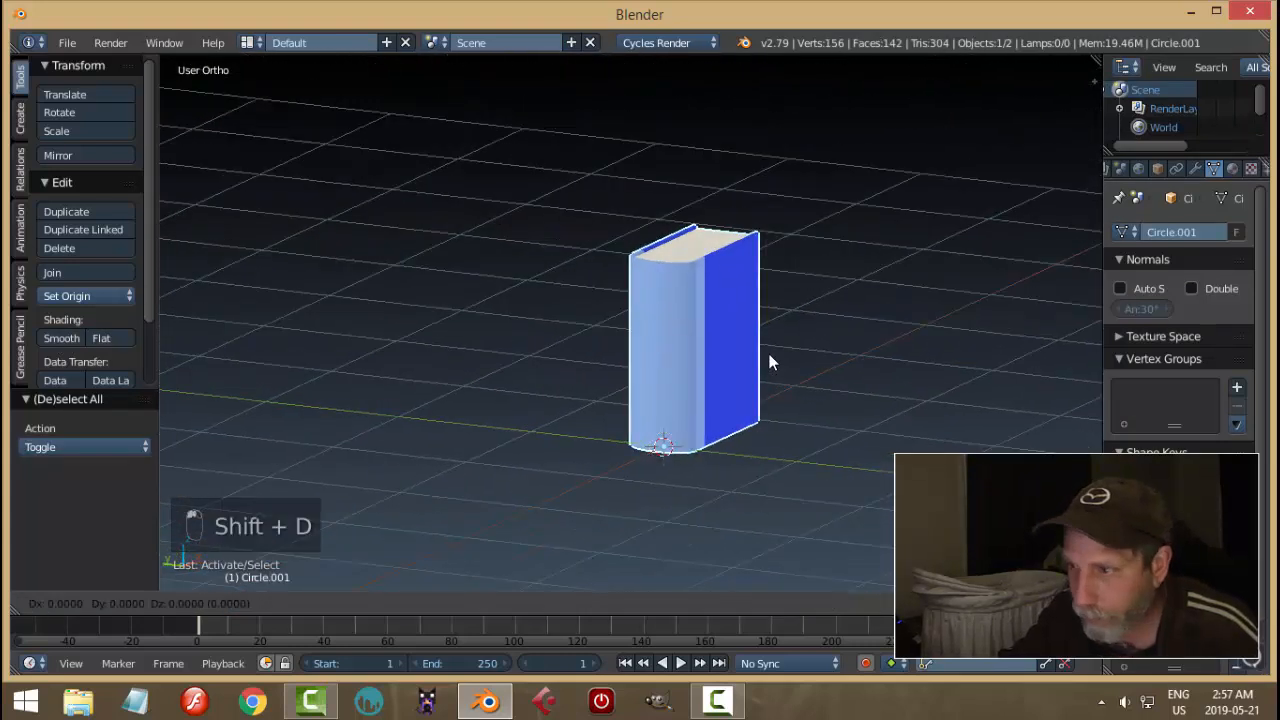
left_click(767, 353)
left_click_drag(609, 441, 696, 458)
middle_click_drag(696, 458, 776, 336)
key("x")
left_click(781, 363)
Select the book, split the 3D view in two and turn one half into a Node Editor without its sidebar.
right_click(718, 368)
left_click_drag(18, 614, 666, 420)
key("t")
key("t")
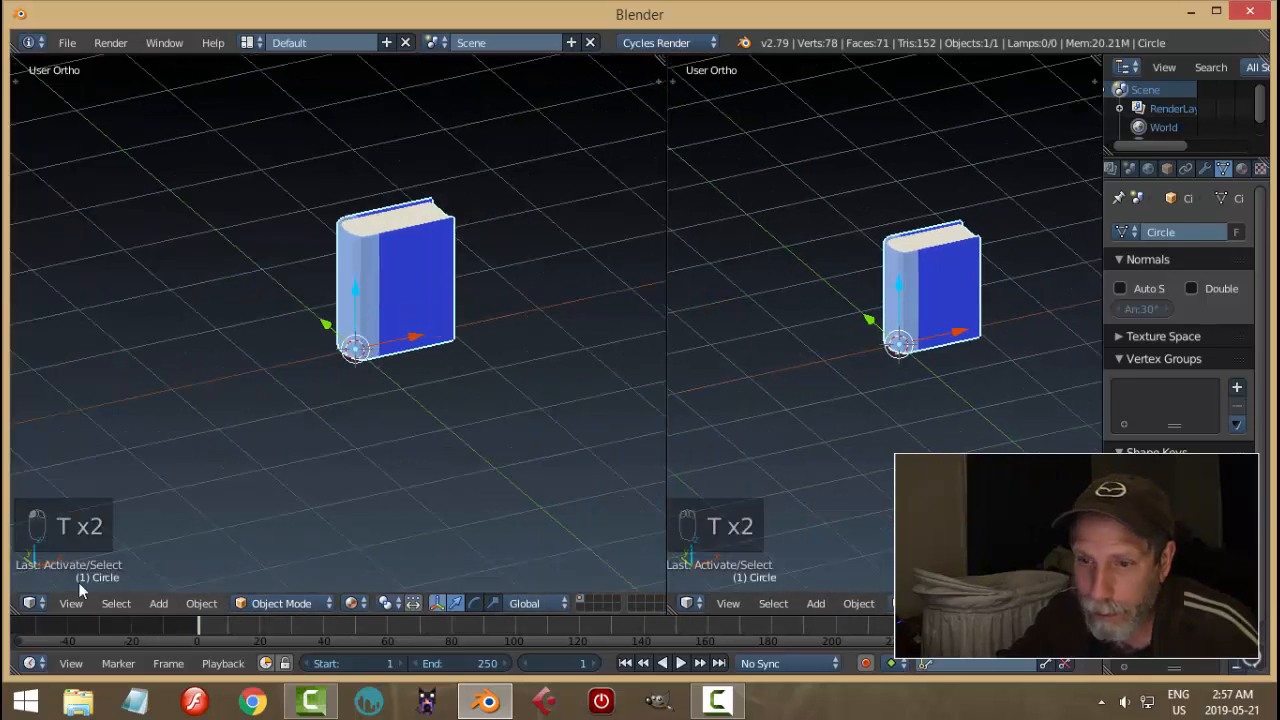
left_click(29, 603)
left_click(80, 395)
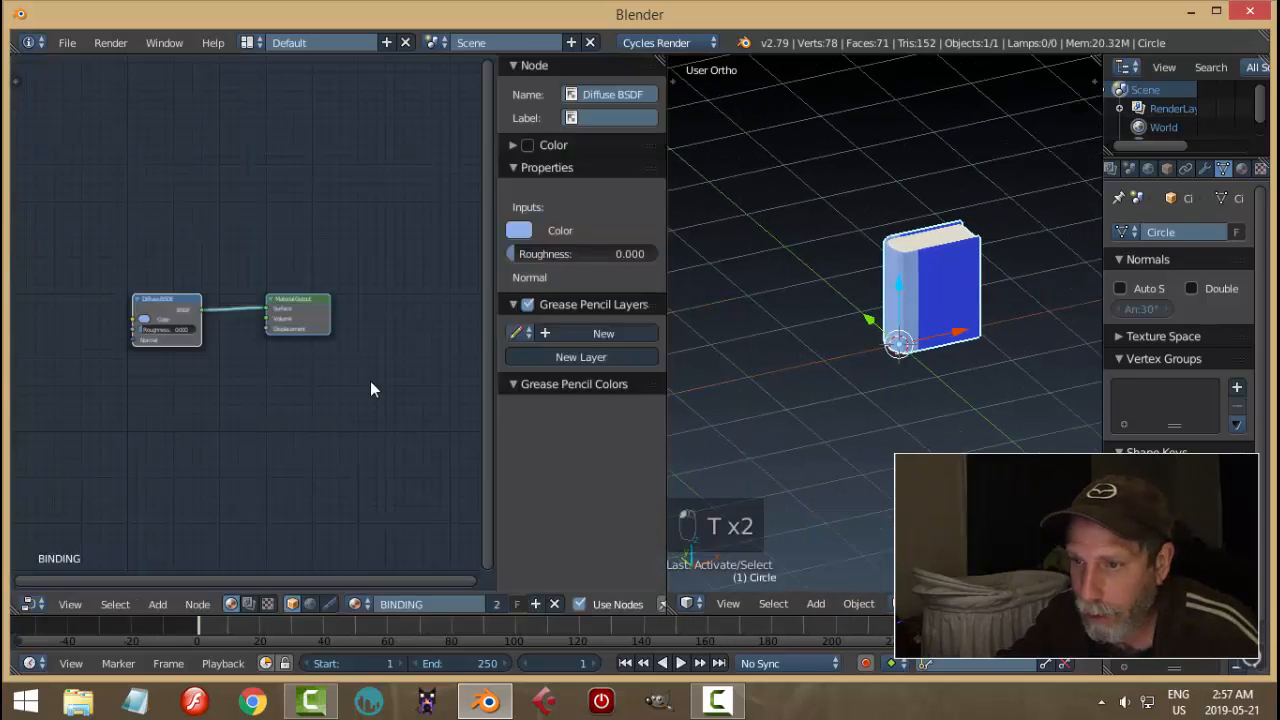
key("n")
scroll(893, 370, "up", 2)
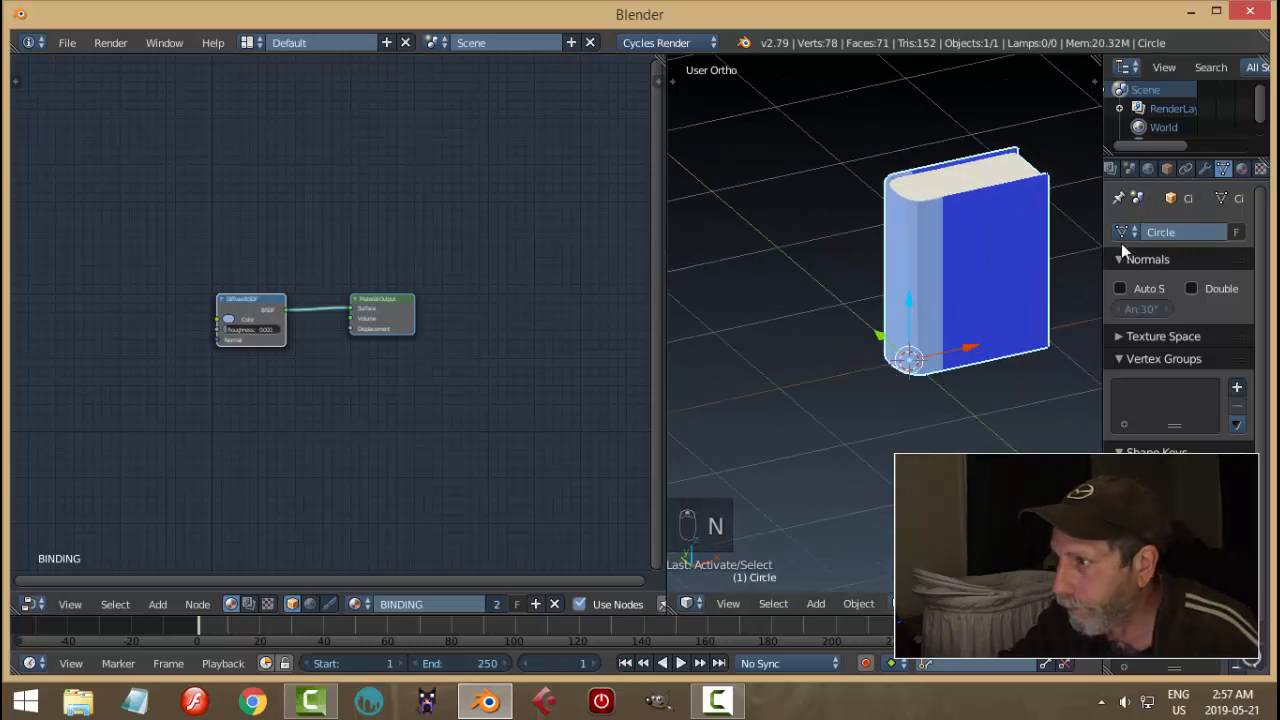
Display the COVER material's nodes and place its Diffuse BSDF node closer to the Material Output.
left_click(1242, 170)
left_click(1190, 237)
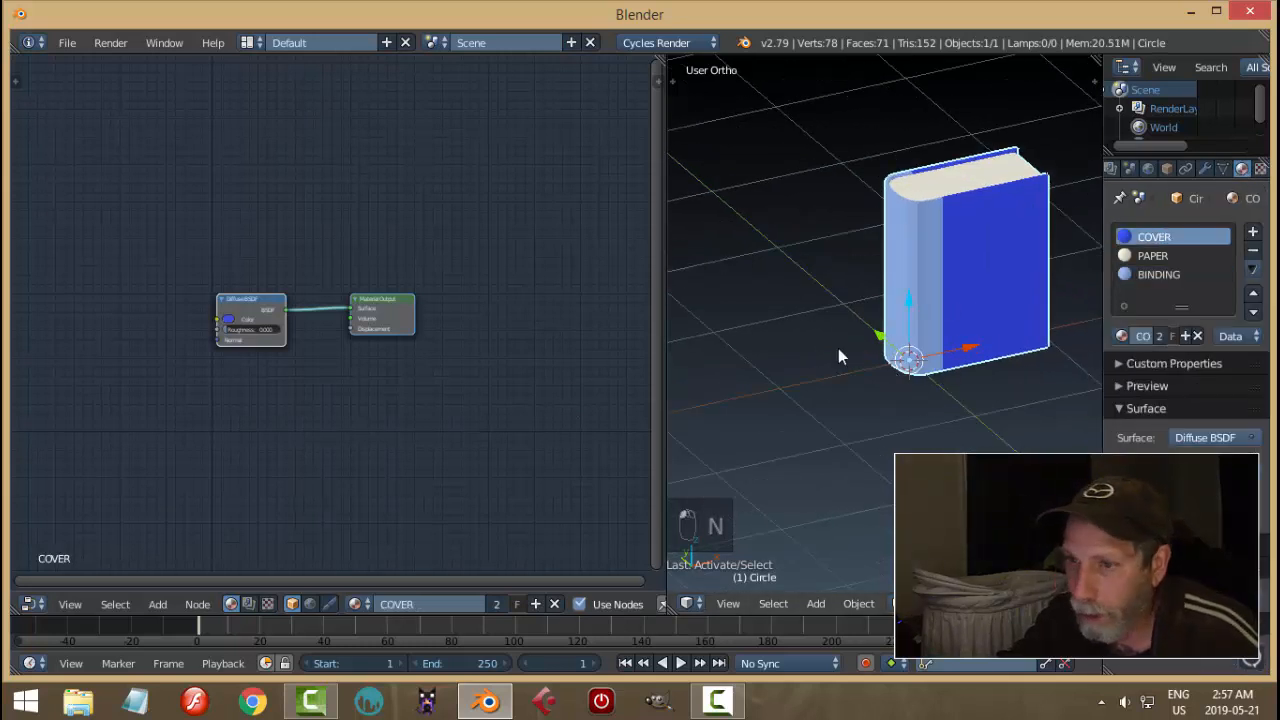
scroll(290, 400, "up", 1)
middle_click_drag(277, 414, 334, 406)
scroll(334, 406, "up", 1)
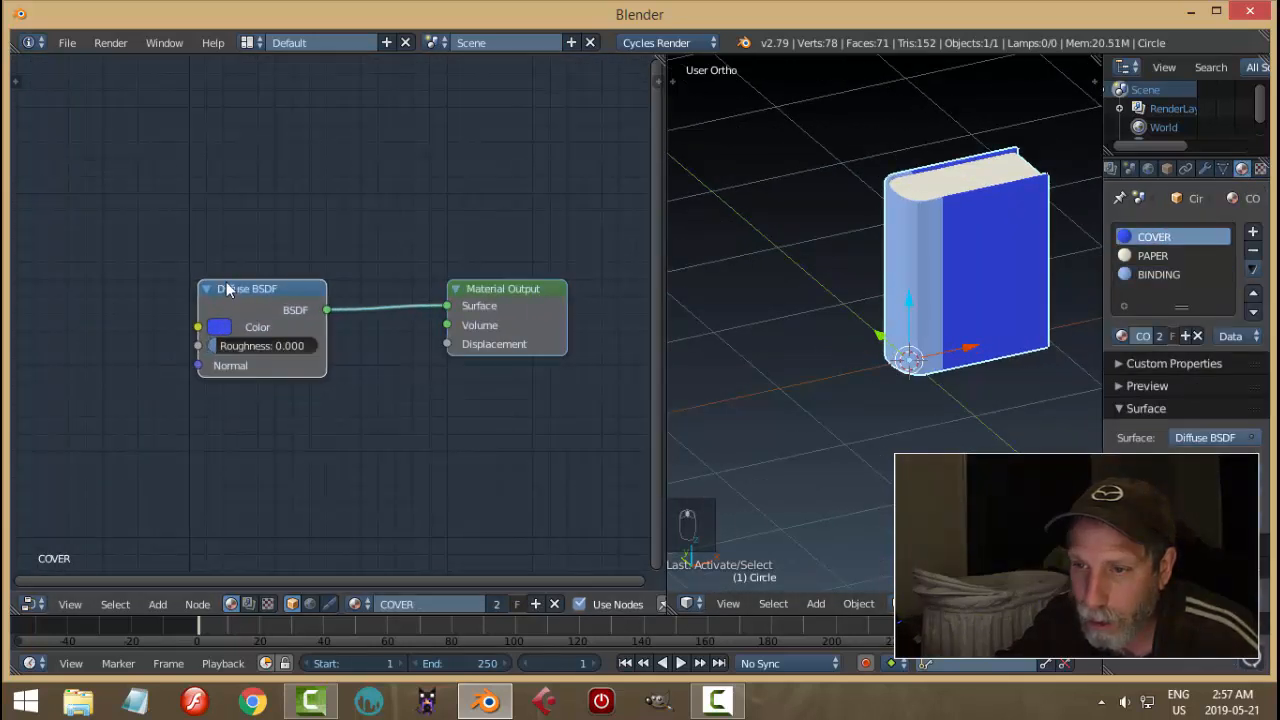
left_click_drag(259, 285, 309, 277)
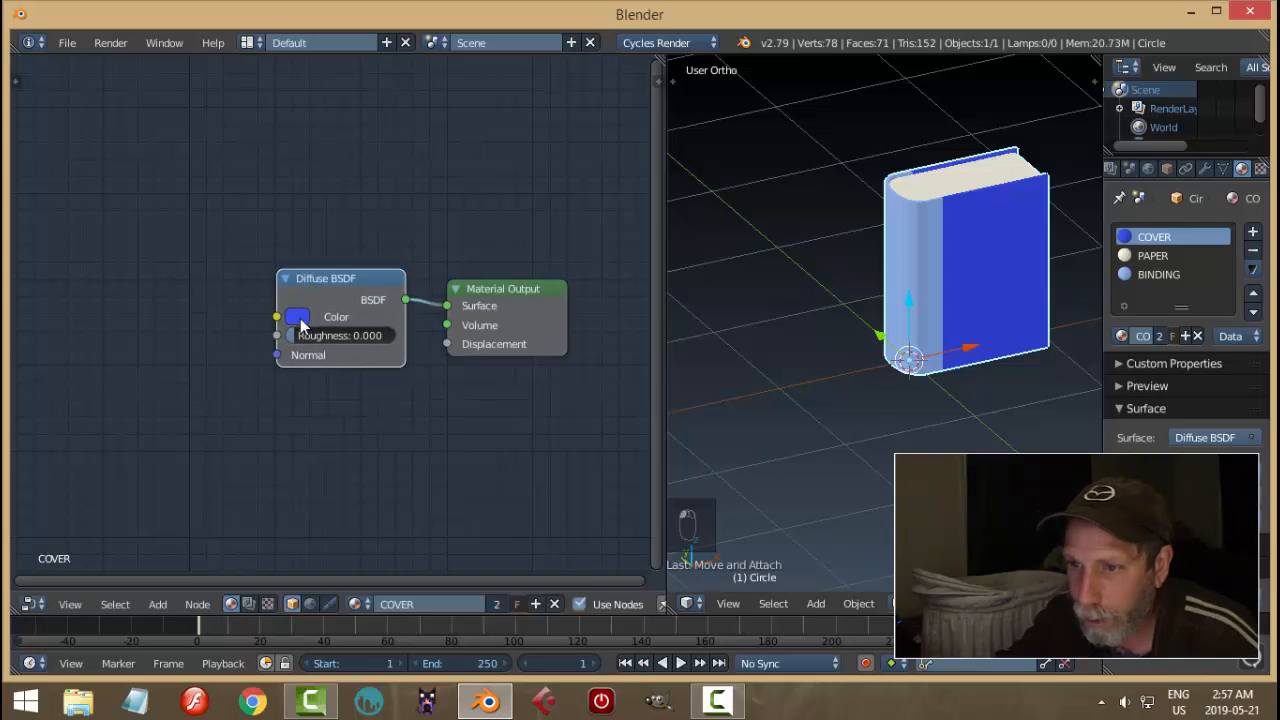
Change the color of the COVER material's Diffuse BSDF to a deeper, more saturated blue.
left_click(301, 319)
mouse_move(366, 179)
left_mouse_down()
mouse_move(345, 183)
mouse_move(366, 126)
mouse_move(404, 96)
left_mouse_up()
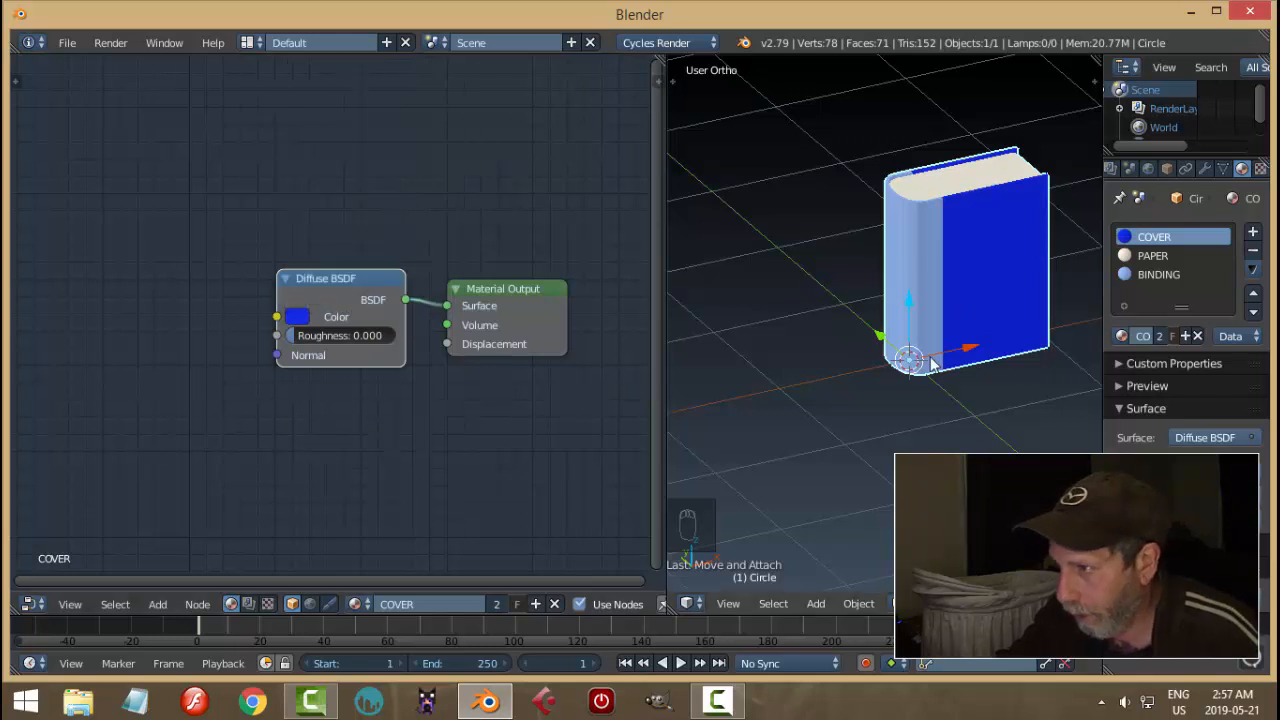
scroll(922, 373, "down", 1)
middle_click_drag(933, 370, 857, 377, "shift")
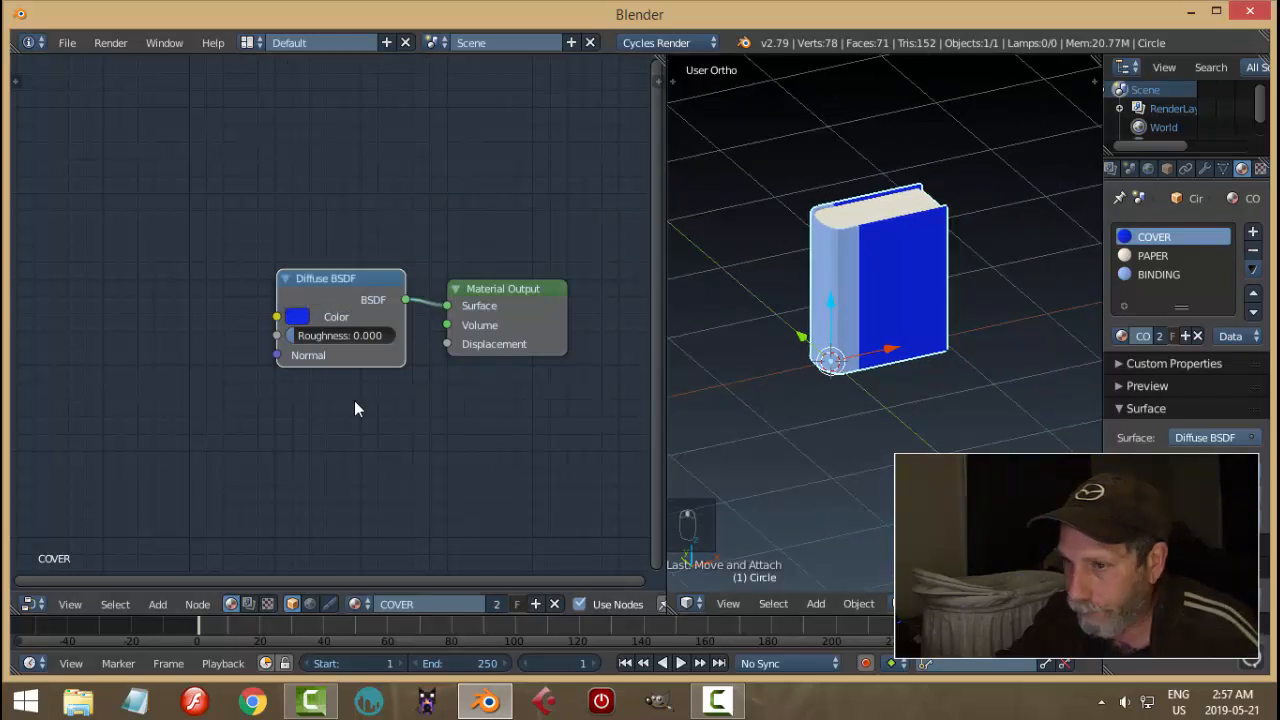
Place two duplicates of the COVER material's Diffuse BSDF node in a row before the original node.
left_click(339, 278)
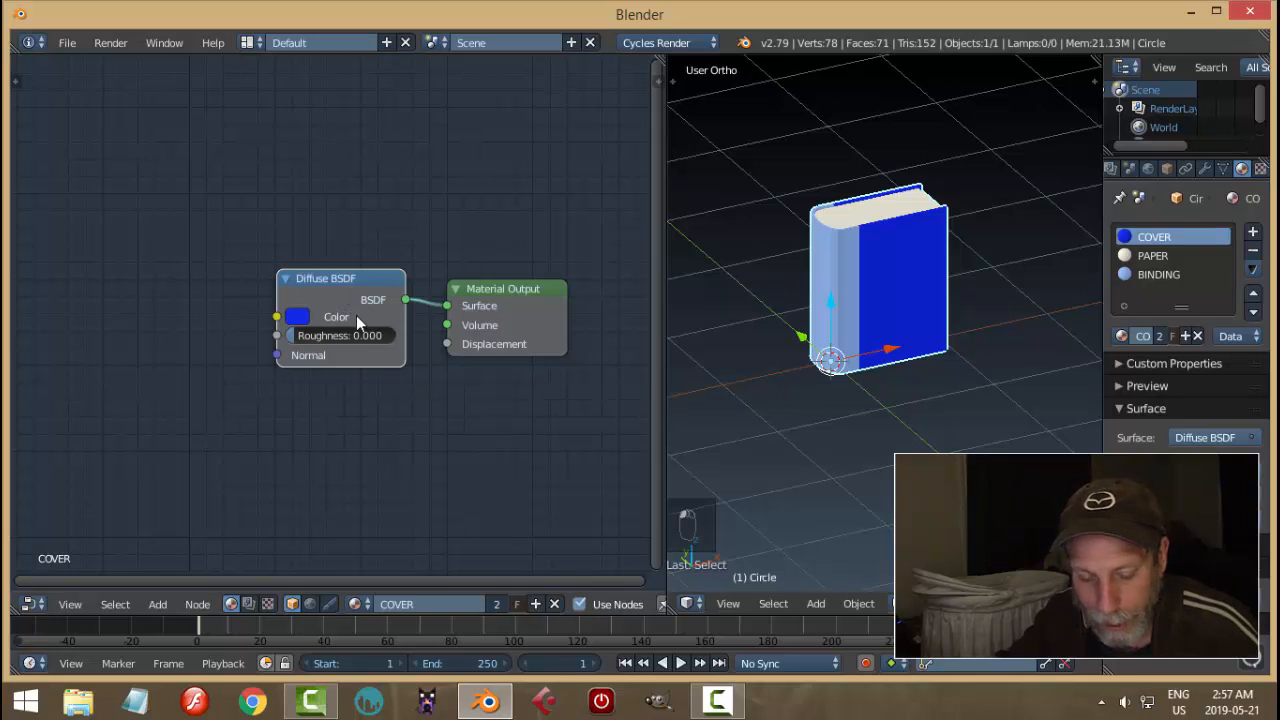
middle_click_drag(346, 350, 395, 368)
key("shift+d")
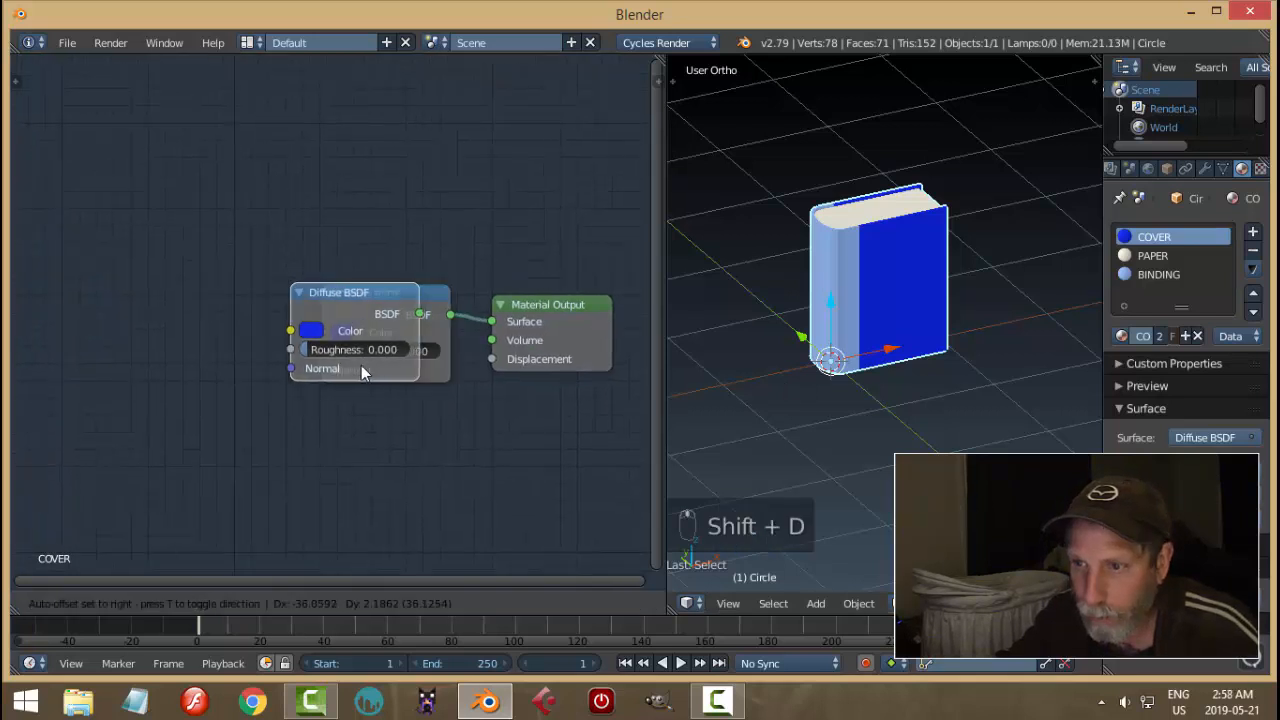
left_click(251, 373)
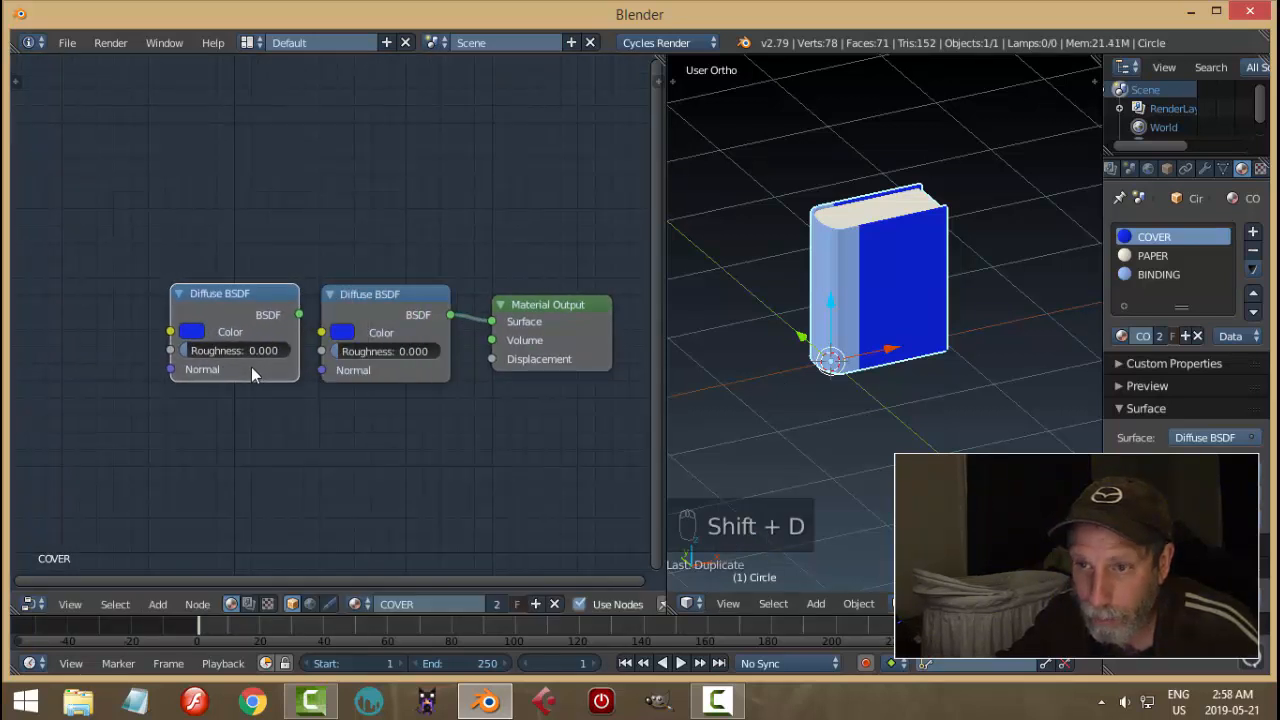
key("shift+d")
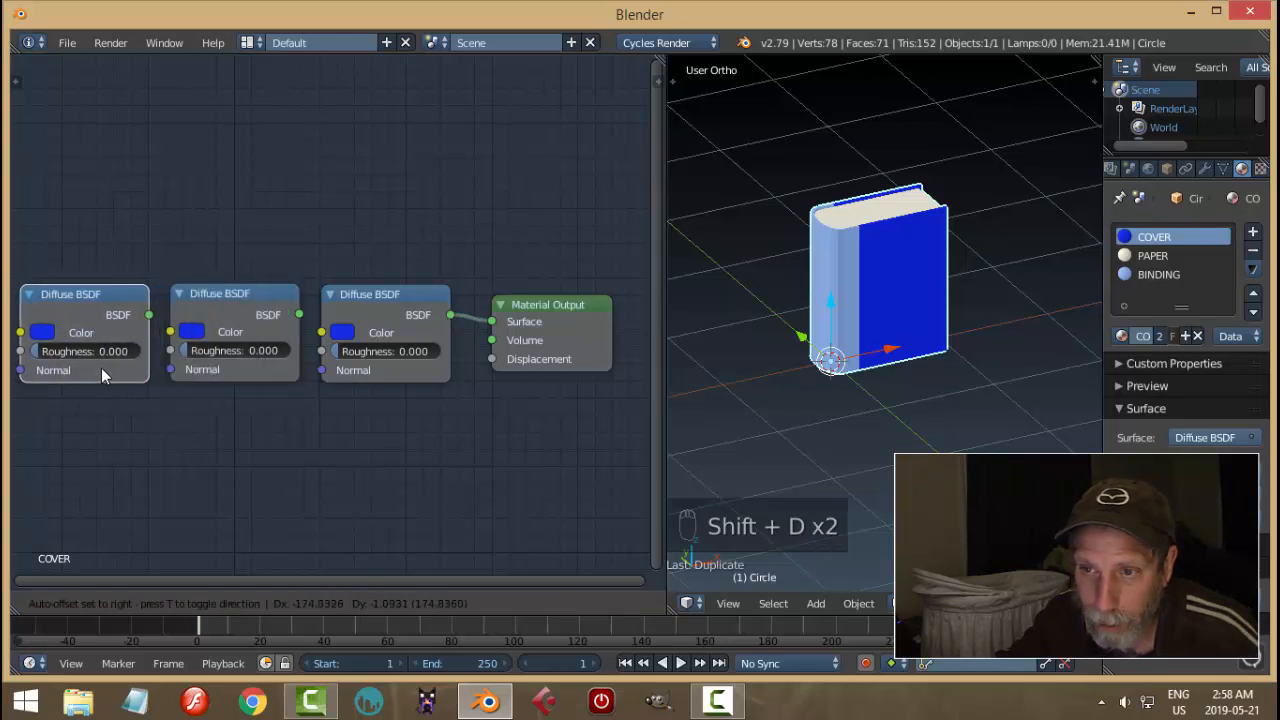
left_click(115, 365)
Switch the first Diffuse BSDF duplicate in the COVER node row to an Object Info node.
left_click(86, 294)
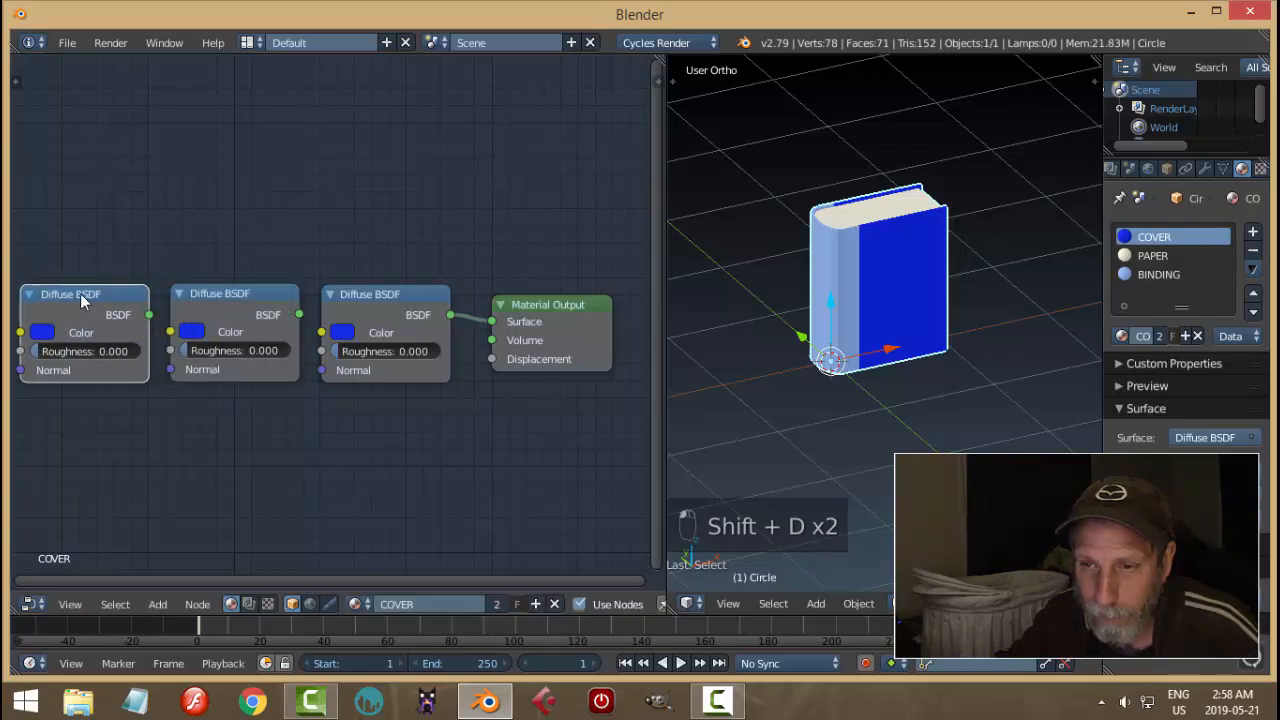
key("shift+s")
mouse_move(86, 294)
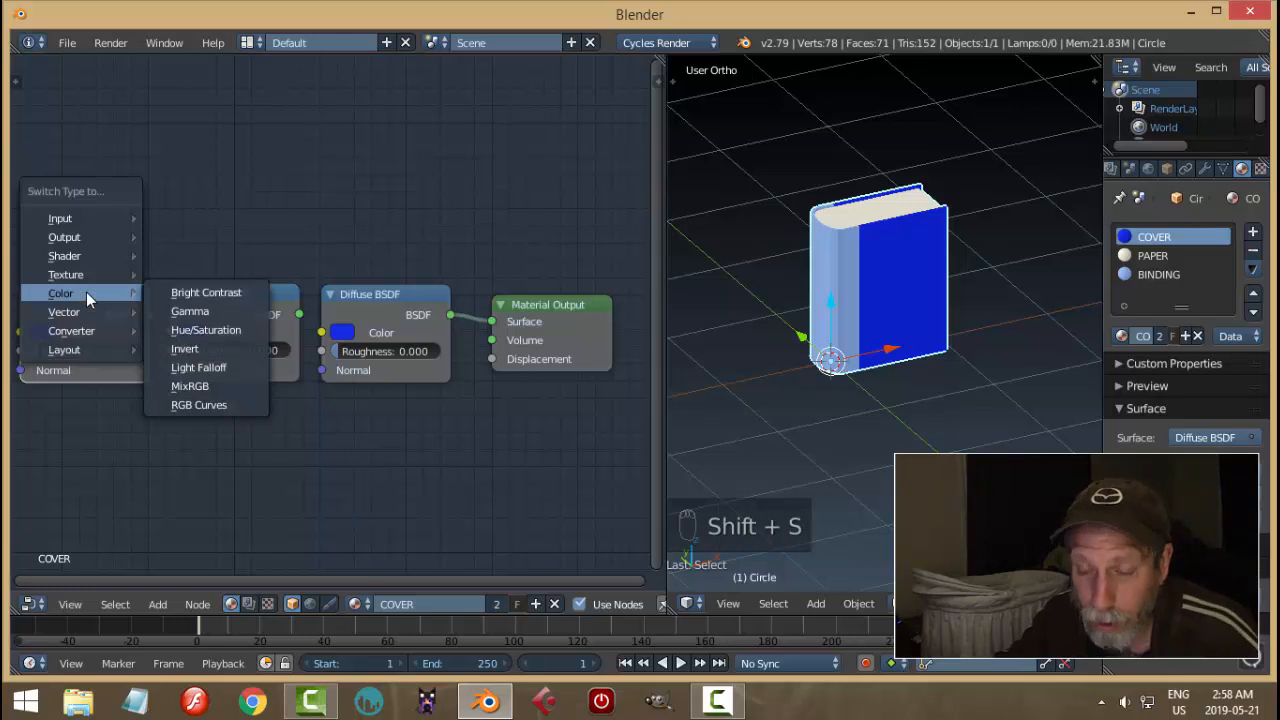
mouse_move(75, 221)
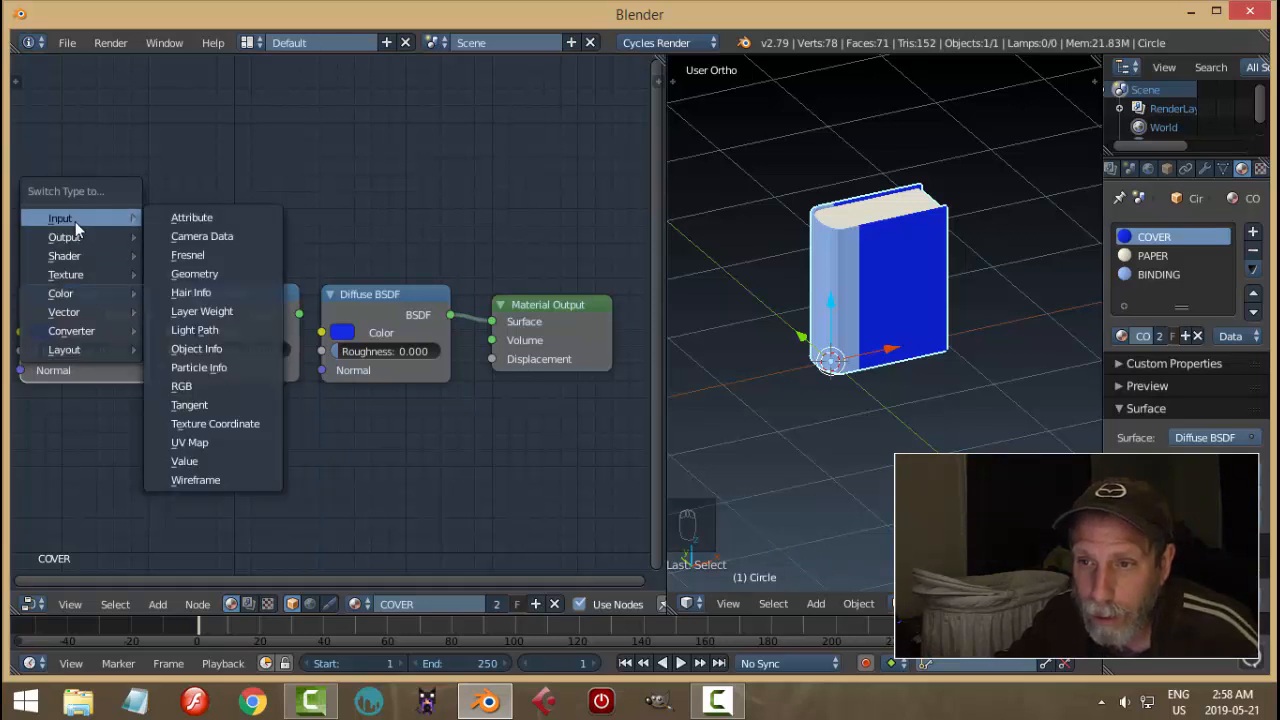
left_click(179, 350)
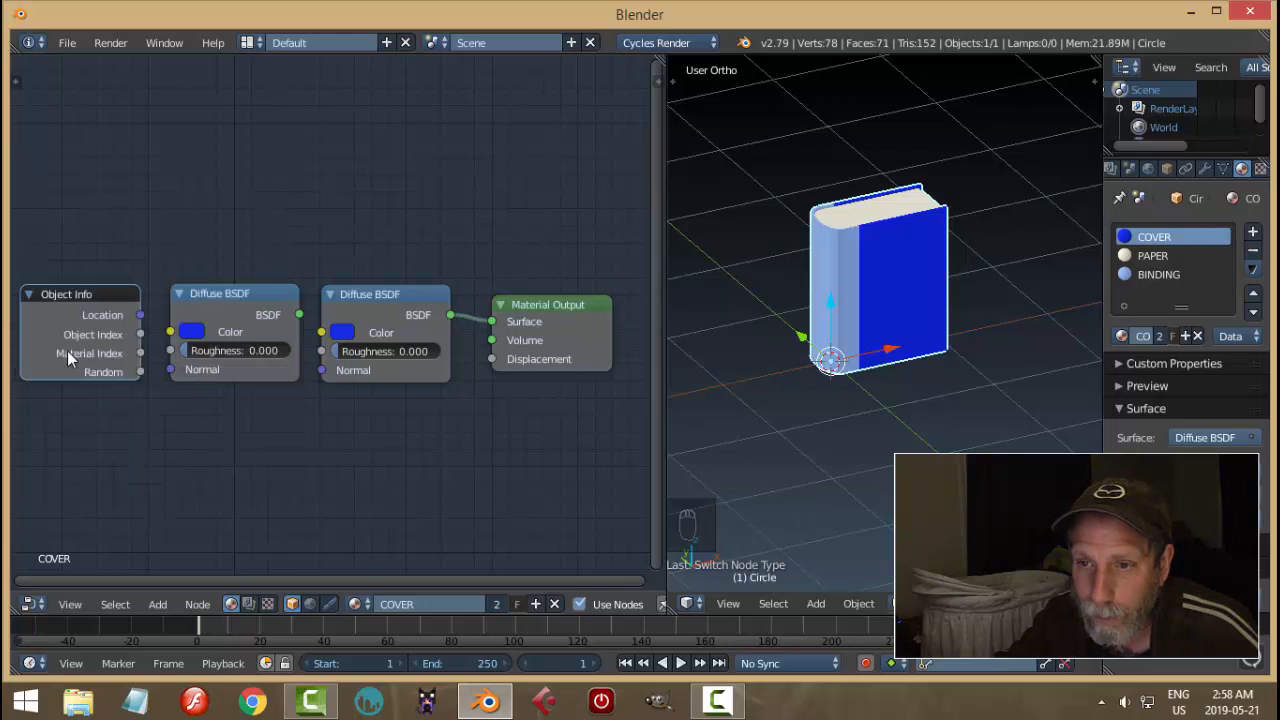
Switch COVER's middle Diffuse BSDF to Hue/Saturation, and link Object Info's Random to its Hue and its Color output to the remaining Diffuse BSDF's Color.
left_click(229, 292)
key("shift+s")
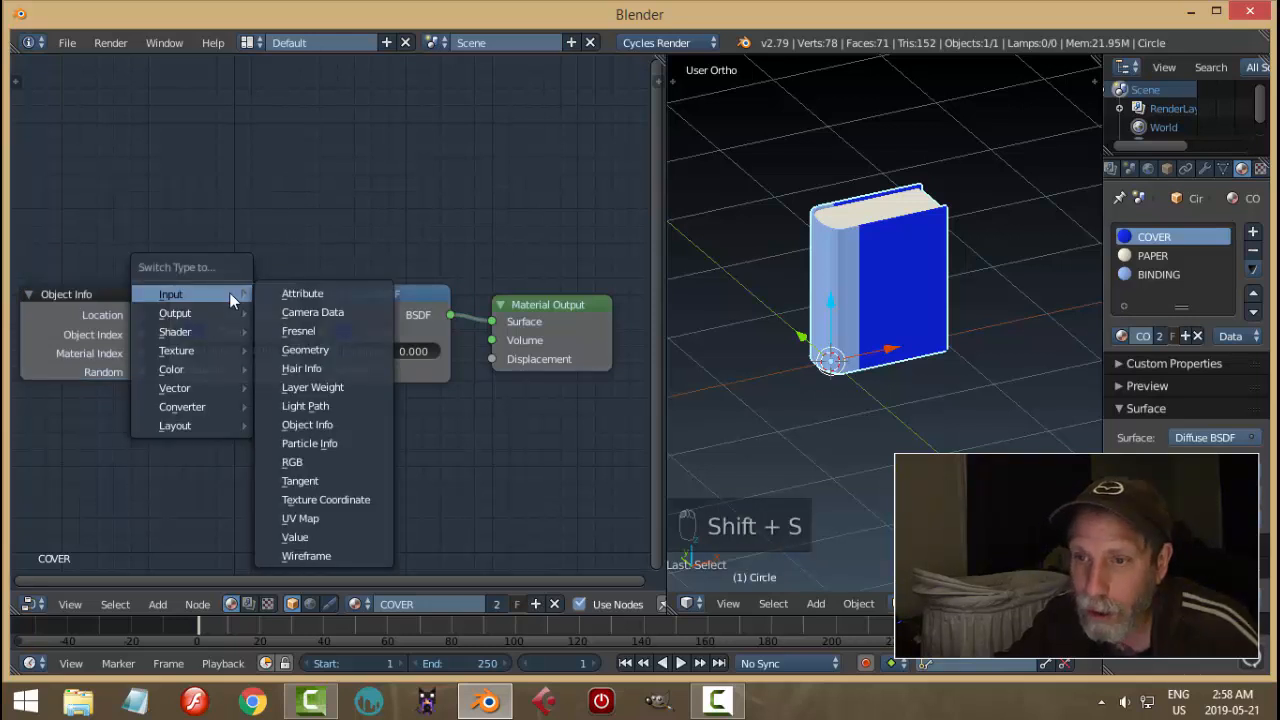
mouse_move(191, 364)
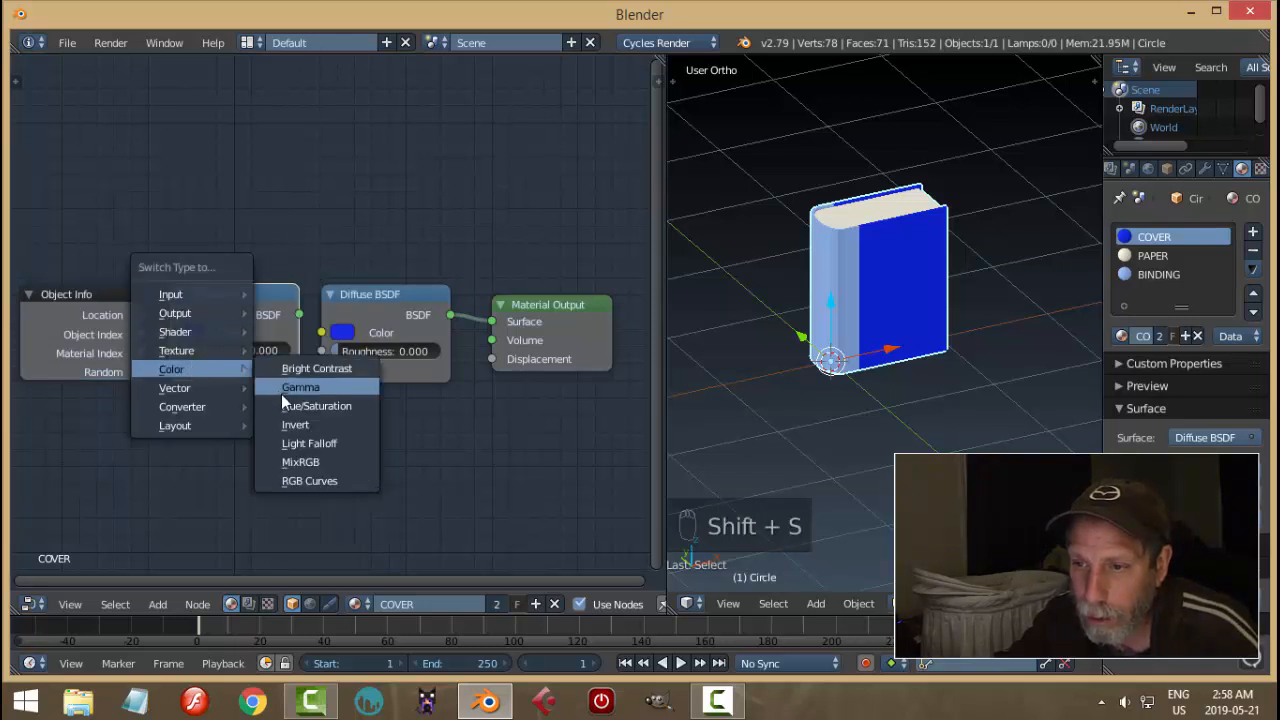
left_click(323, 403)
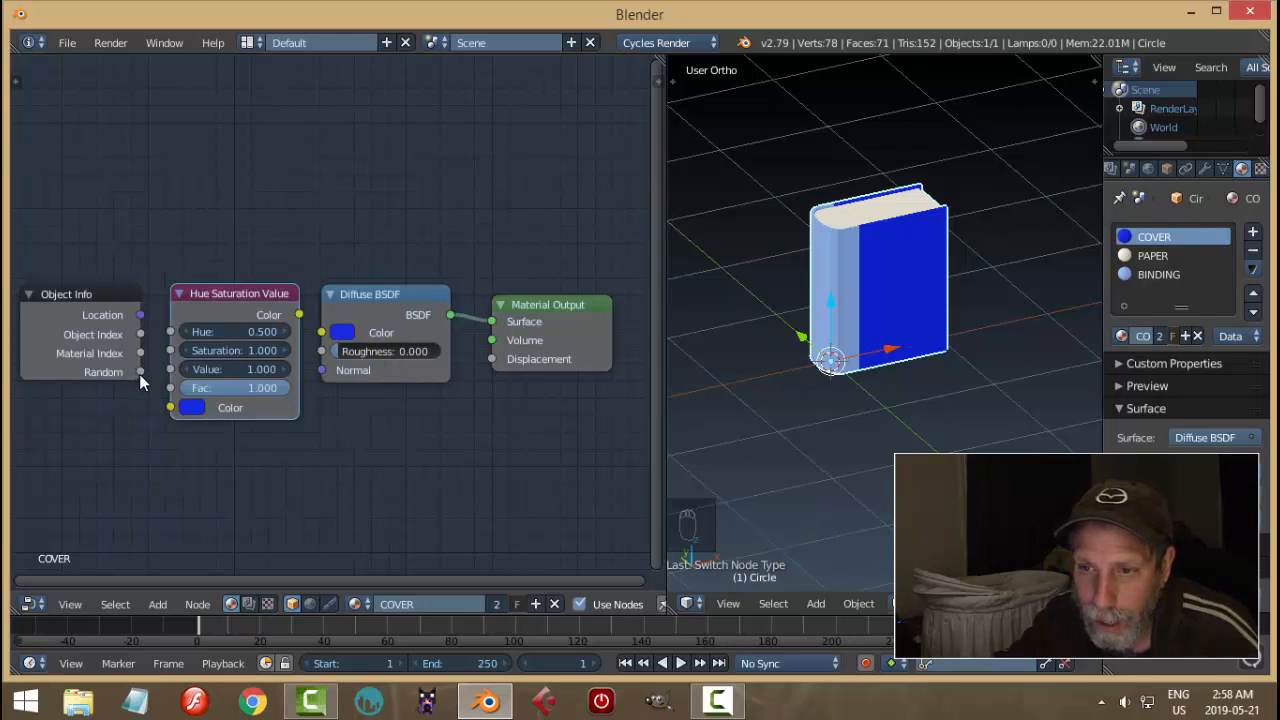
left_click_drag(140, 370, 171, 334)
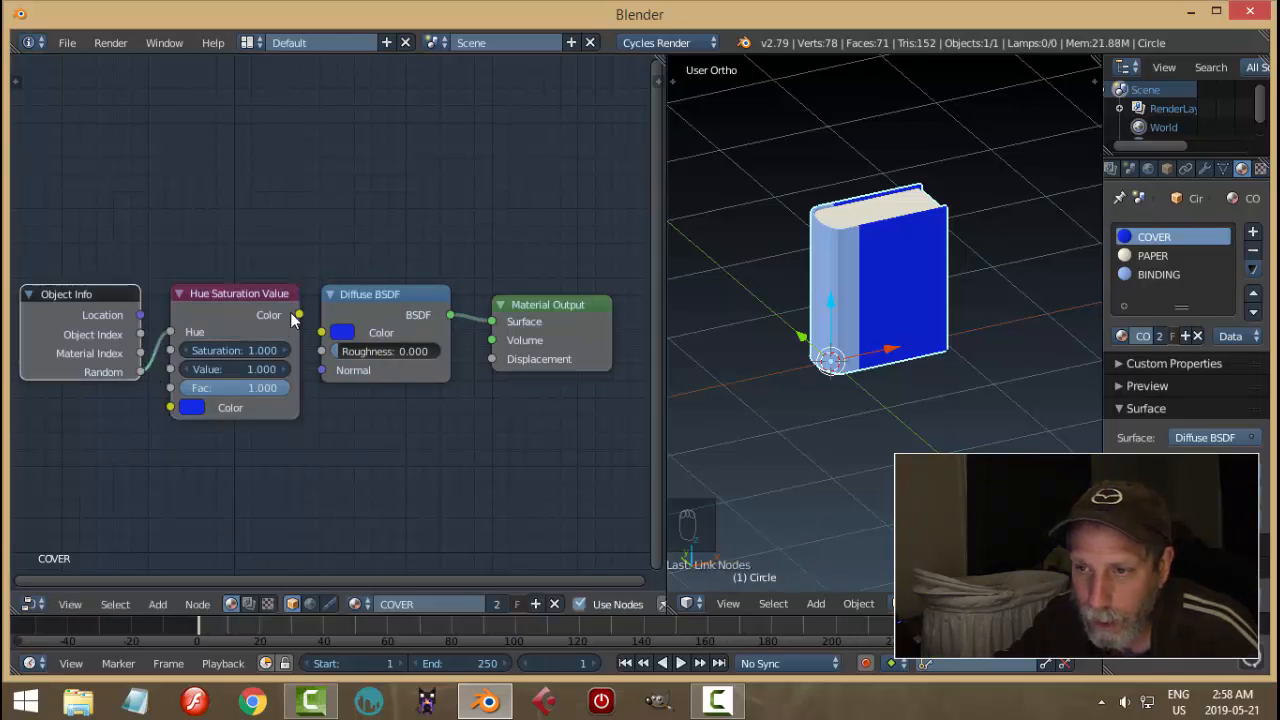
left_click_drag(298, 315, 323, 332)
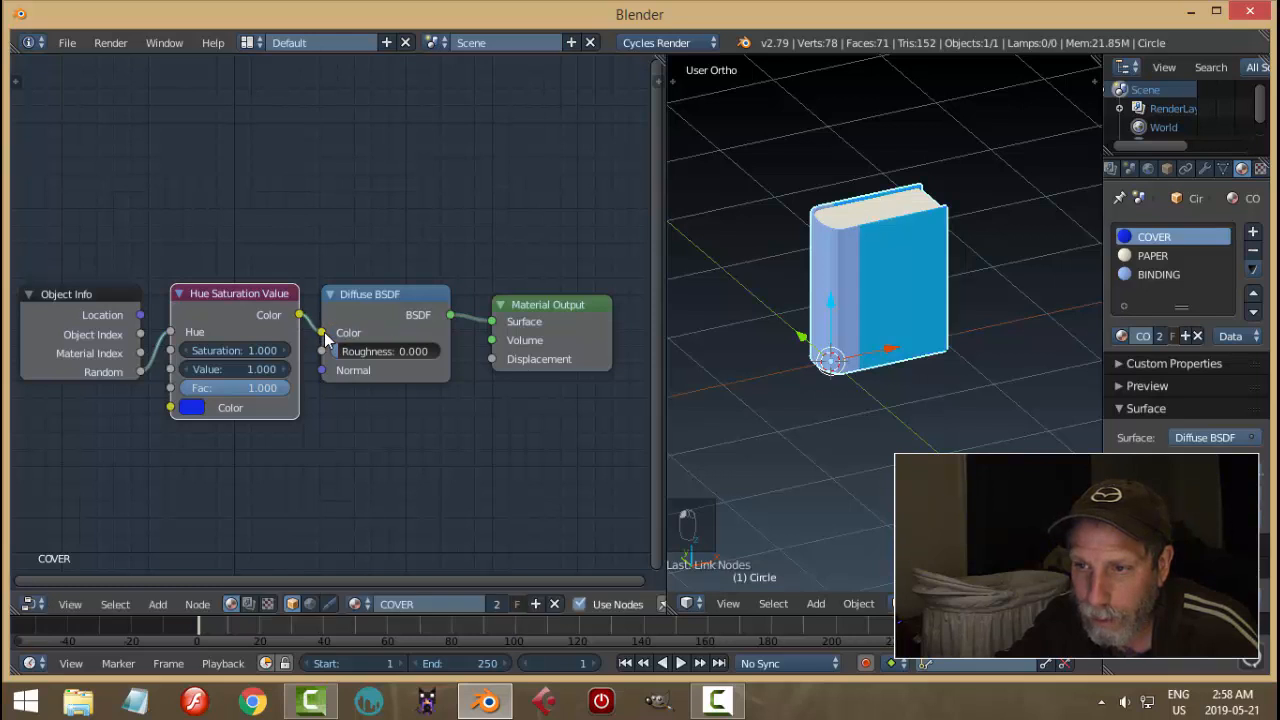
Duplicate the book four times, placing each copy beside the previous one along the Y axis to form a row of five.
middle_click_drag(874, 368, 835, 373, "shift")
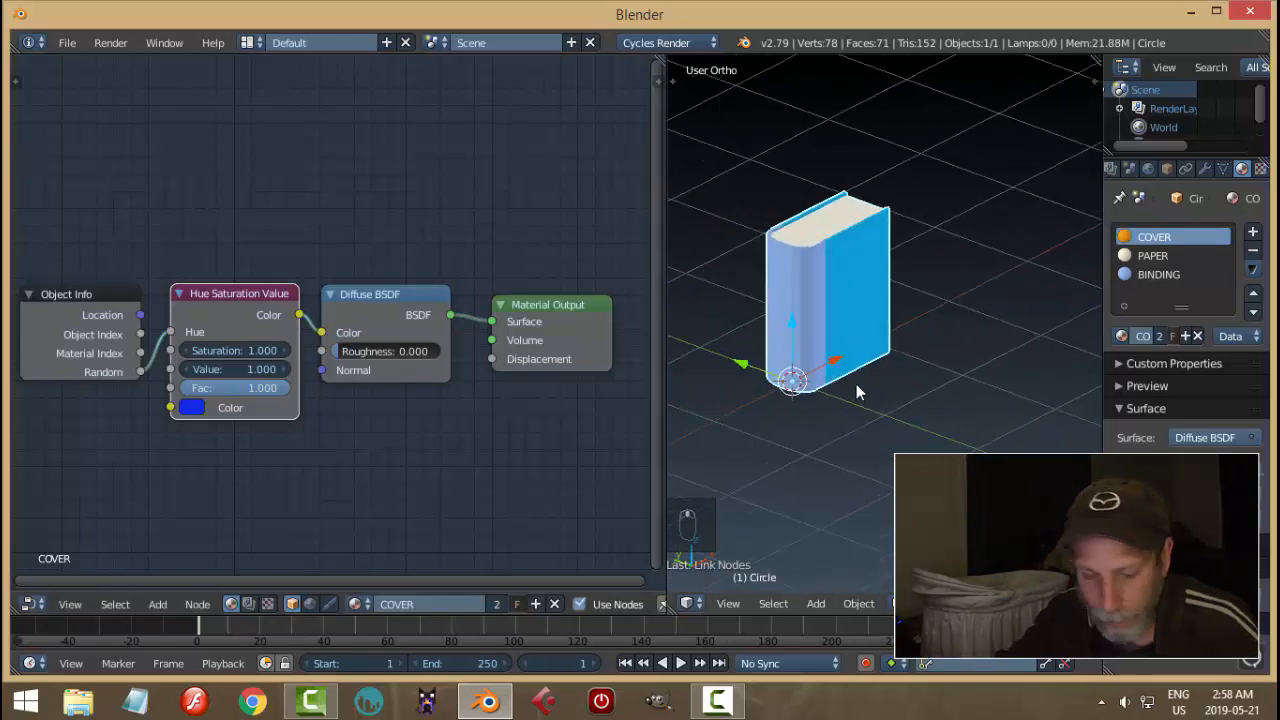
key("shift+d")
right_click(815, 388)
left_click_drag(745, 363, 796, 390)
middle_click_drag(878, 430, 824, 386, "shift")
key("shift+d")
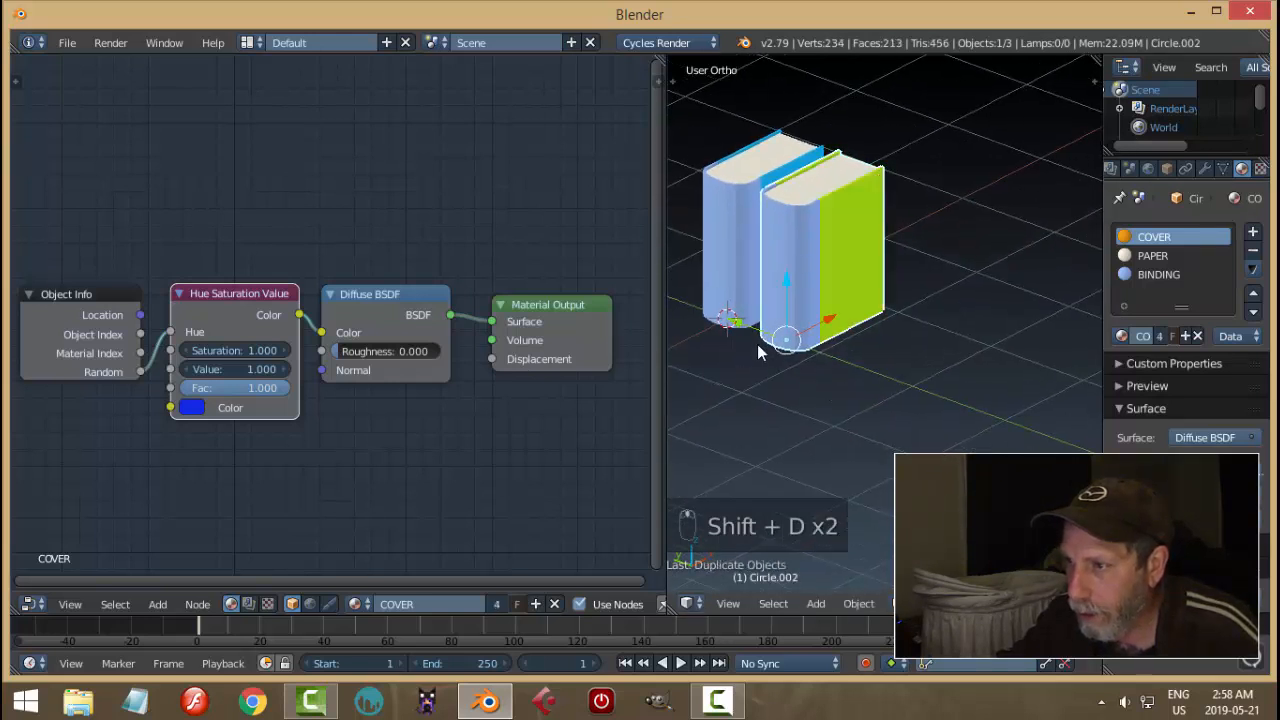
left_click_drag(785, 360, 851, 402)
key("shift+d")
right_click(883, 411)
middle_click_drag(908, 432, 874, 382, "shift")
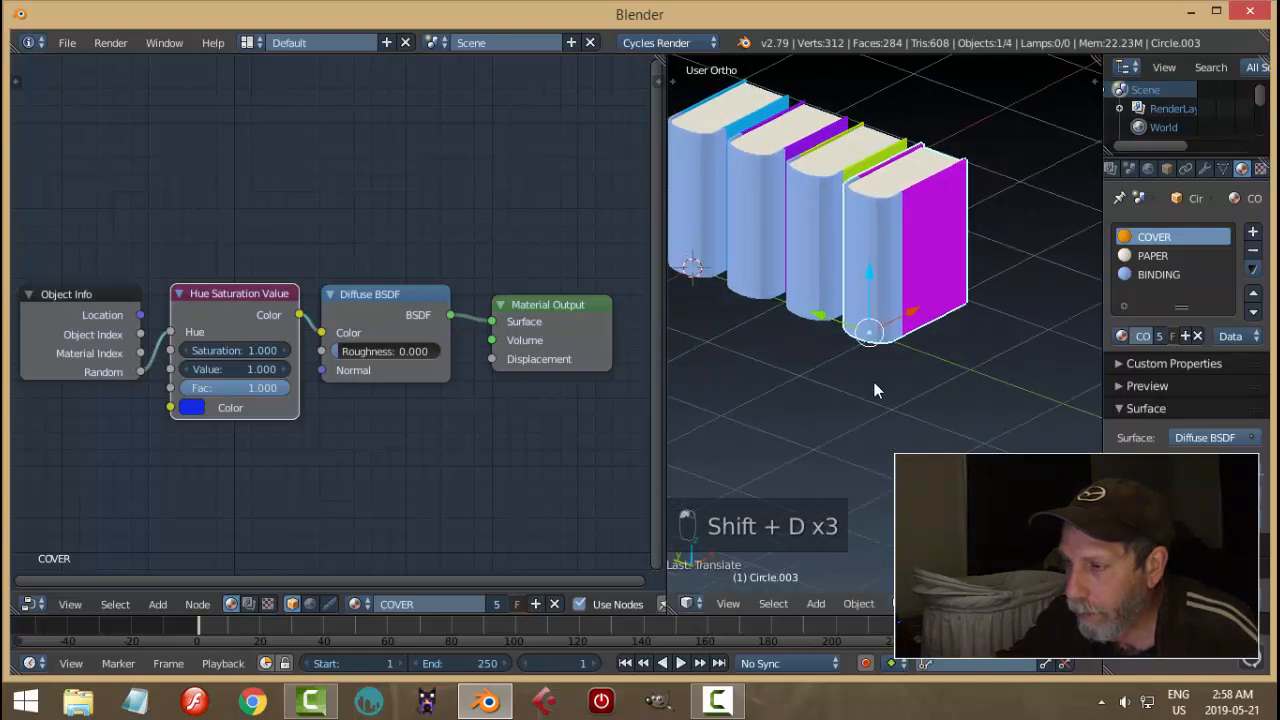
key("shift+d")
right_click(873, 383)
left_click_drag(826, 317, 940, 360)
Duplicate all five books and offset the copies along the X axis as a second row, with nothing left selected.
middle_click_drag(940, 360, 875, 404)
left_click(860, 292, "shift")
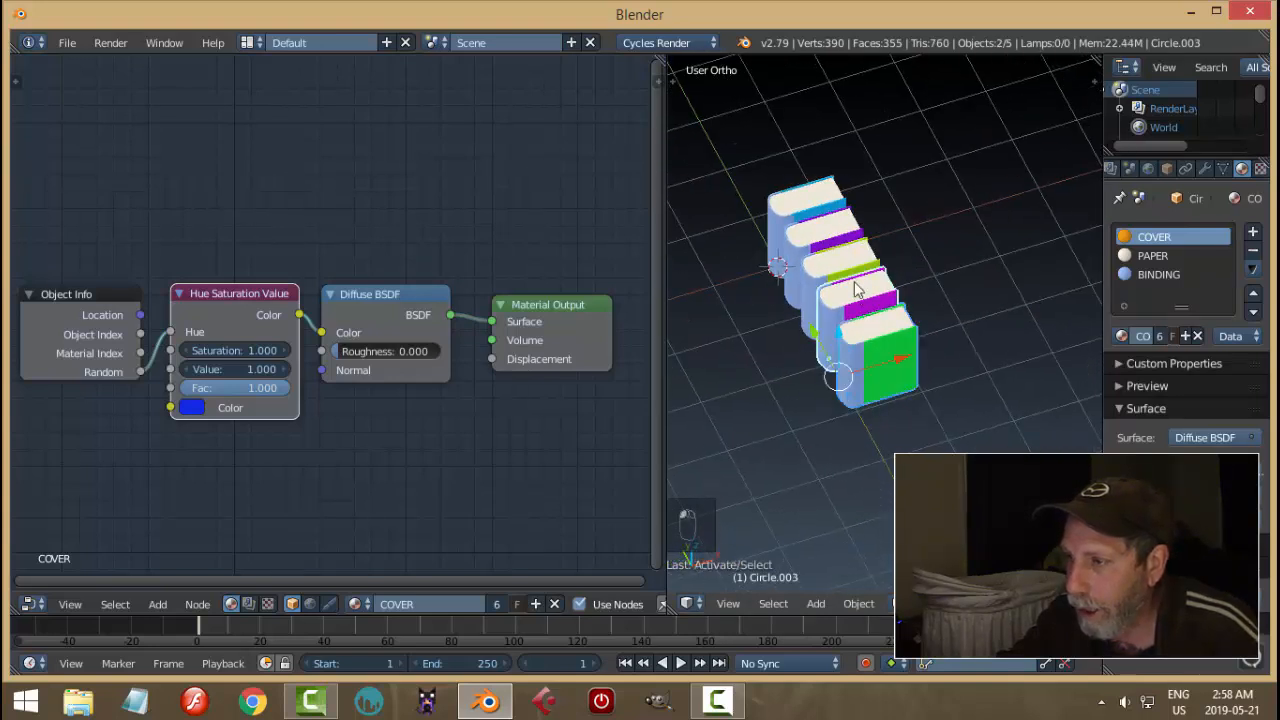
left_click(842, 258, "shift")
left_click(829, 231, "shift")
left_click(818, 221, "shift")
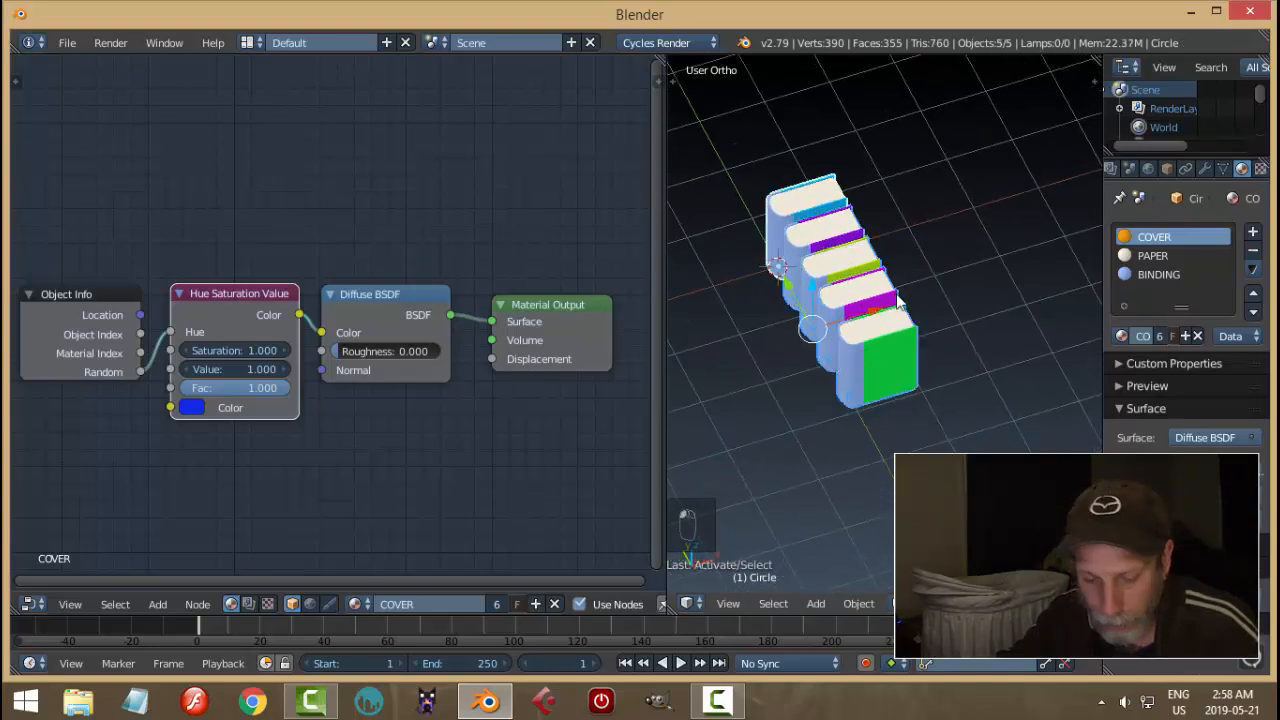
key("shift+d")
right_click(860, 308)
left_click_drag(873, 316, 942, 394)
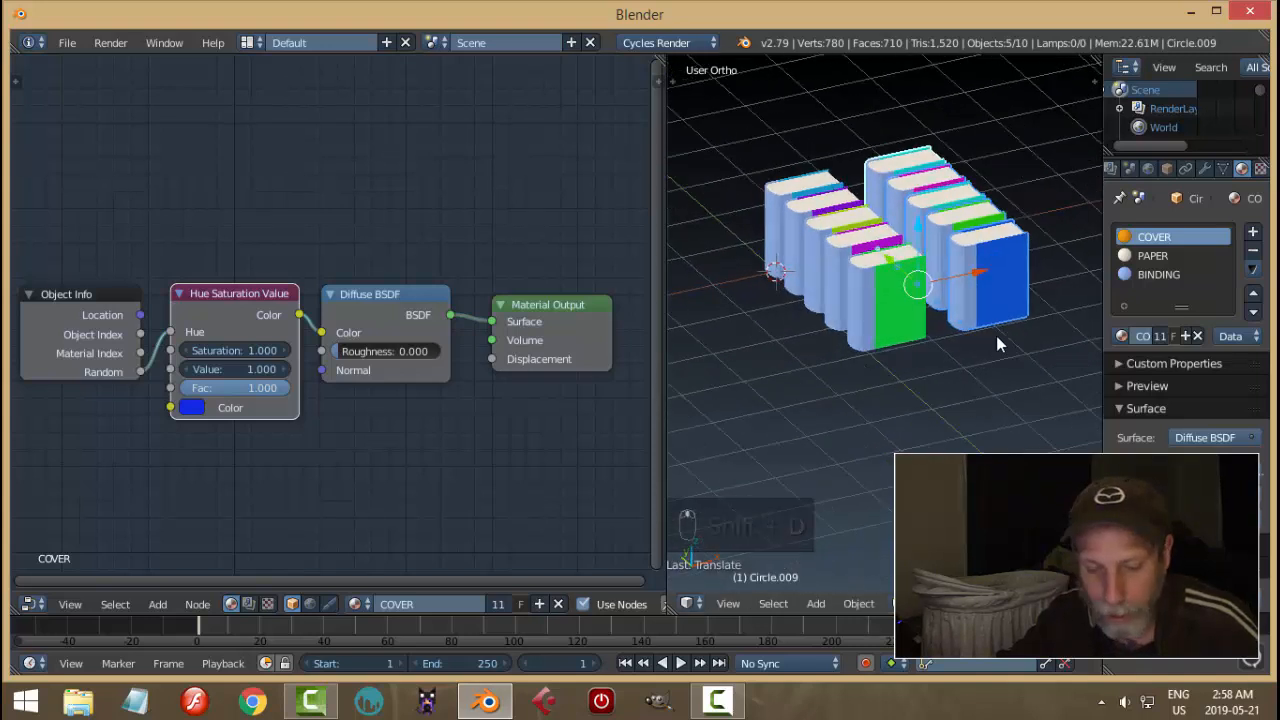
key("a")
middle_click_drag(996, 337, 933, 359)
scroll(1019, 341, "up", 3)
scroll(933, 359, "down", 3)
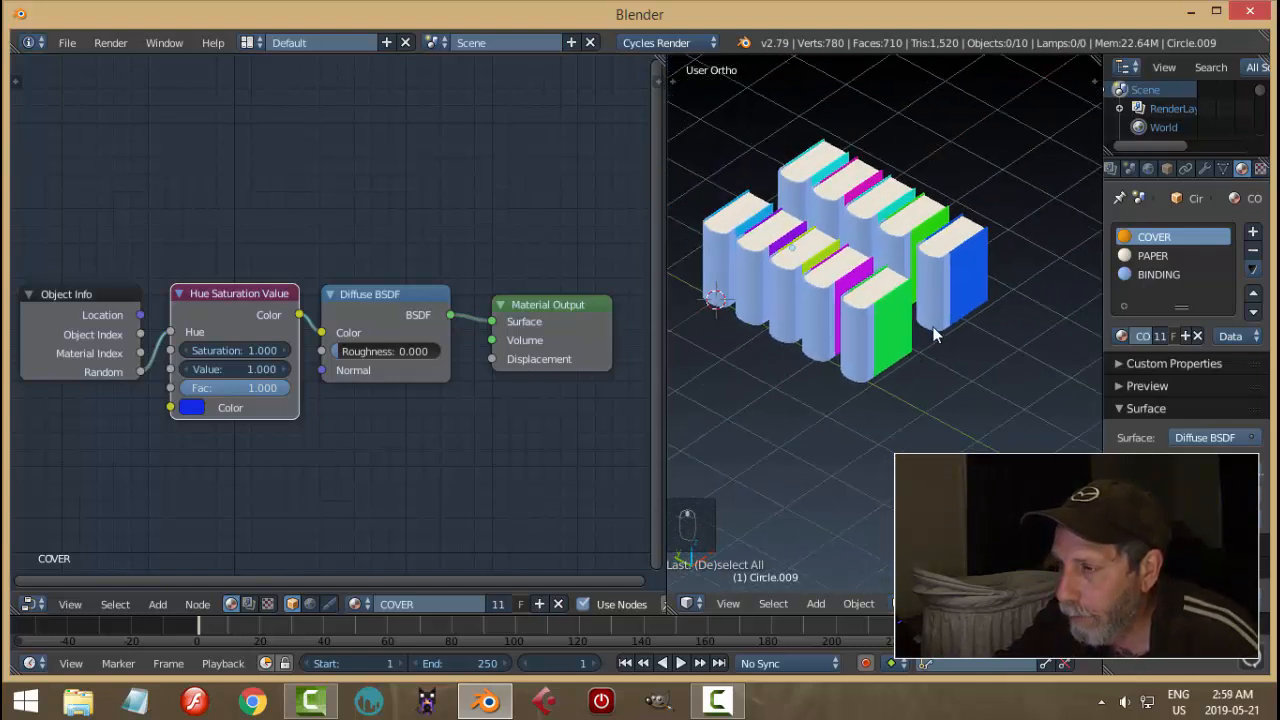
Display the BINDING material's nodes and place its Diffuse BSDF node slightly closer to the Material Output.
left_click(1150, 276)
left_click_drag(325, 317, 353, 316)
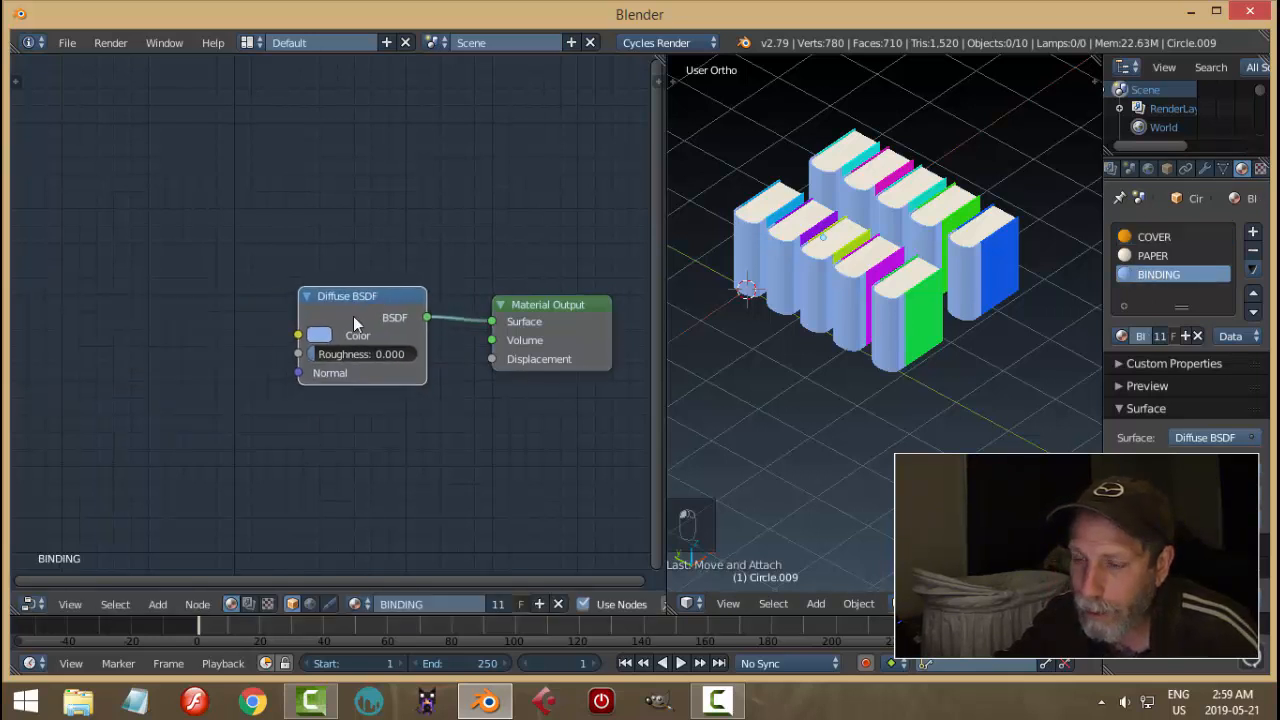
middle_click_drag(441, 412, 486, 420)
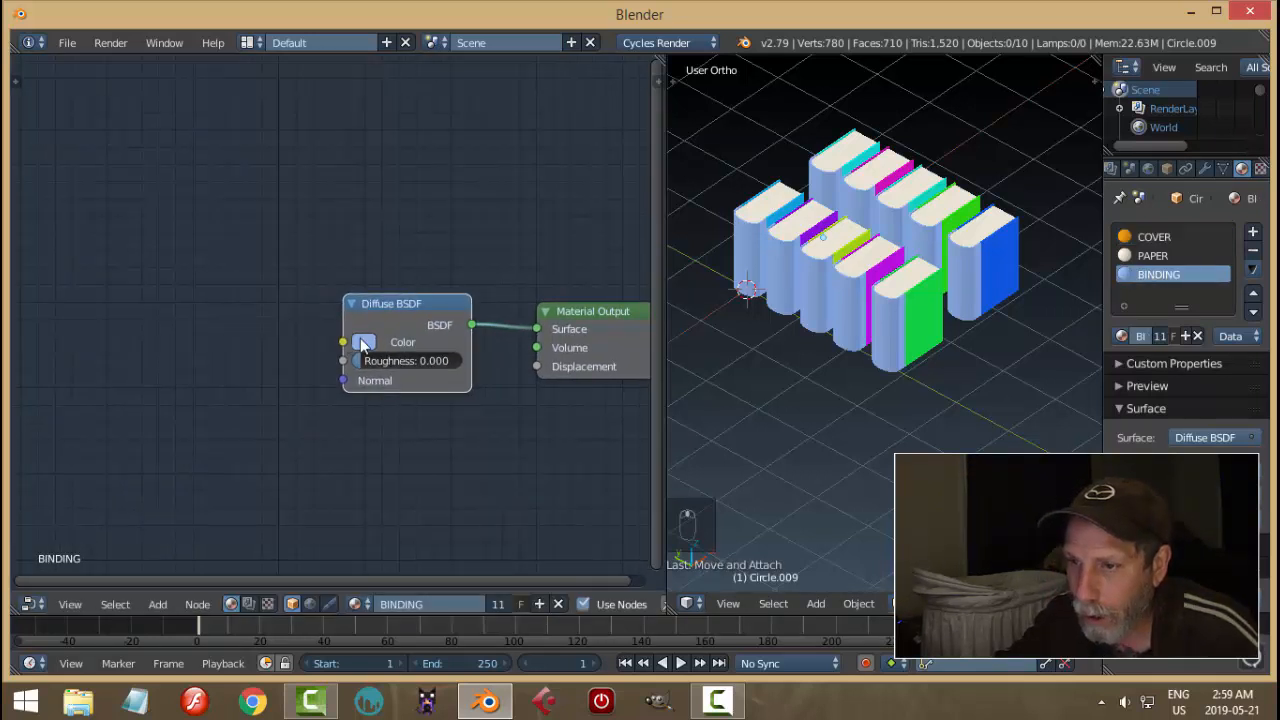
left_click(363, 343)
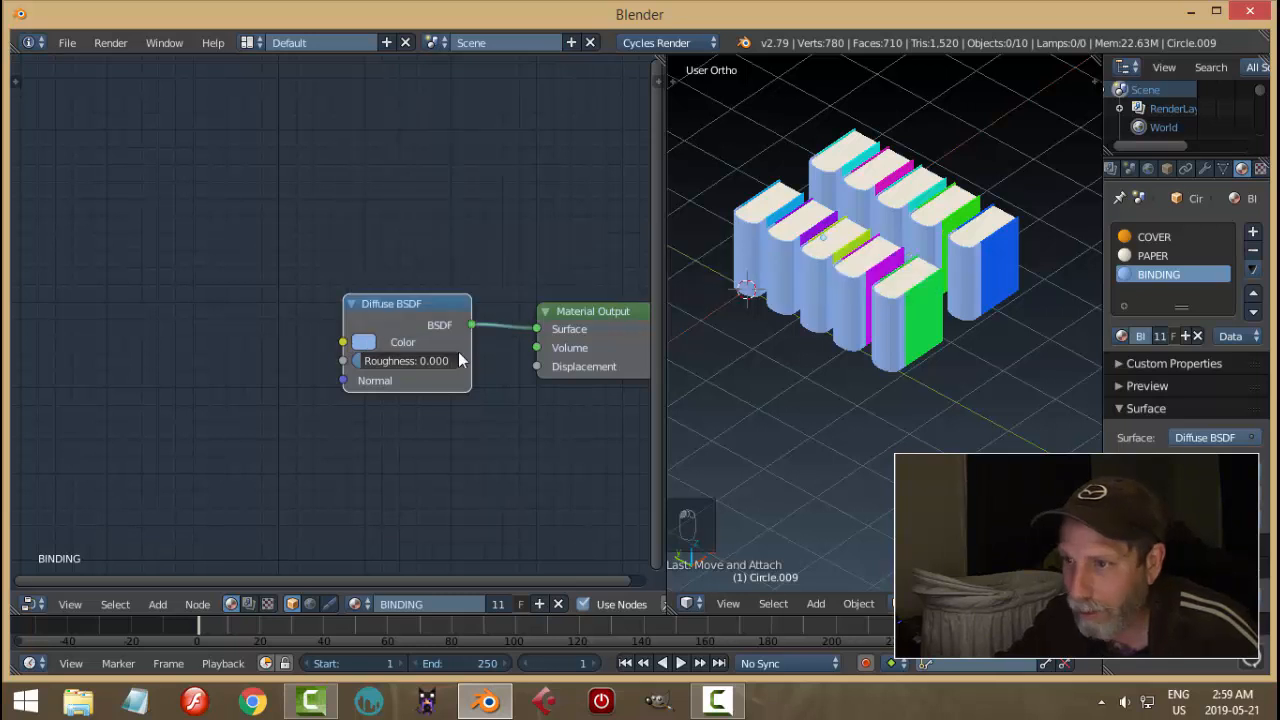
scroll(450, 362, "down", 1)
middle_click_drag(420, 383, 470, 393)
Place two duplicates of the BINDING material's Diffuse BSDF node in a row before the original node.
left_click(442, 314)
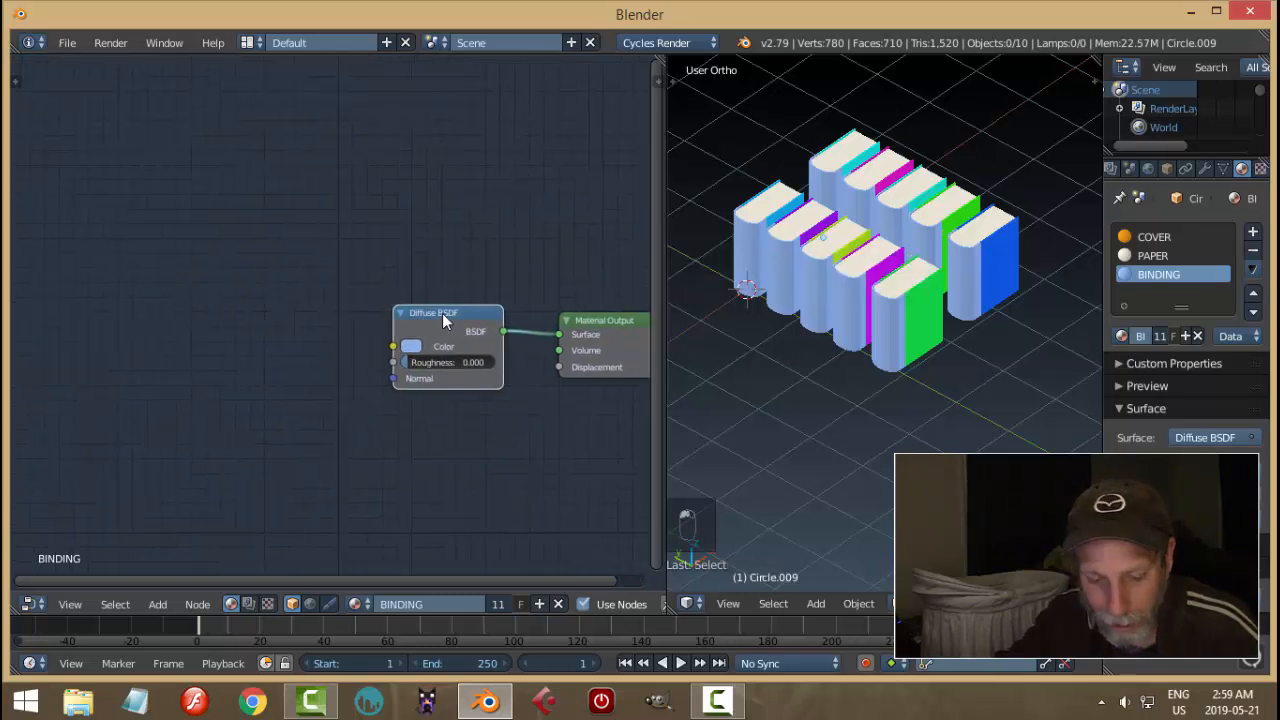
key("shift+d")
left_click(300, 311)
key("shift+d")
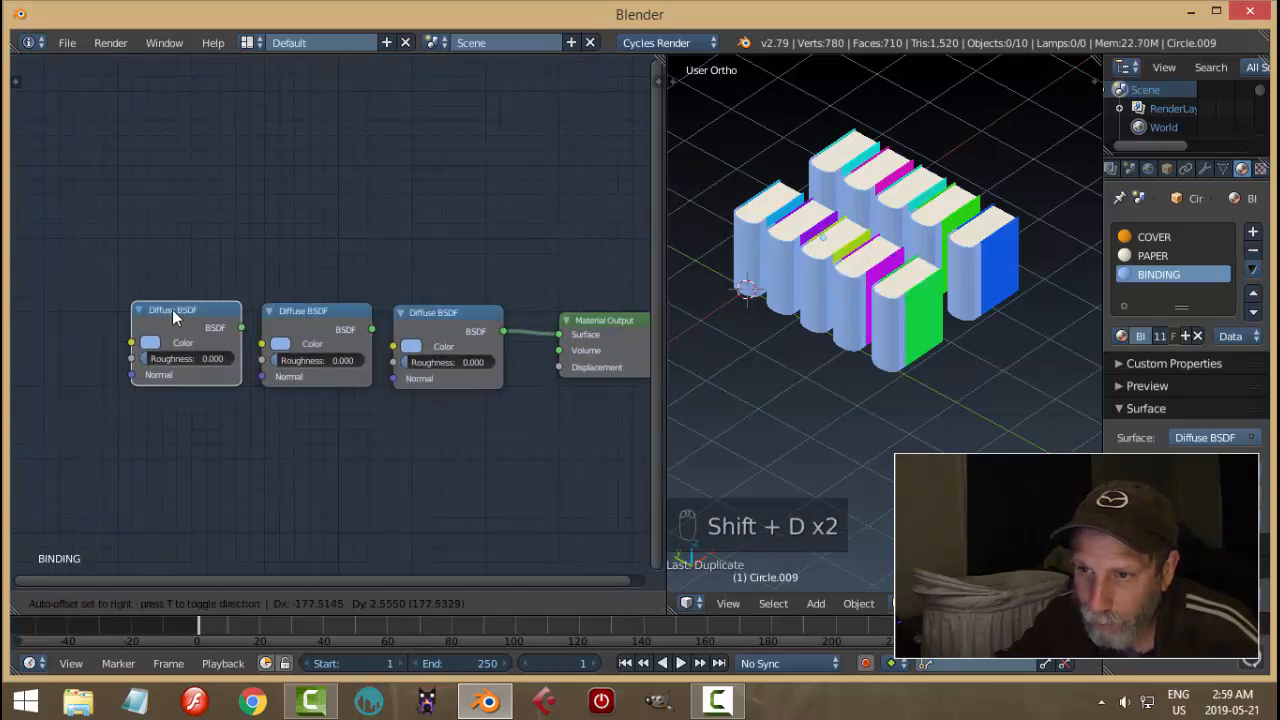
left_click(174, 316)
Switch the first Diffuse BSDF duplicate in the BINDING node row to an Object Info node.
key("shift+s")
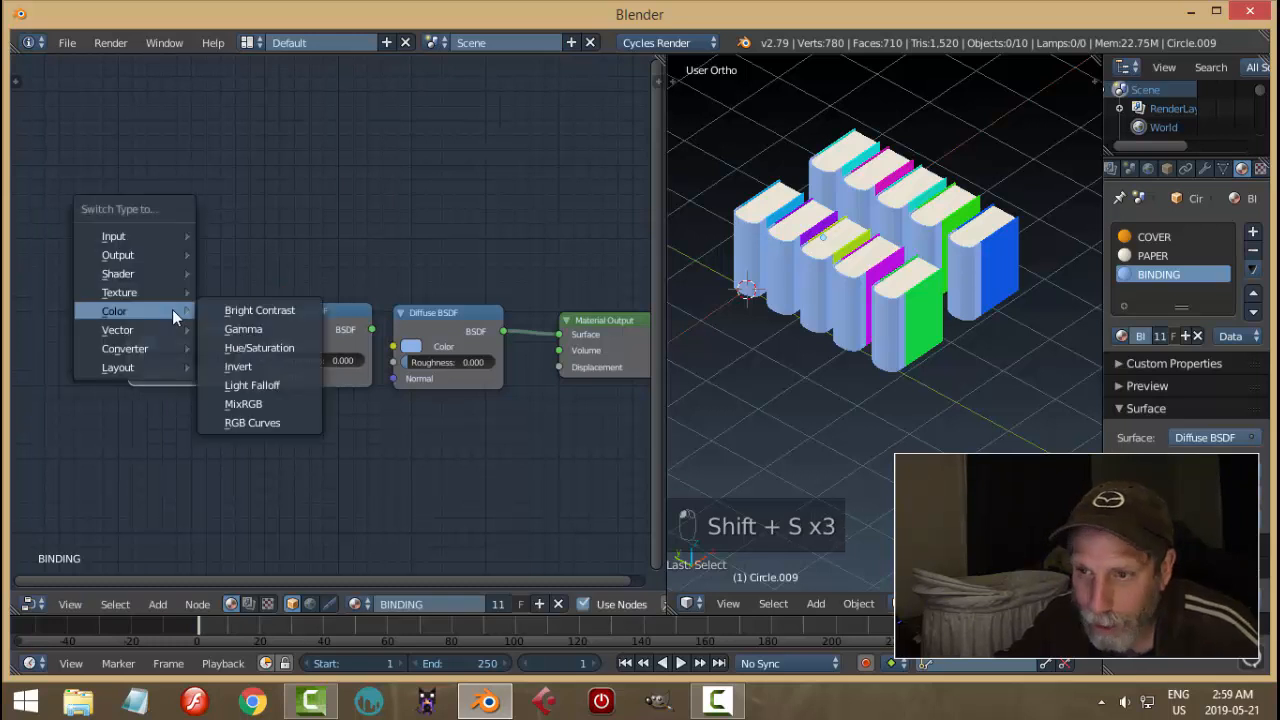
mouse_move(154, 238)
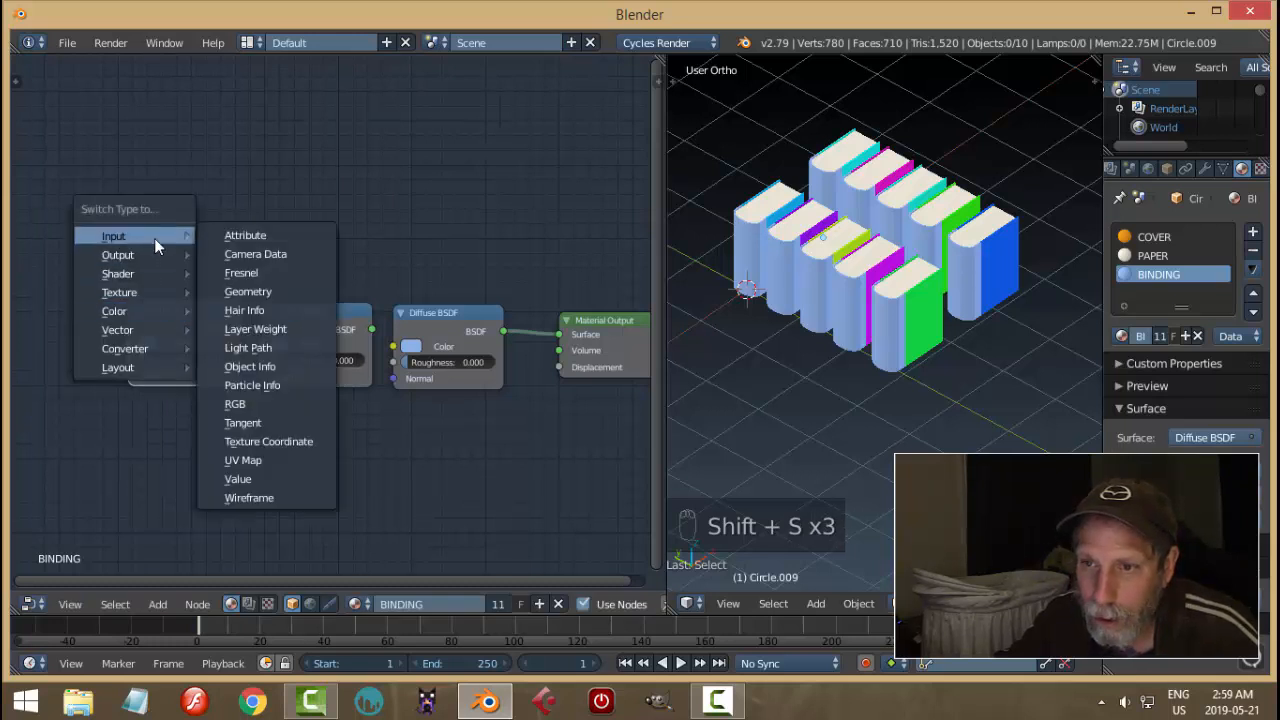
left_click(247, 364)
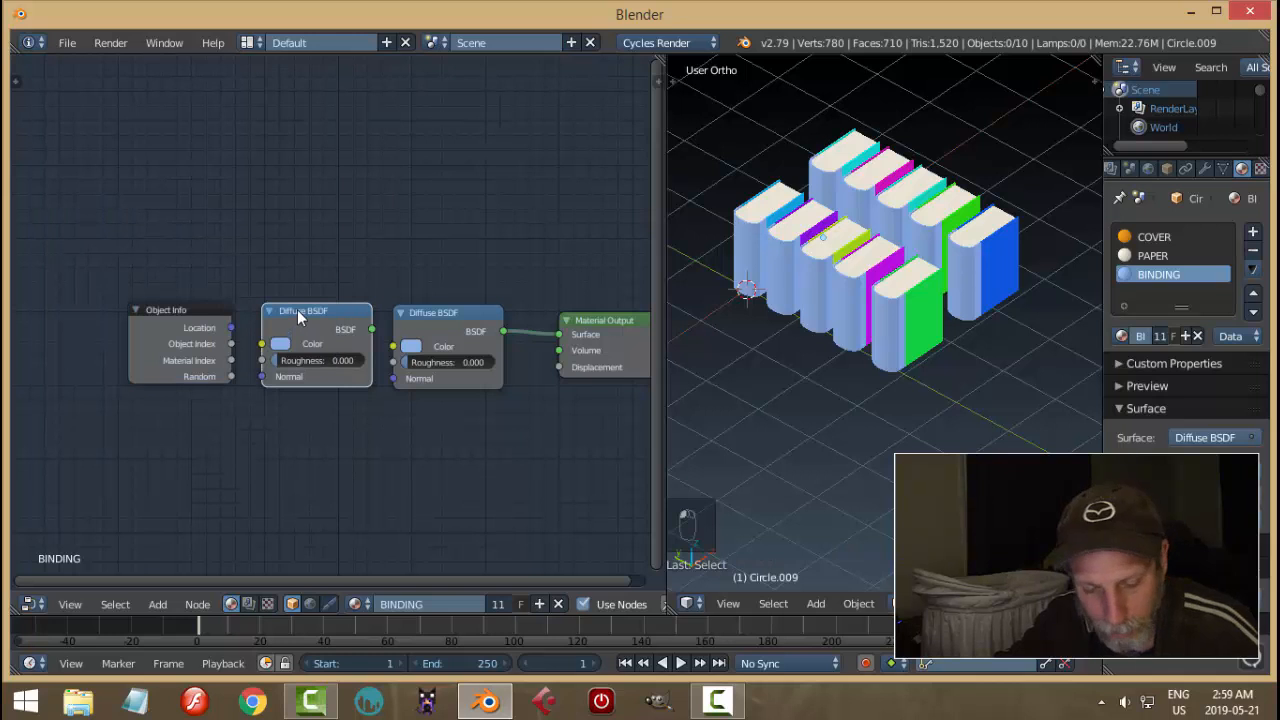
Switch BINDING's middle Diffuse BSDF to Hue/Saturation, and link Object Info's Random to its Hue and its Color output to the remaining Diffuse BSDF's Color.
key("shift+s")
mouse_move(269, 385)
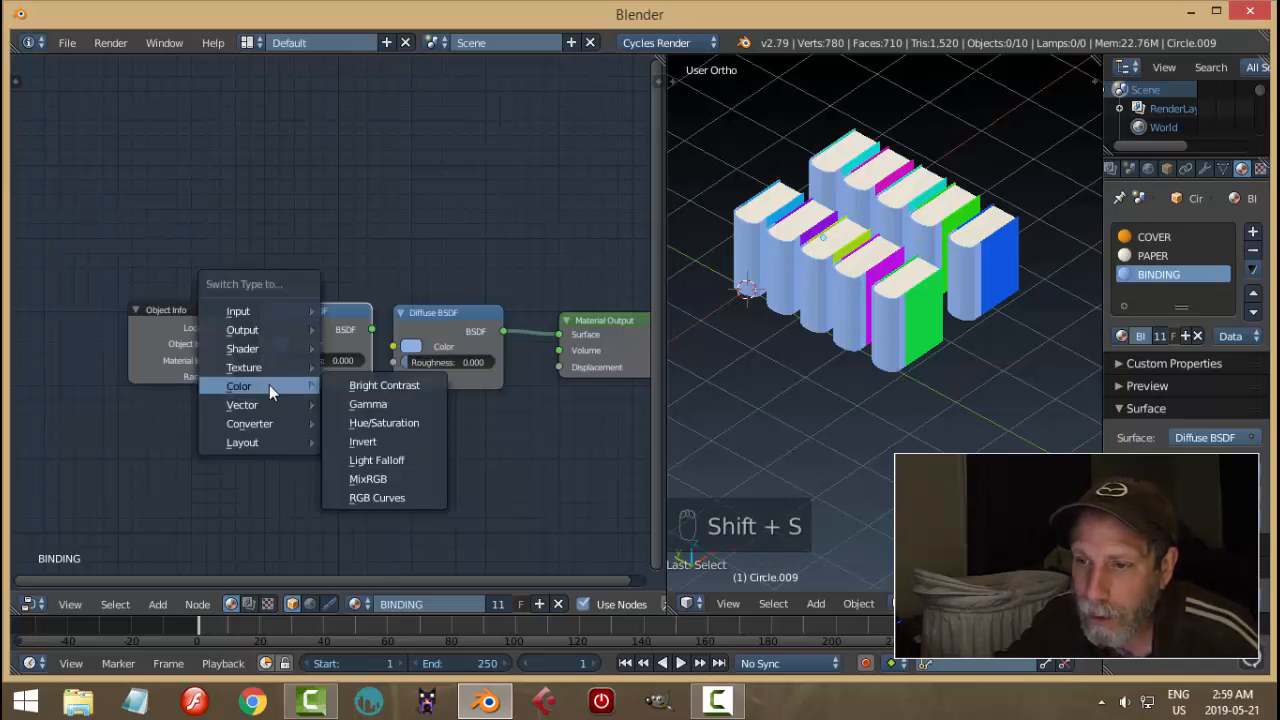
left_click(366, 423)
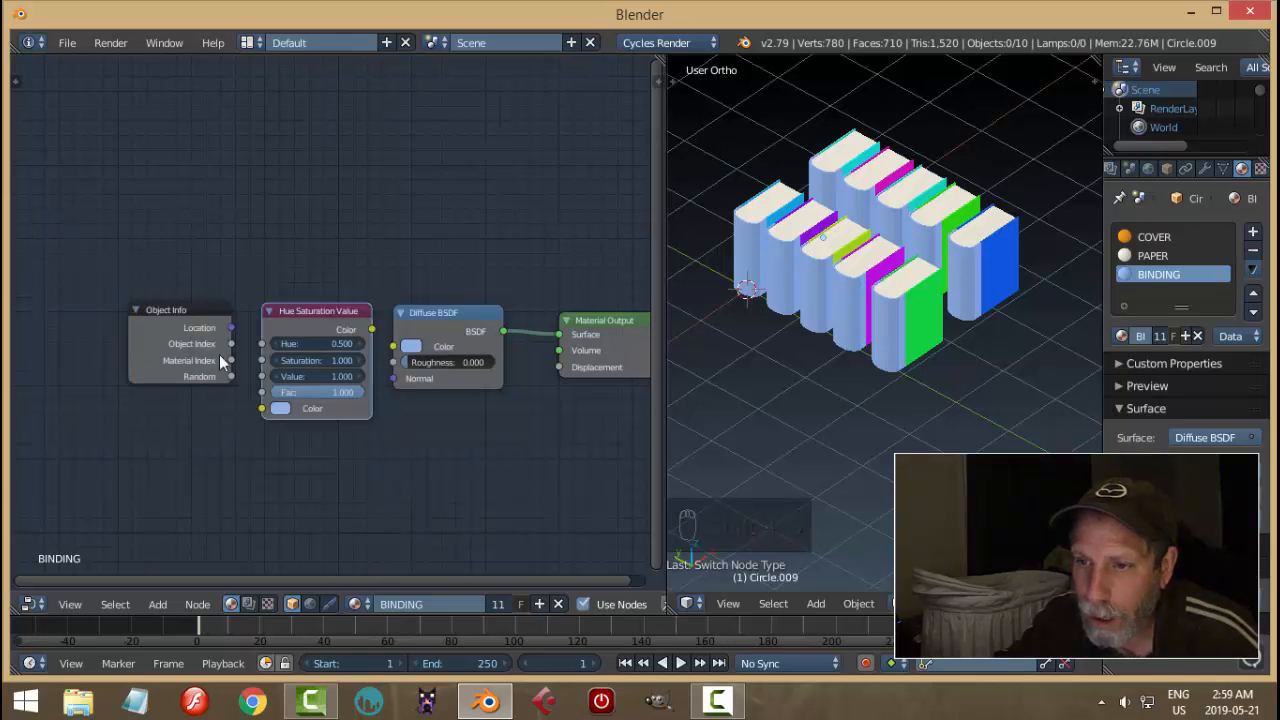
scroll(220, 360, "up", 2)
left_click_drag(195, 335, 249, 291)
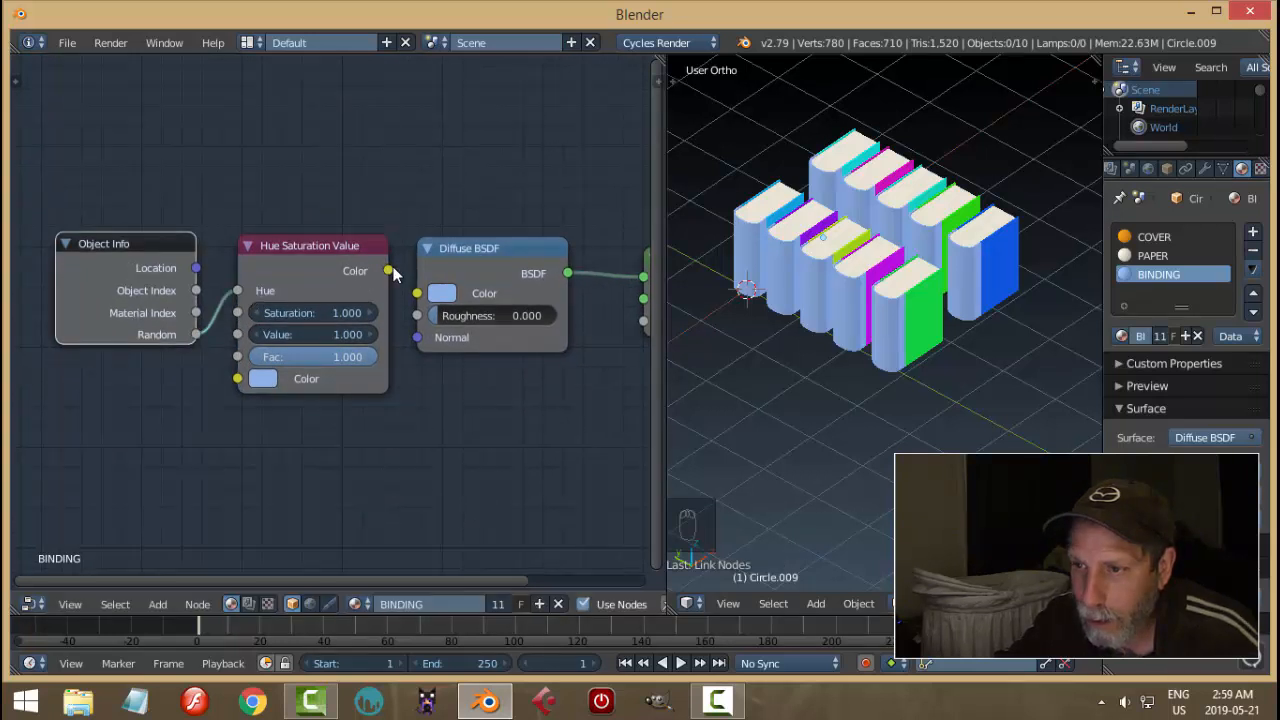
left_click_drag(389, 271, 418, 295)
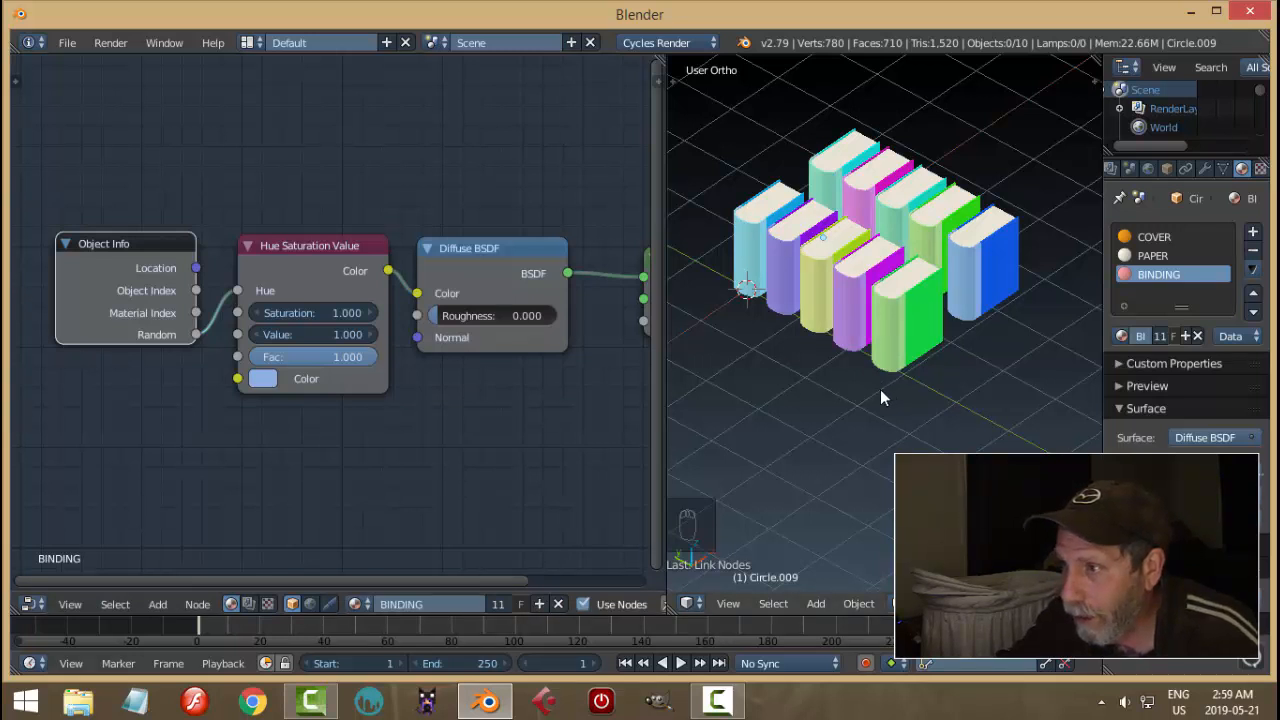
Duplicate all ten books and place the copies at the end of both rows along the Y axis, with nothing left selected.
scroll(884, 390, "up", 1)
scroll(940, 393, "down", 2)
mouse_move(940, 394)
middle_mouse_down()
mouse_move(922, 352)
mouse_move(891, 390)
mouse_move(950, 404)
middle_mouse_up()
key("a")
scroll(924, 372, "down", 2)
key("shift+d")
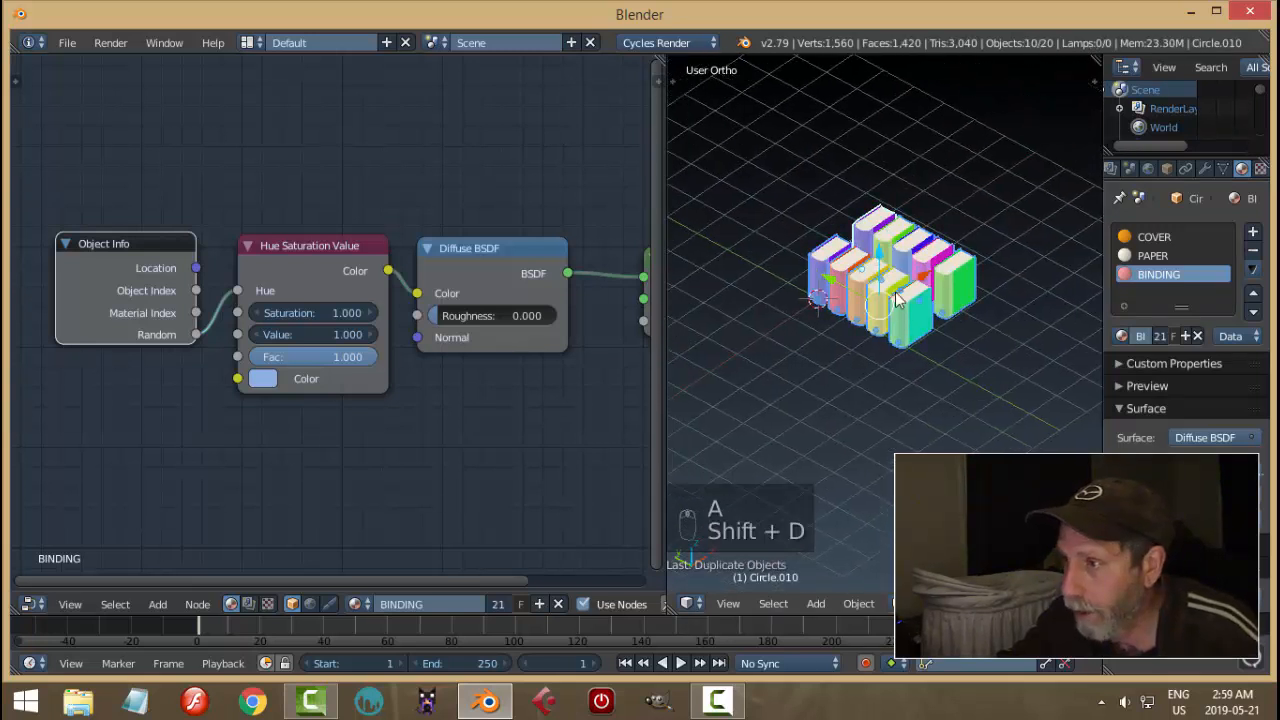
left_click(923, 374)
key("a")
Select the original book at the start of the front row so its COVER material nodes are displayed.
middle_click_drag(953, 385, 864, 362, "shift")
scroll(930, 400, "up", 2)
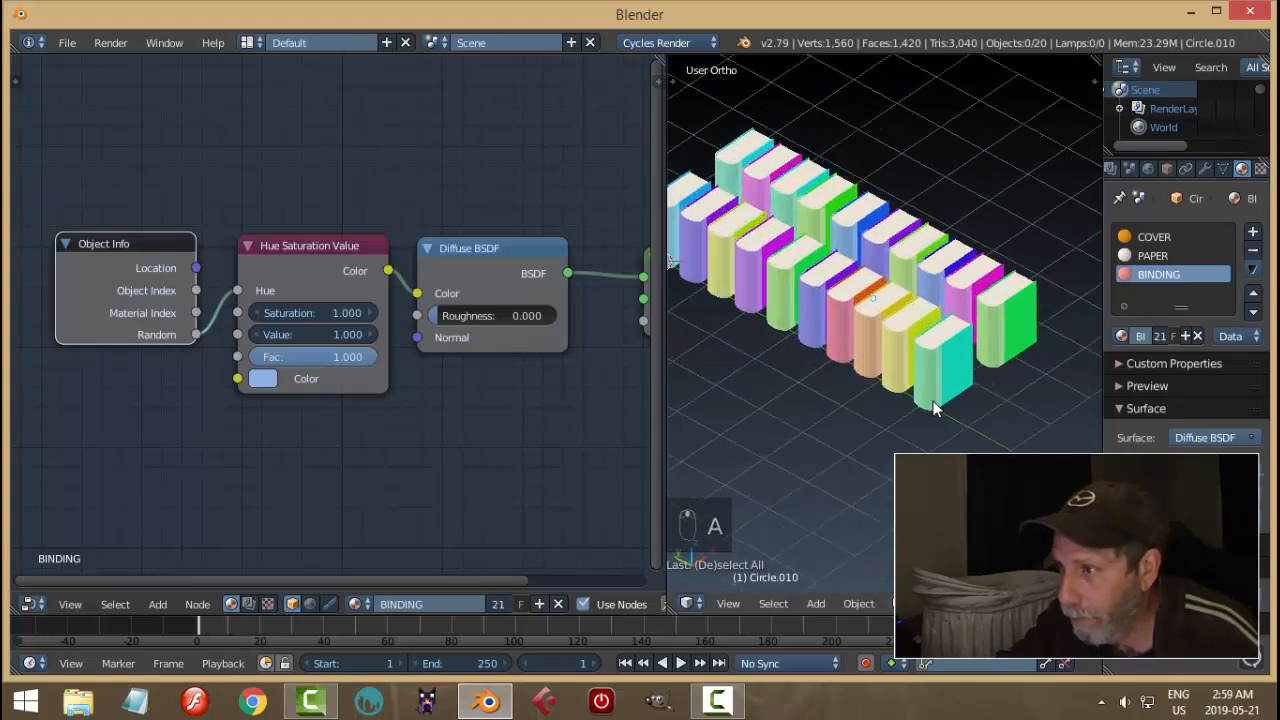
middle_click_drag(932, 401, 880, 372)
scroll(878, 368, "up", 2)
middle_click_drag(770, 308, 808, 383, "shift")
right_click(753, 290)
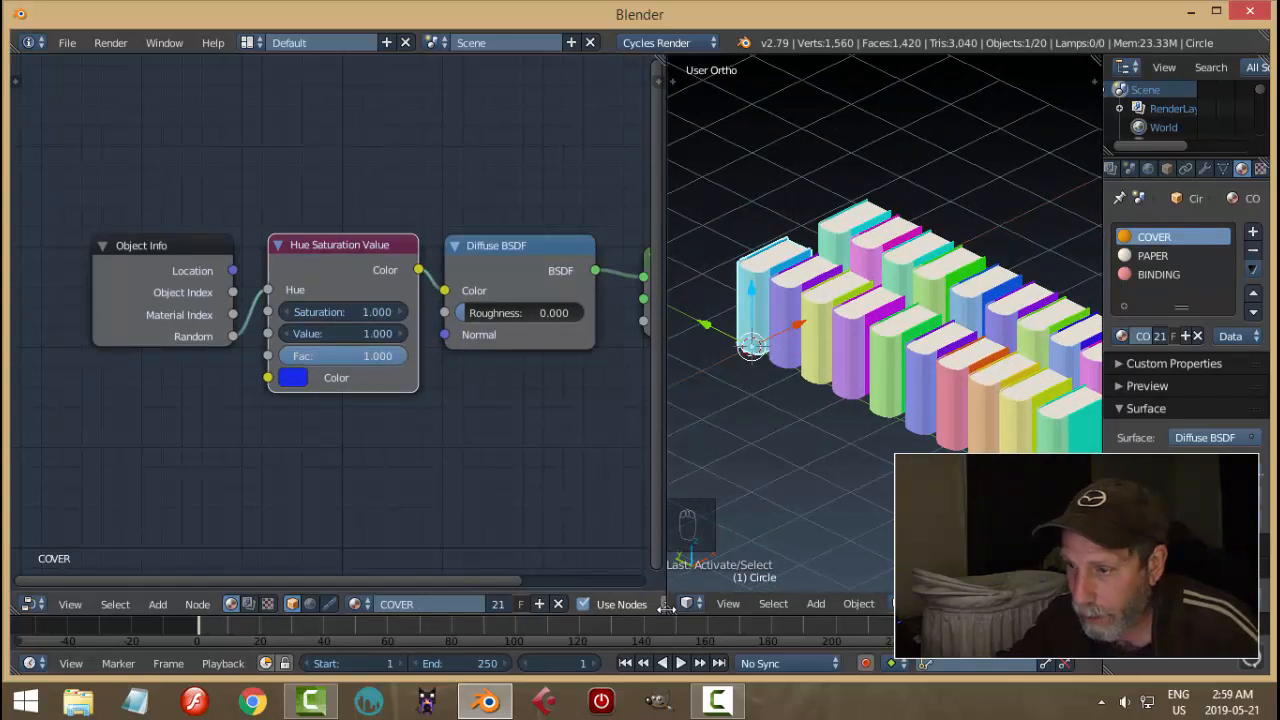
Expand the 3D view over the node editor, and shade the original book smooth with Auto Smooth enabled.
left_click_drag(662, 605, 407, 476)
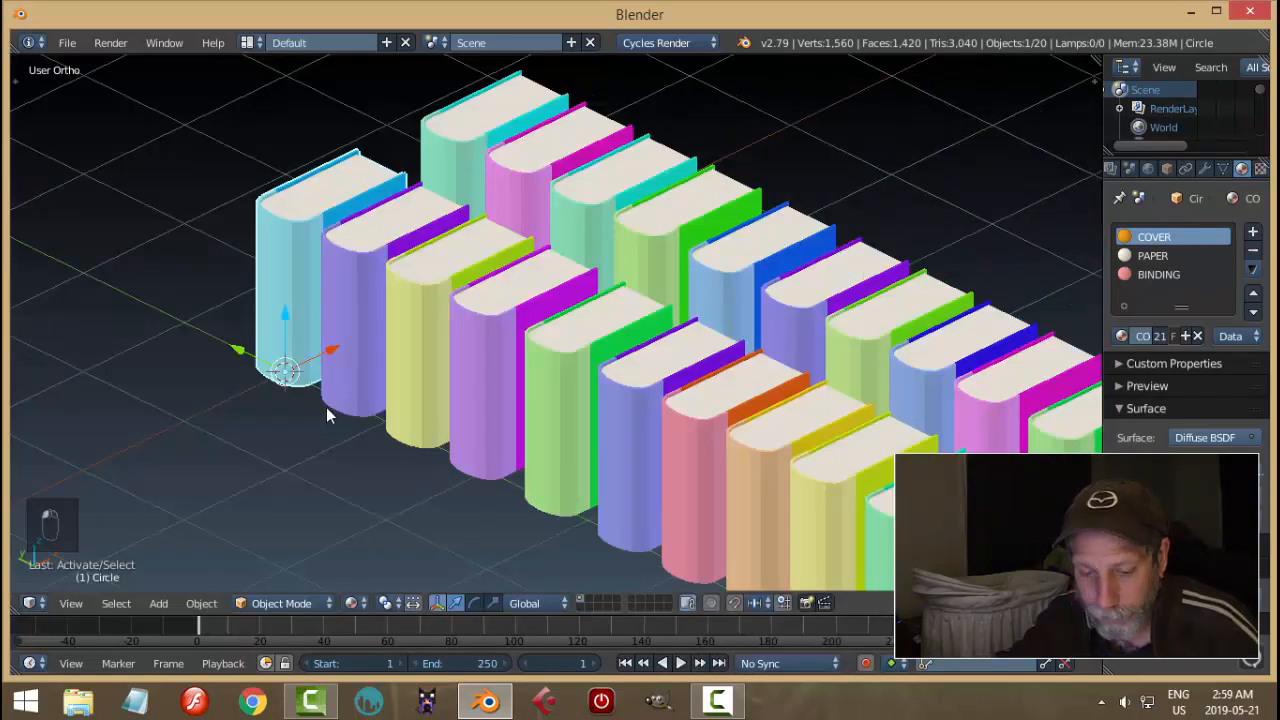
key("t")
left_click(76, 338)
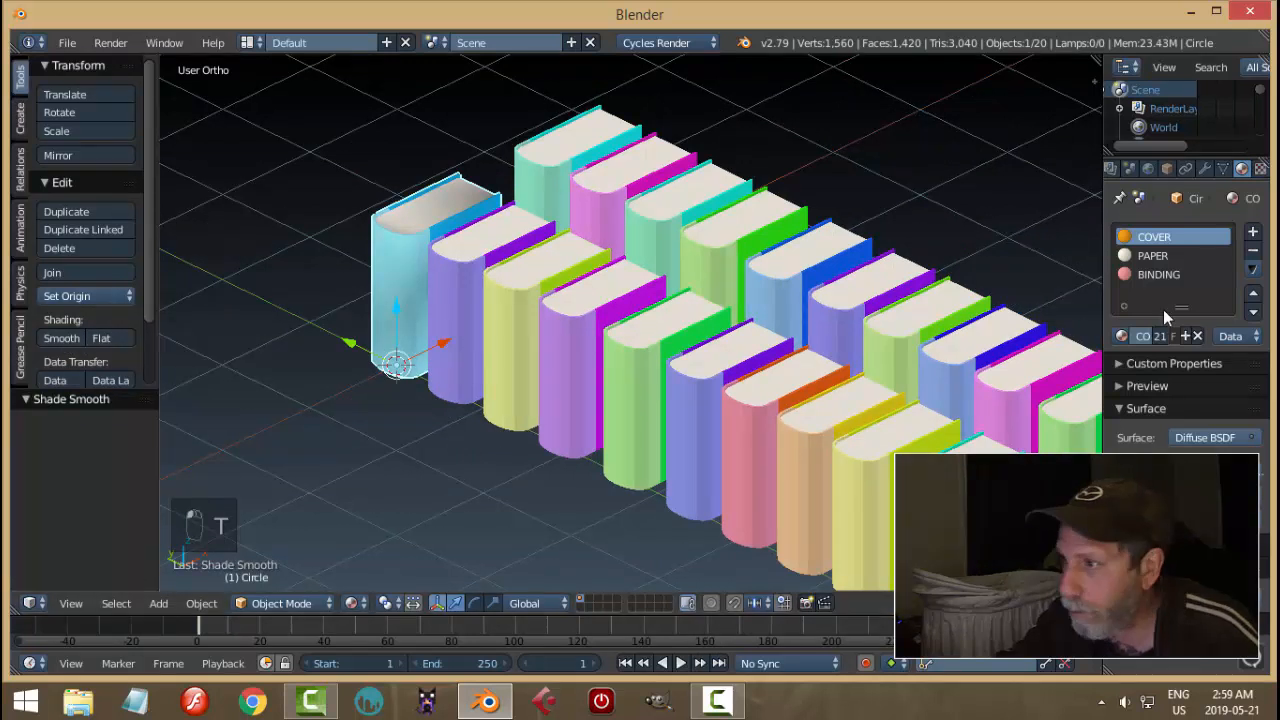
left_click(1222, 168)
left_click(1121, 288)
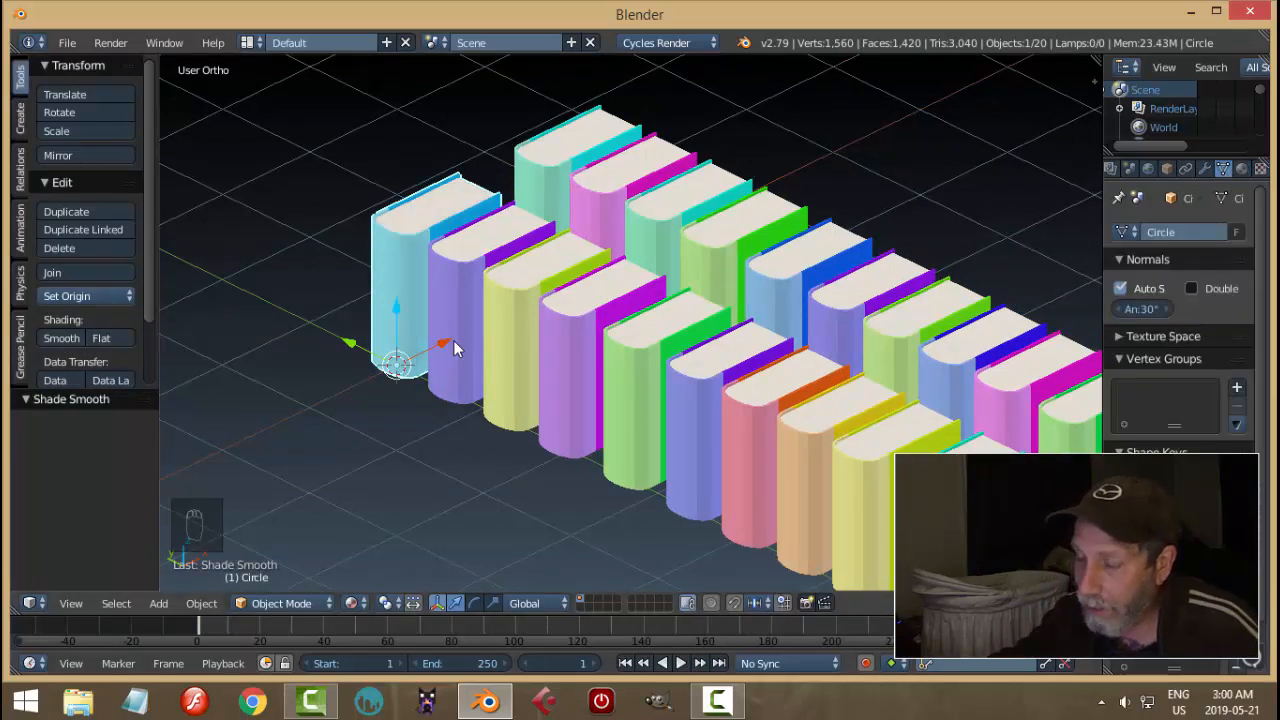
scroll(480, 345, "down", 1)
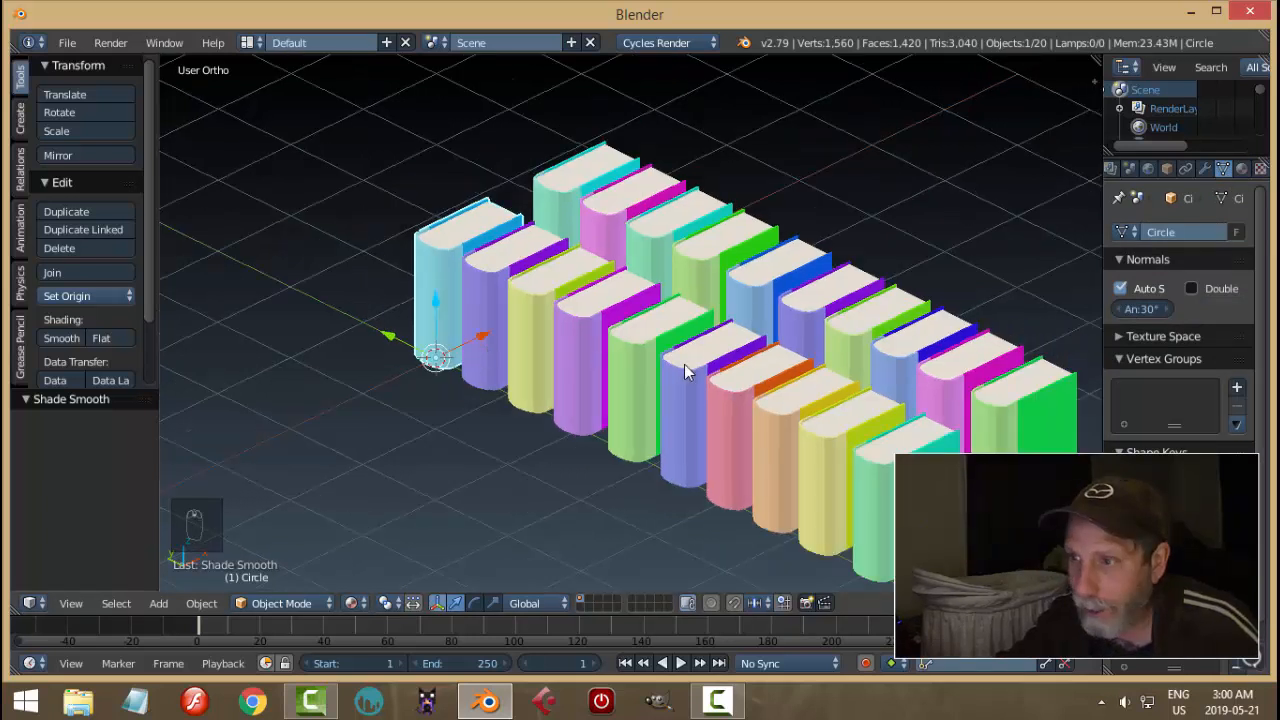
key("a")
key("a")
key("a")
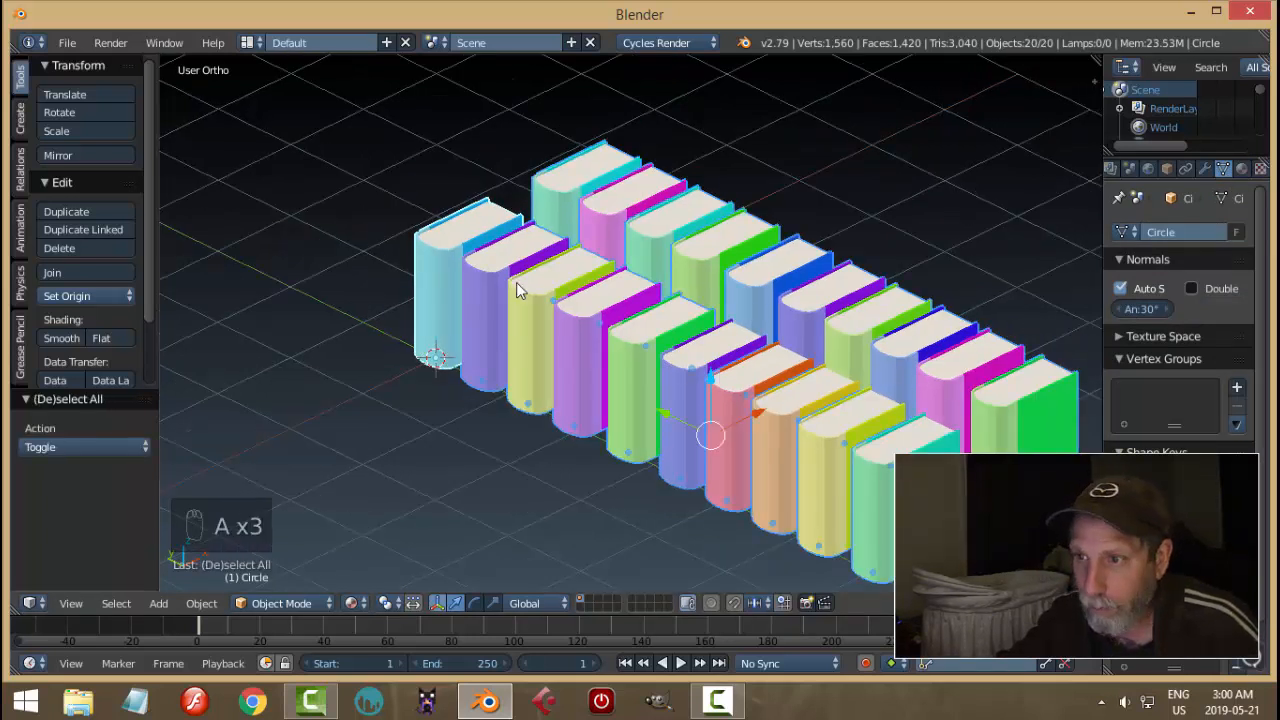
right_click(426, 282, "shift")
key("a")
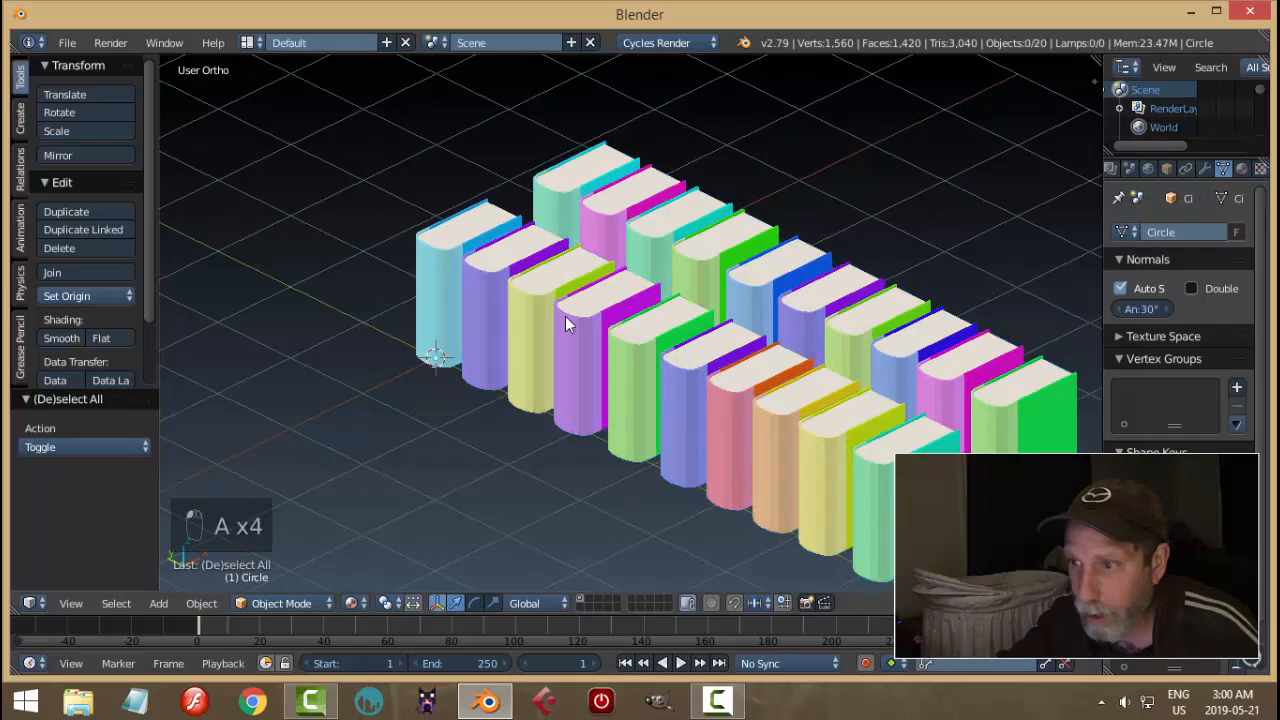
Link the original book's Object Data to the other nine front-row books, leaving nothing selected.
right_click(505, 272)
right_click(545, 285, "shift")
right_click(602, 316, "shift")
left_click(642, 339, "shift")
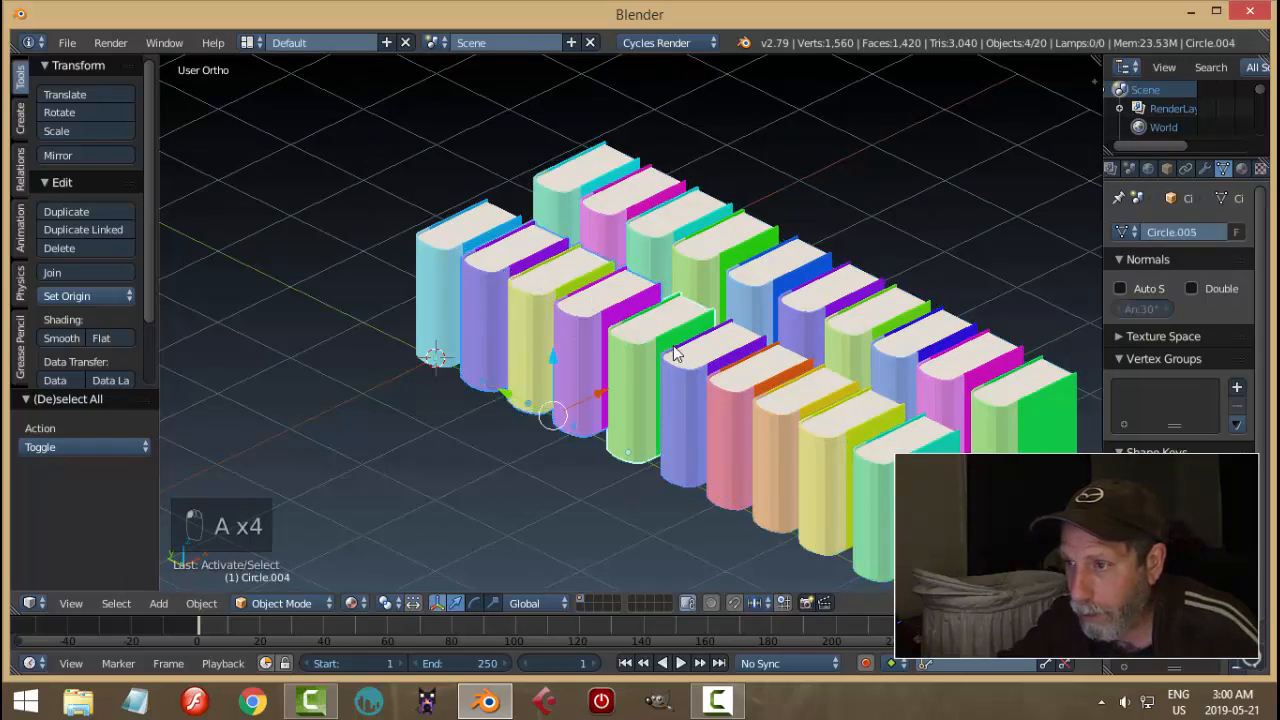
left_click(689, 355, "shift")
left_click(743, 379, "shift")
left_click(789, 397, "shift")
left_click(838, 430, "shift")
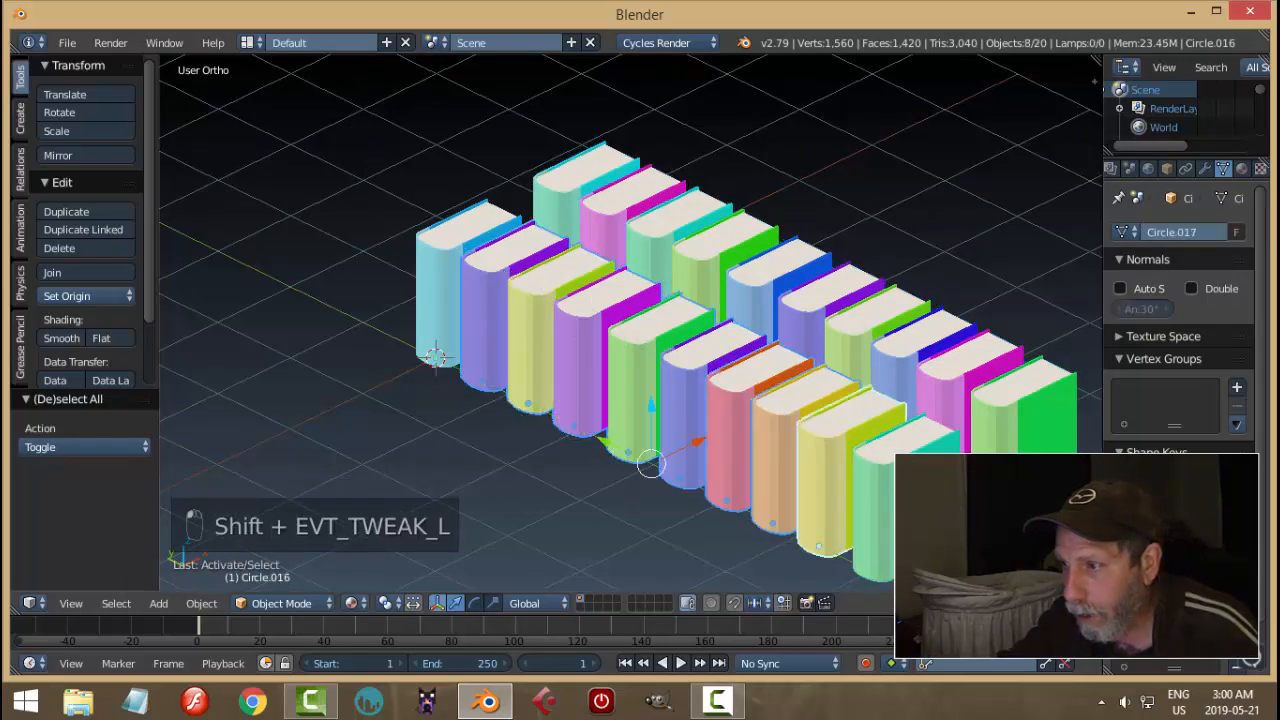
left_click(875, 500, "shift")
left_click(435, 271, "shift")
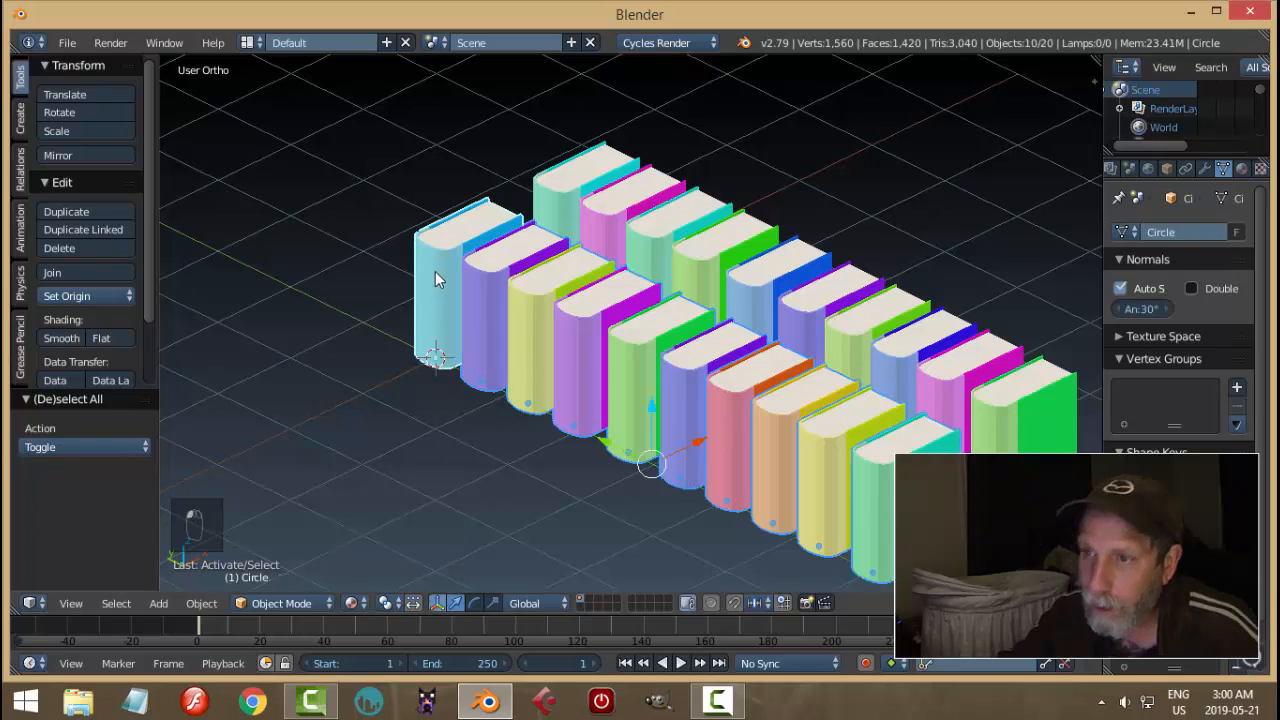
key("ctrl+l")
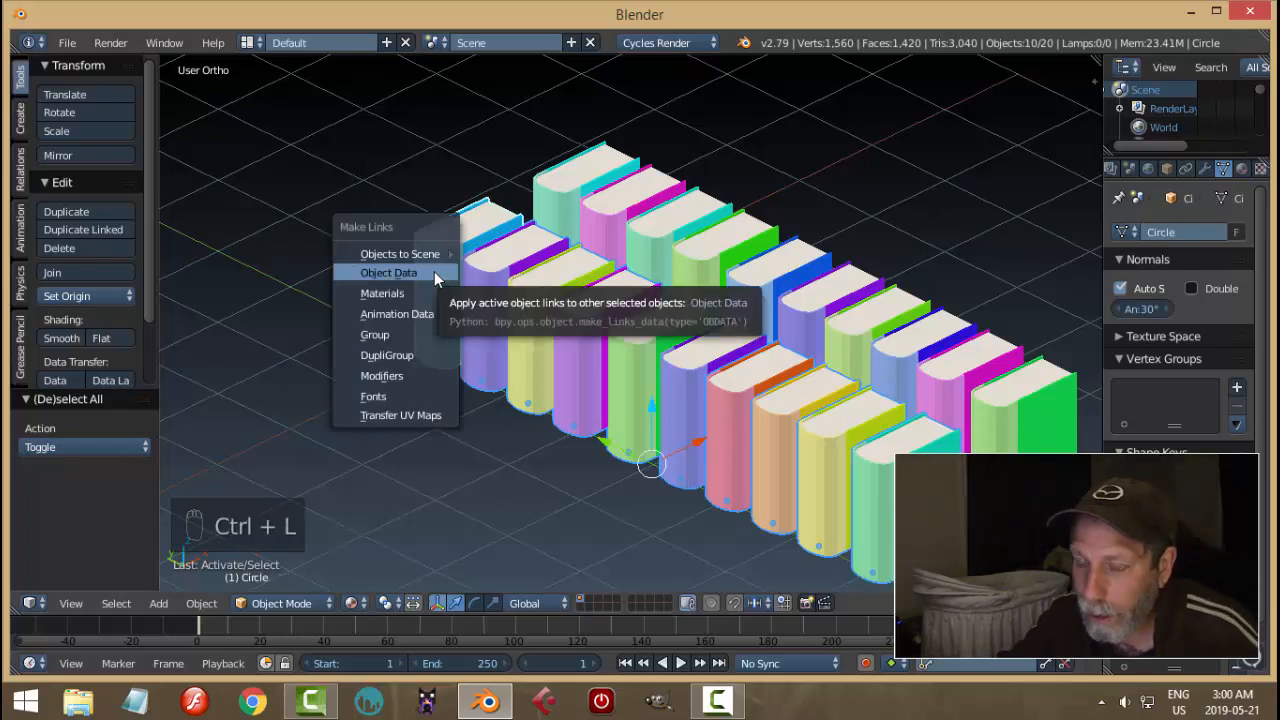
left_click(434, 271)
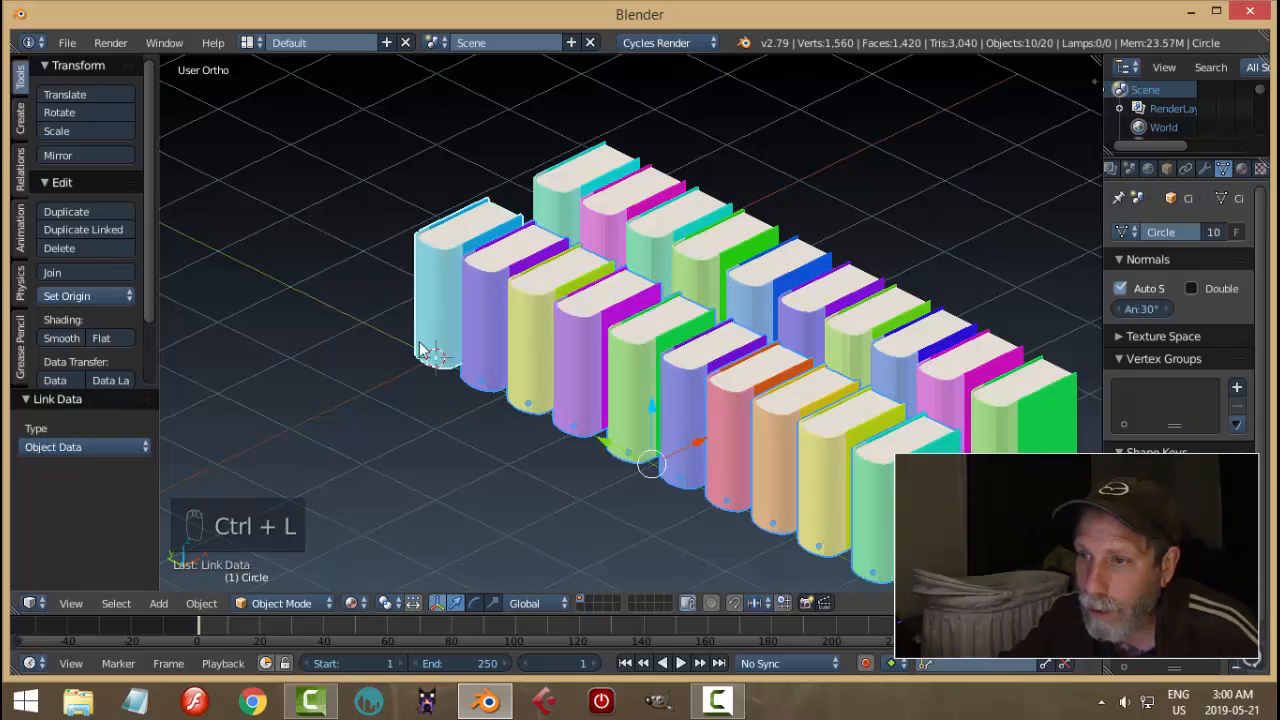
key("a")
middle_click_drag(766, 414, 715, 360)
middle_click_drag(791, 407, 658, 385)
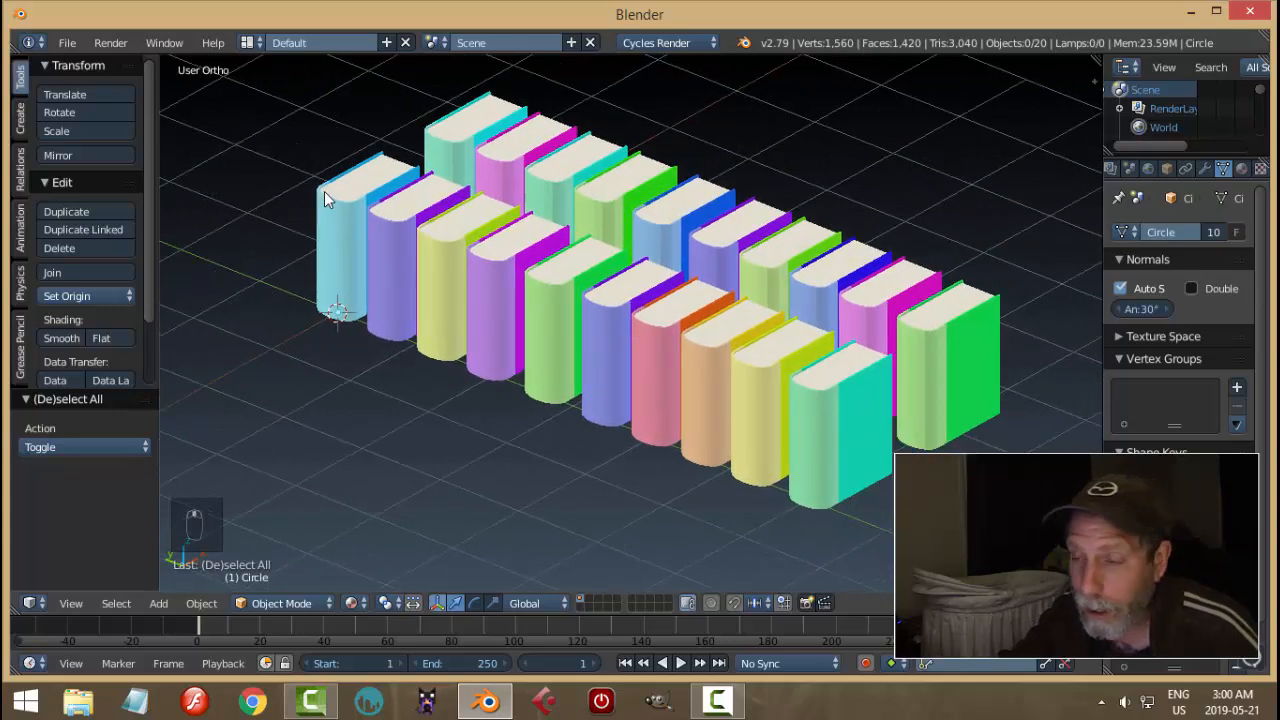